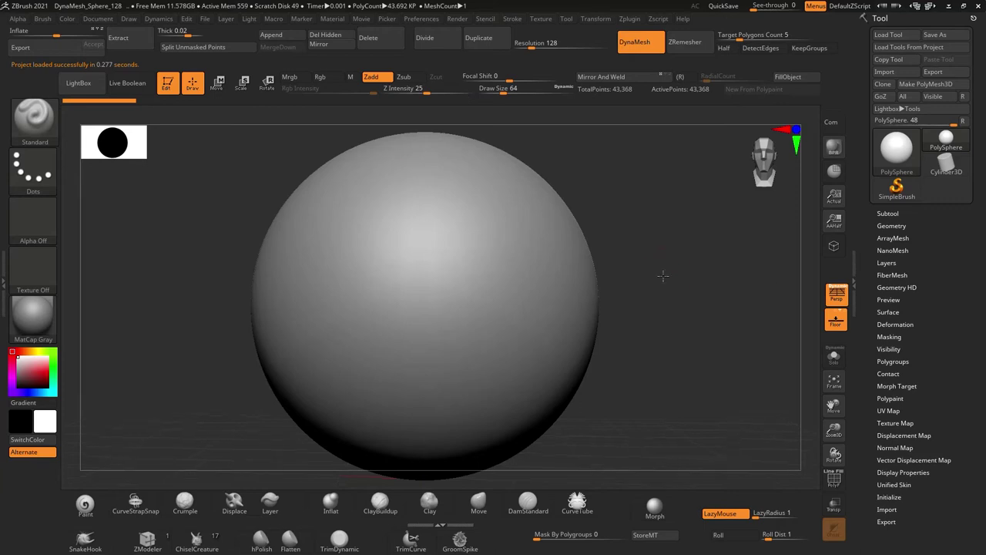
# Use the Move gizmo to scale the DynaMesh sphere into a flat, elongated ellipsoid, then return to Draw
pyautogui.press('w')
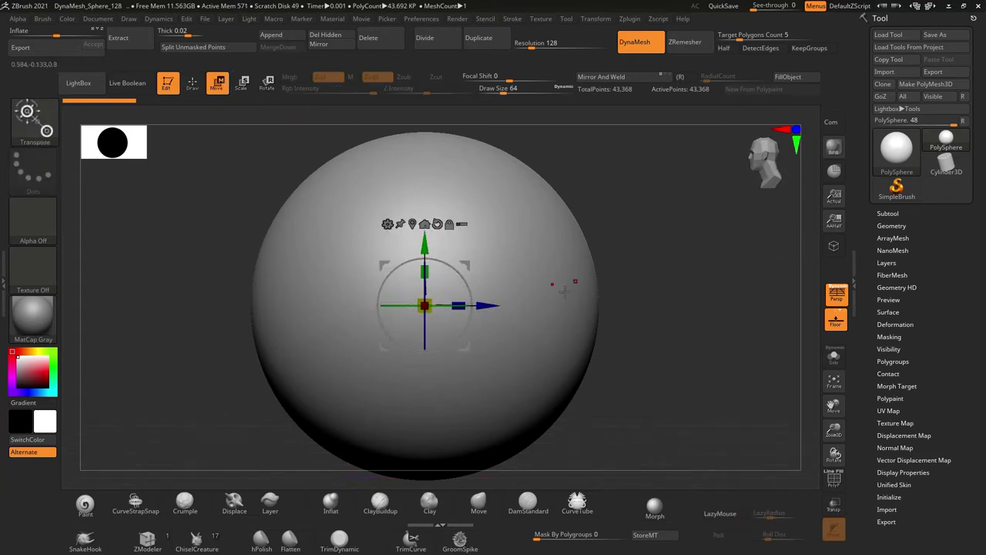
pyautogui.moveTo(493, 312); pyautogui.dragTo(689, 312)
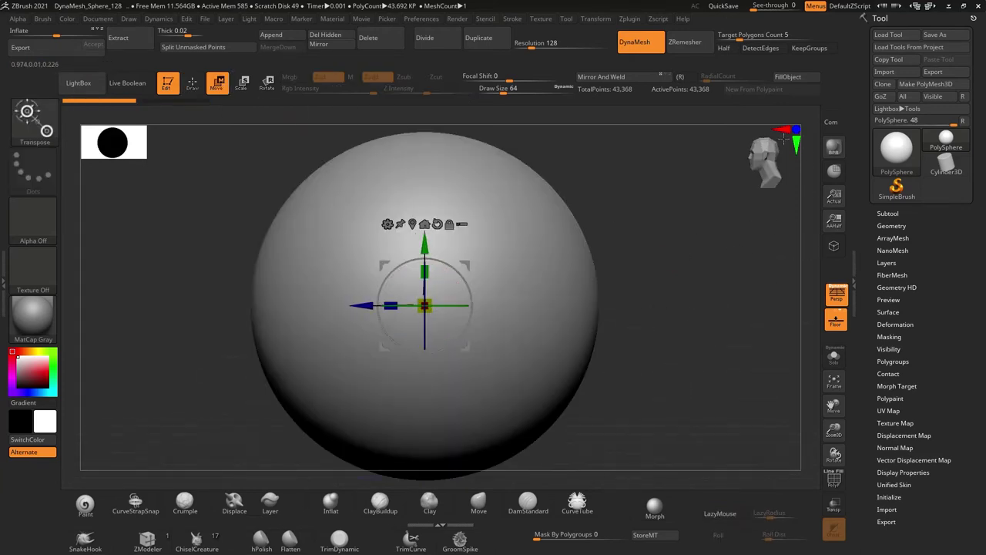
pyautogui.moveTo(391, 306)
pyautogui.mouseDown()
pyautogui.moveTo(209, 303)
pyautogui.moveTo(632, 389)
pyautogui.moveTo(585, 362)
pyautogui.moveTo(424, 379)
pyautogui.mouseUp()
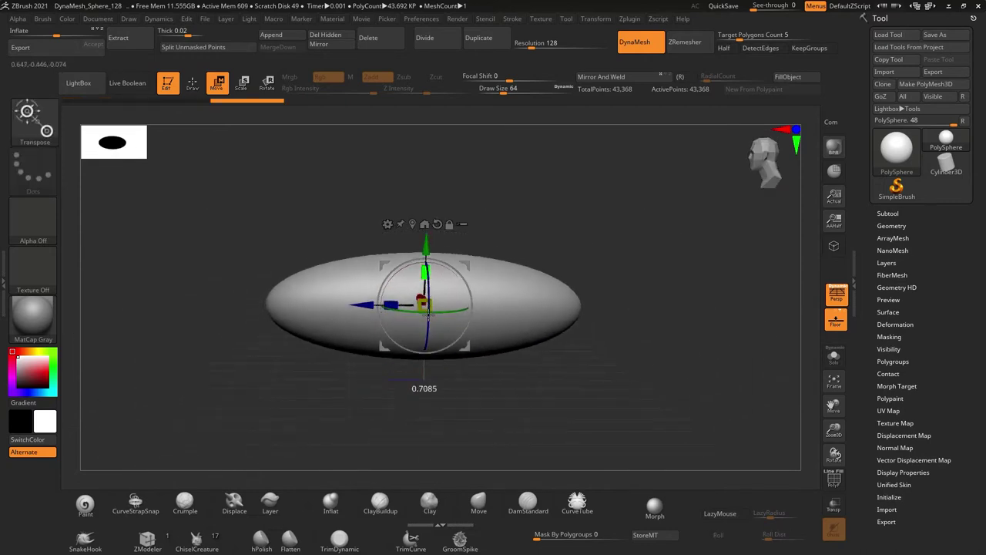
pyautogui.press('q')
pyautogui.moveTo(834, 404); pyautogui.dragTo(819, 416)
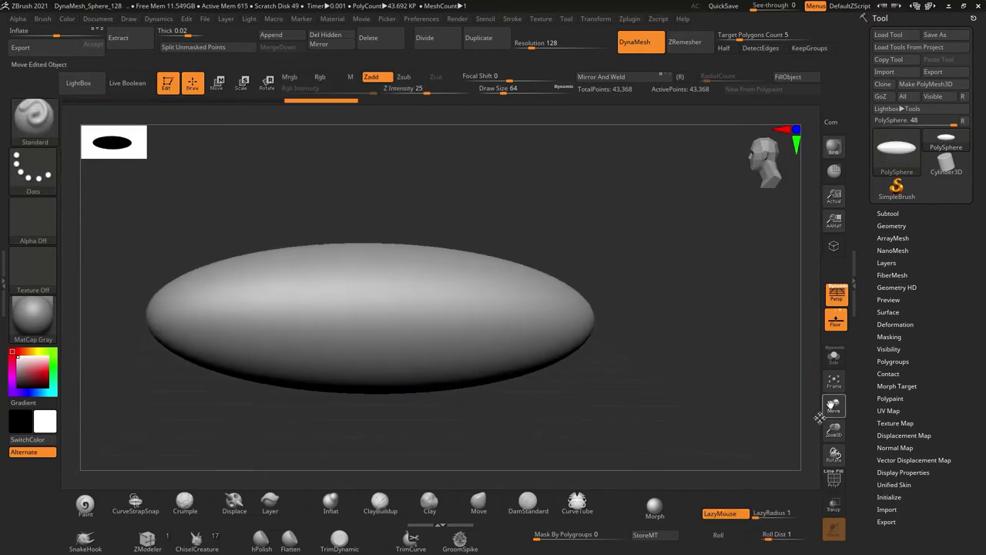
# Pull a long tail spike from the ellipsoid's right end with SnakeHook, undoing failed attempts
pyautogui.click(85, 539)
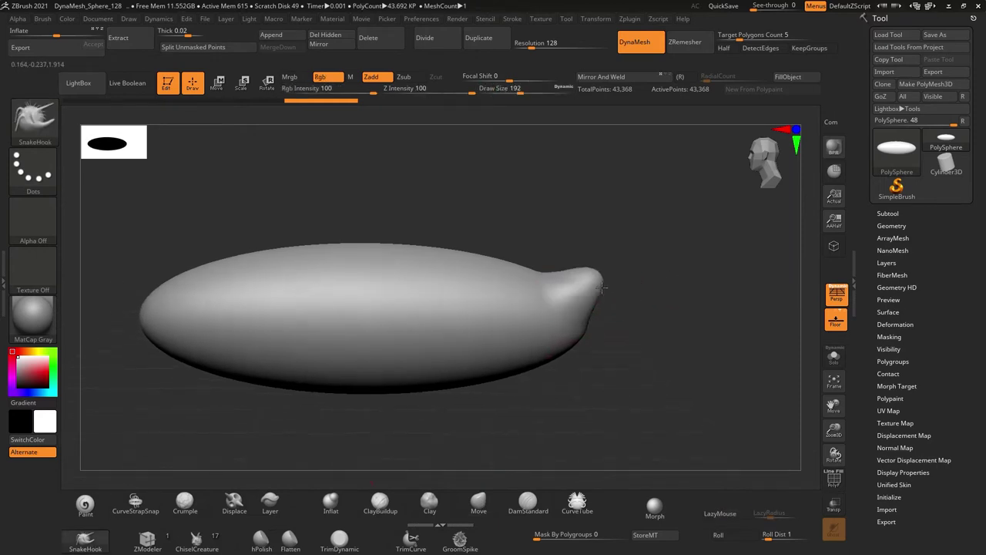
pyautogui.moveTo(601, 287); pyautogui.dragTo(732, 162)
pyautogui.hotkey('ctrl', 'z')
pyautogui.press('s')
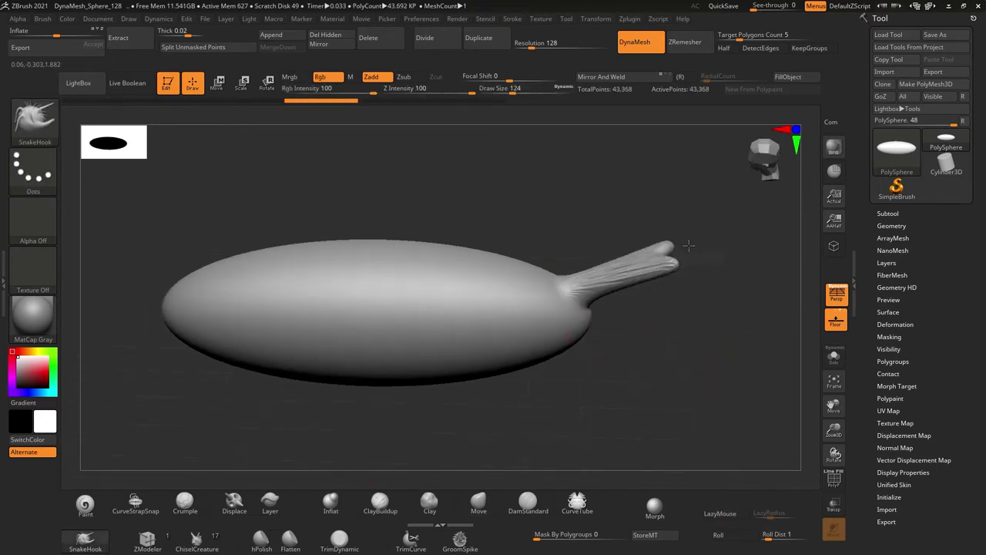
pyautogui.hotkey('ctrl', 'z')
pyautogui.moveTo(655, 260); pyautogui.dragTo(695, 235)
pyautogui.moveTo(616, 339); pyautogui.dragTo(624, 362)
pyautogui.hotkey('ctrl', 'z')
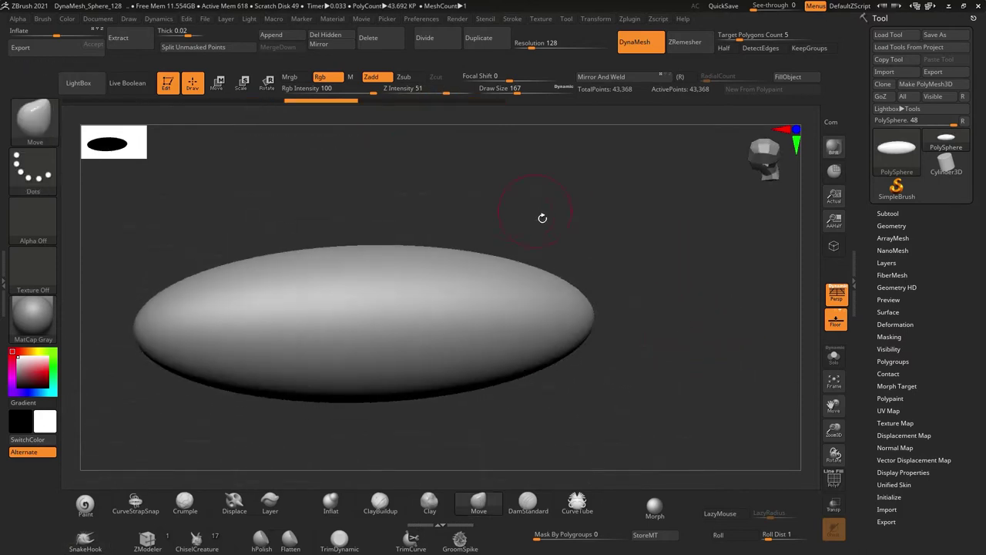
pyautogui.moveTo(587, 306); pyautogui.dragTo(729, 210)
# Pull a dorsal fin up from the top and paired fins out under the belly
pyautogui.moveTo(610, 351)
pyautogui.mouseDown()
pyautogui.moveTo(665, 329)
pyautogui.moveTo(624, 339)
pyautogui.mouseUp()
pyautogui.moveTo(709, 353)
pyautogui.mouseDown()
pyautogui.moveTo(407, 318)
pyautogui.moveTo(456, 238)
pyautogui.moveTo(501, 238)
pyautogui.mouseUp()
pyautogui.moveTo(627, 248); pyautogui.dragTo(670, 380)
pyautogui.moveTo(393, 472); pyautogui.dragTo(477, 443)
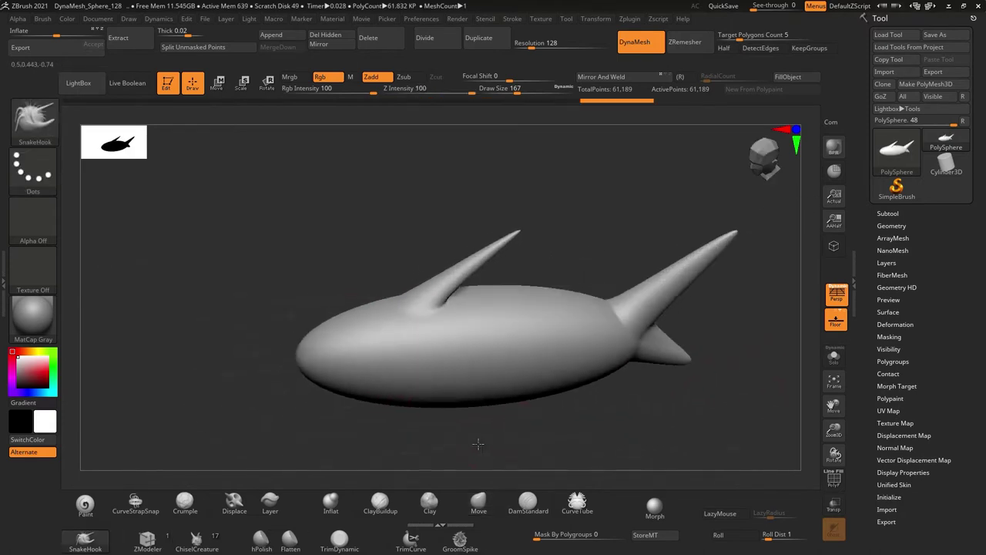
pyautogui.moveTo(595, 428)
pyautogui.mouseDown()
pyautogui.moveTo(585, 428)
pyautogui.moveTo(672, 433)
pyautogui.mouseUp()
pyautogui.hotkey('ctrl', 'z')
pyautogui.click(476, 504)
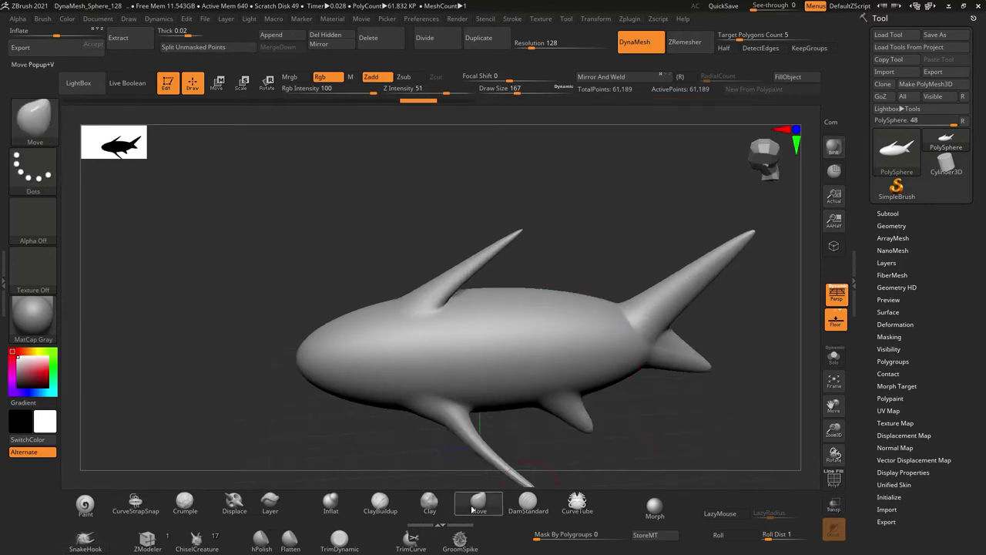
pyautogui.moveTo(638, 269); pyautogui.dragTo(681, 404)
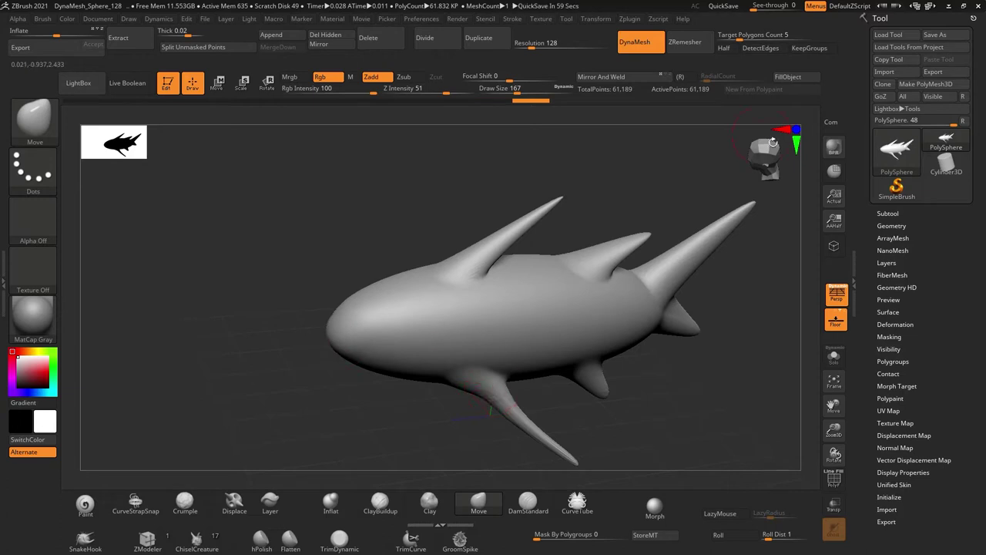
pyautogui.moveTo(773, 142); pyautogui.dragTo(696, 347)
pyautogui.click(86, 540)
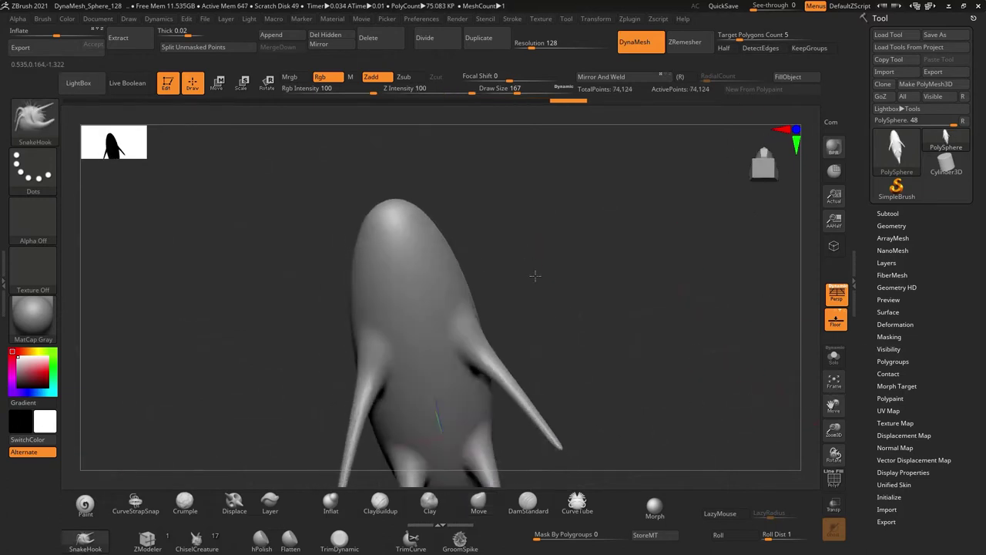
# From a front view, stretch the head lobes outward symmetrically with the Move brush
pyautogui.moveTo(535, 275); pyautogui.dragTo(425, 221)
pyautogui.moveTo(607, 265)
pyautogui.mouseDown()
pyautogui.moveTo(410, 376)
pyautogui.moveTo(432, 411)
pyautogui.moveTo(406, 291)
pyautogui.mouseUp()
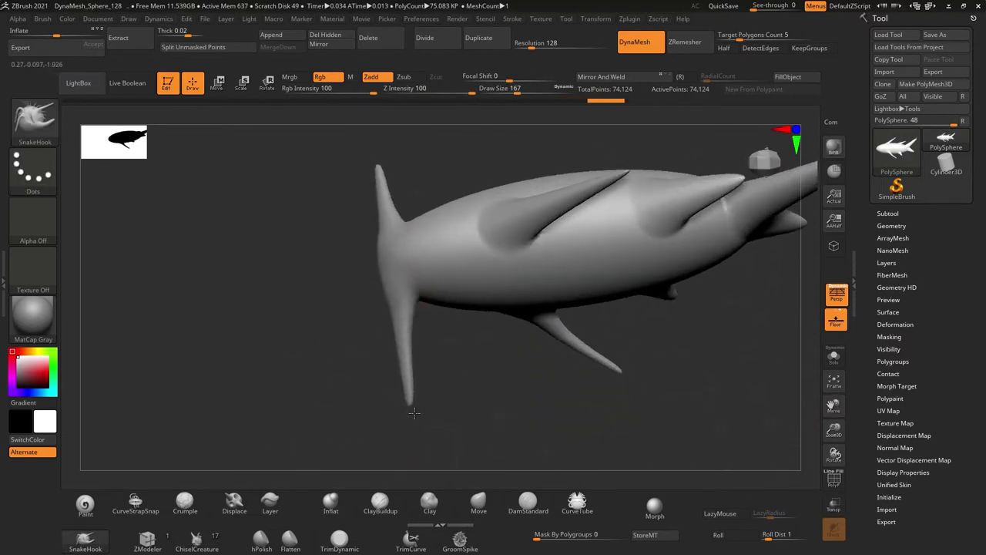
pyautogui.moveTo(483, 382)
pyautogui.mouseDown()
pyautogui.moveTo(585, 339)
pyautogui.moveTo(662, 323)
pyautogui.mouseUp()
pyautogui.press('s')
pyautogui.moveTo(565, 360); pyautogui.dragTo(598, 318)
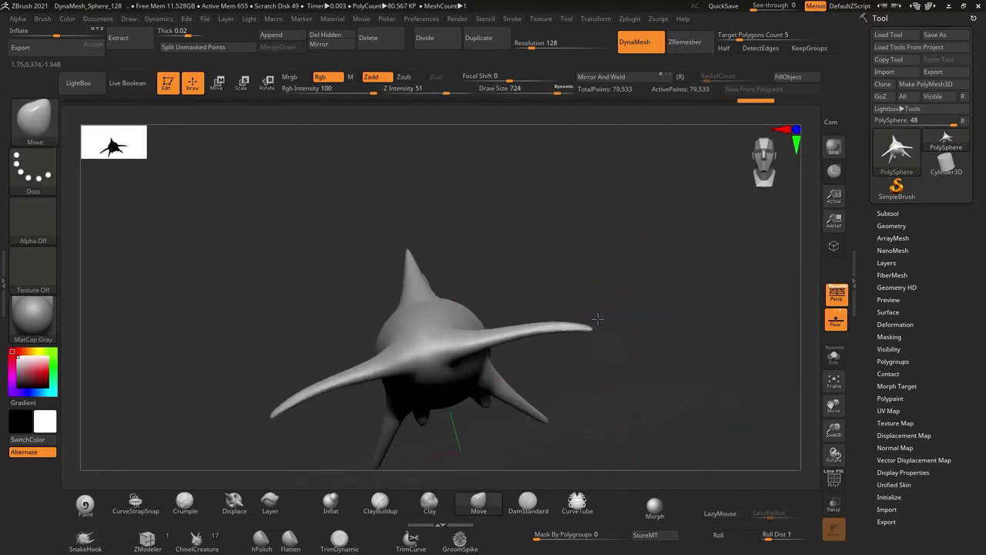
# Rectangle-mask the head region from a side view and invert the mask to free the head
pyautogui.moveTo(624, 361); pyautogui.dragTo(669, 340)
pyautogui.moveTo(548, 335); pyautogui.dragTo(707, 295)
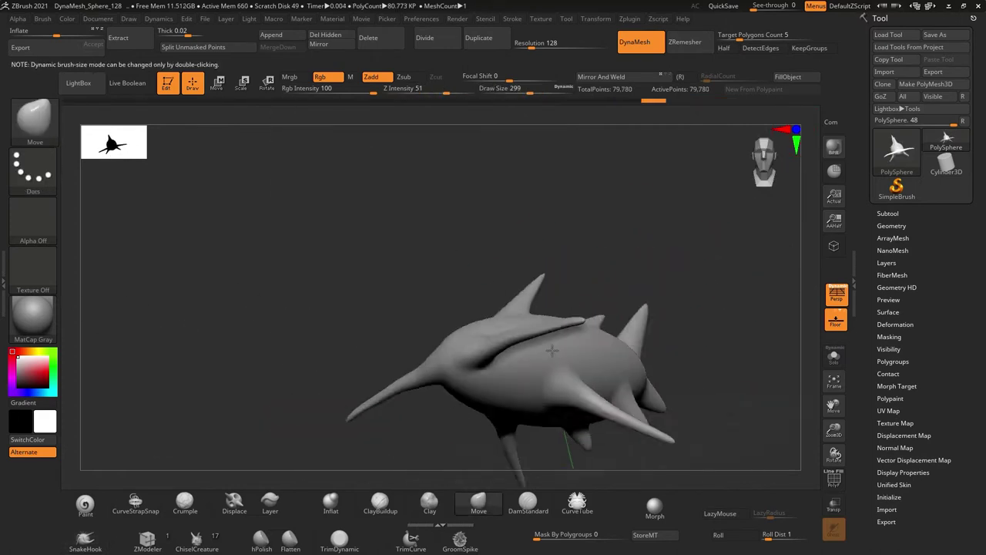
pyautogui.moveTo(463, 431); pyautogui.dragTo(370, 362)
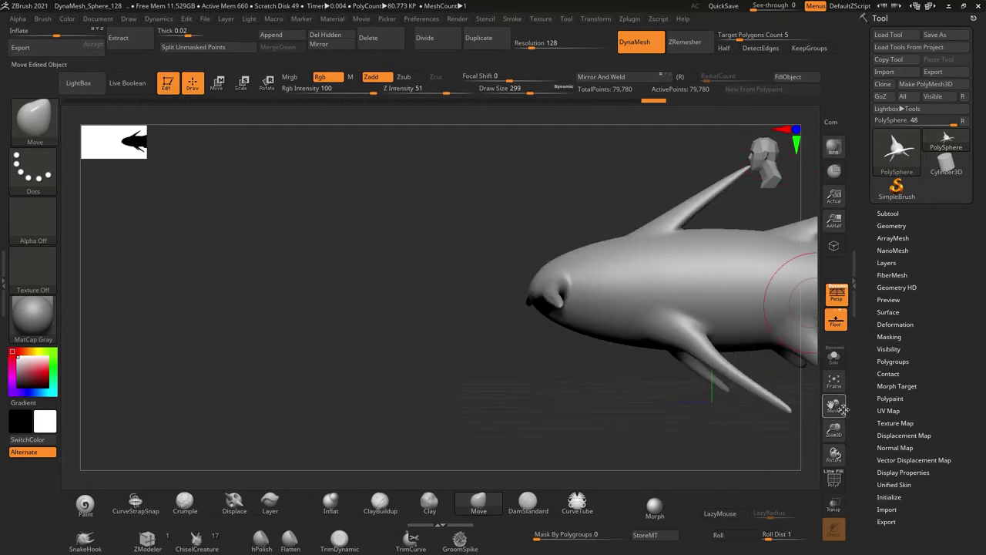
pyautogui.keyDown('ctrl'); pyautogui.moveTo(374, 220); pyautogui.dragTo(512, 319); pyautogui.keyUp('ctrl')
pyautogui.keyDown('ctrl'); pyautogui.click(506, 367); pyautogui.keyUp('ctrl')
# Place the transform gizmo on the head and rotate it slightly
pyautogui.press('w')
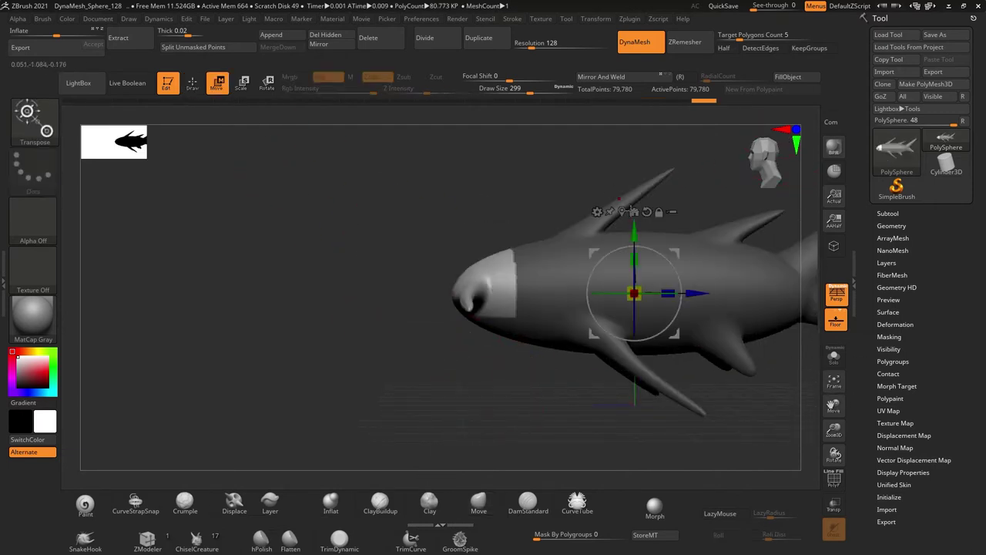
pyautogui.click(448, 288)
pyautogui.moveTo(494, 279); pyautogui.dragTo(487, 257)
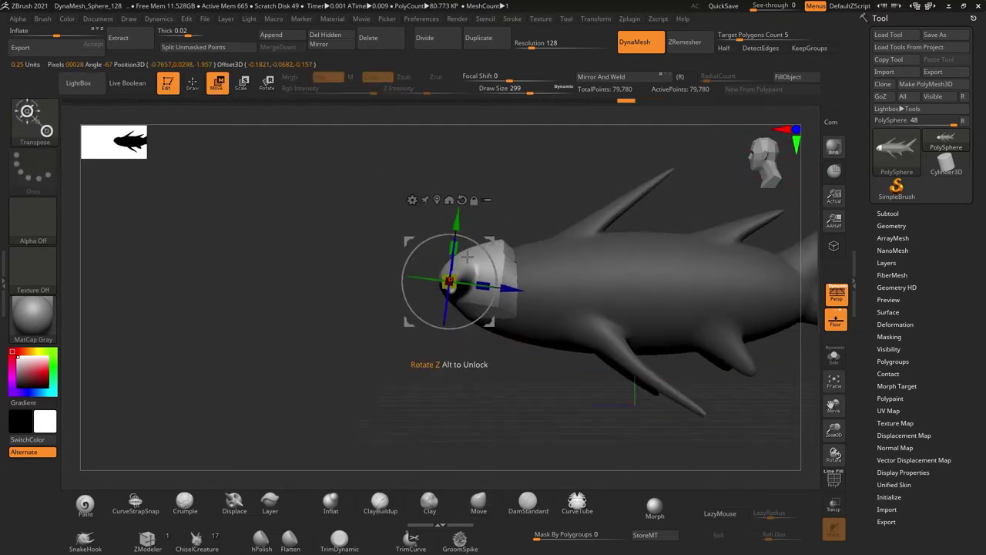
pyautogui.press('q')
# Clear the mask and set up ClayBuildup in Zsub to carve the mouth underneath
pyautogui.press('b')
pyautogui.press('m')
pyautogui.press('v')
pyautogui.moveTo(432, 432)
pyautogui.mouseDown()
pyautogui.moveTo(261, 301)
pyautogui.moveTo(520, 272)
pyautogui.moveTo(659, 232)
pyautogui.moveTo(515, 333)
pyautogui.mouseUp()
pyautogui.press('b')
pyautogui.press('c')
pyautogui.press('b')
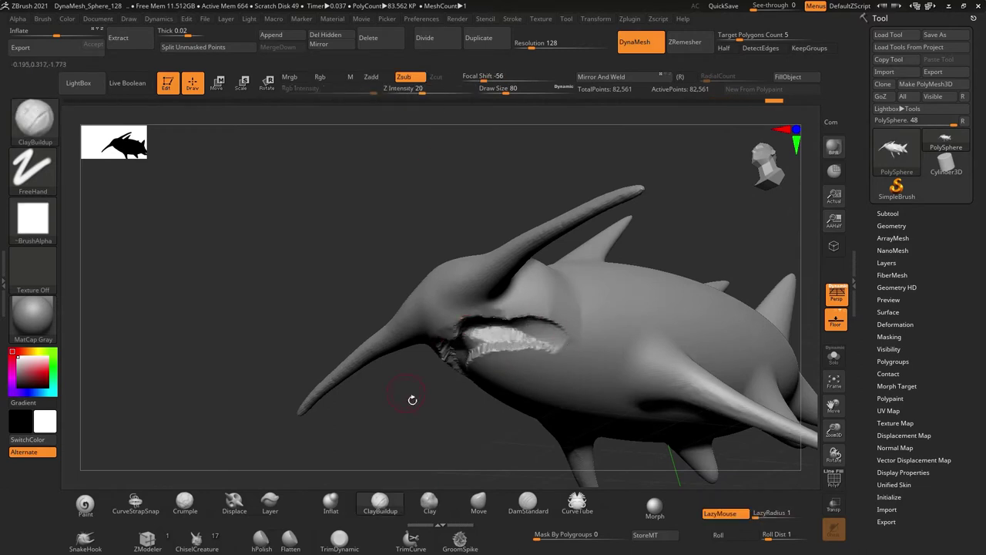
pyautogui.moveTo(495, 330)
pyautogui.mouseDown()
pyautogui.moveTo(662, 406)
pyautogui.moveTo(555, 369)
pyautogui.mouseUp()
# Thicken the head lobes along their length with the Inflat brush, then smooth them
pyautogui.press('b')
pyautogui.press('i')
pyautogui.press('n')
pyautogui.moveTo(504, 466); pyautogui.dragTo(362, 262)
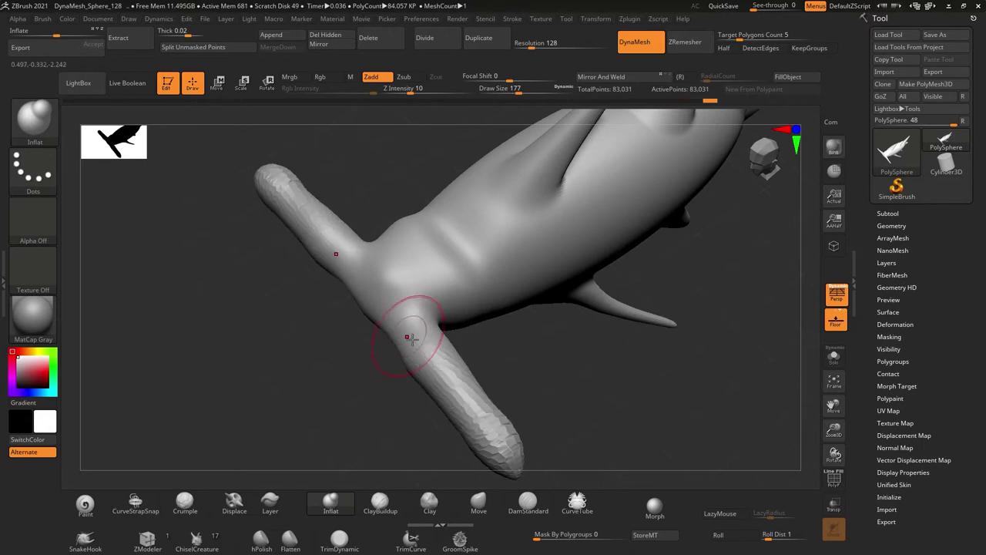
pyautogui.moveTo(462, 400)
pyautogui.mouseDown()
pyautogui.moveTo(598, 413)
pyautogui.moveTo(771, 455)
pyautogui.mouseUp()
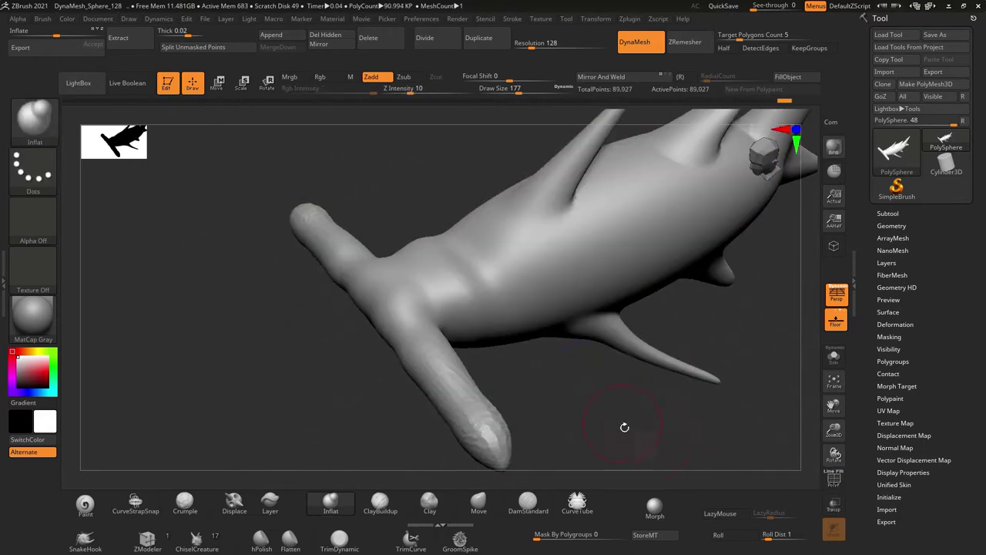
pyautogui.moveTo(624, 426); pyautogui.dragTo(396, 341)
pyautogui.moveTo(816, 141); pyautogui.dragTo(516, 379)
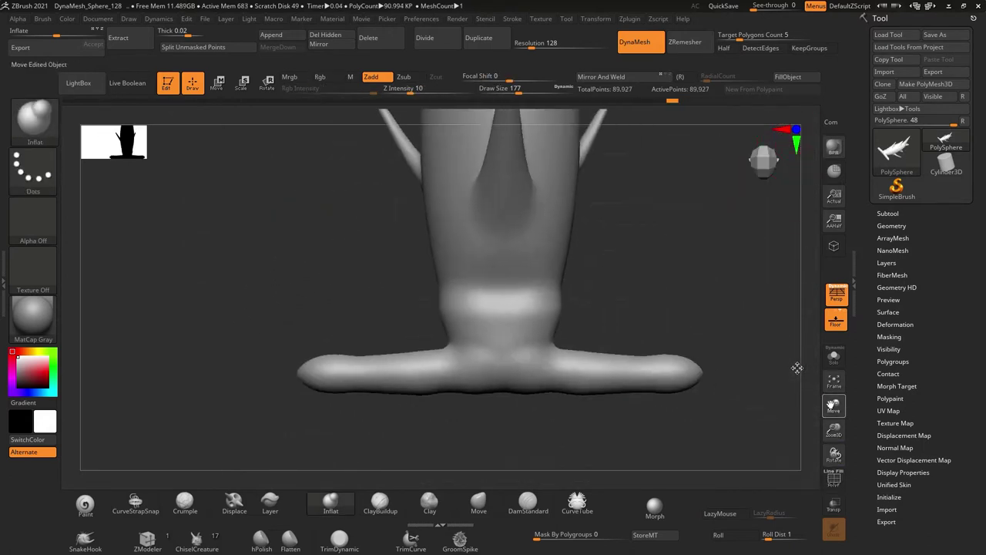
# Flatten and trim the head lobes with TrimDynamic in Zsub at strength 22
pyautogui.press('b')
pyautogui.press('t')
pyautogui.press('d')
pyautogui.keyDown('ctrl'); pyautogui.moveTo(572, 370); pyautogui.dragTo(702, 409, button='right'); pyautogui.keyUp('ctrl')
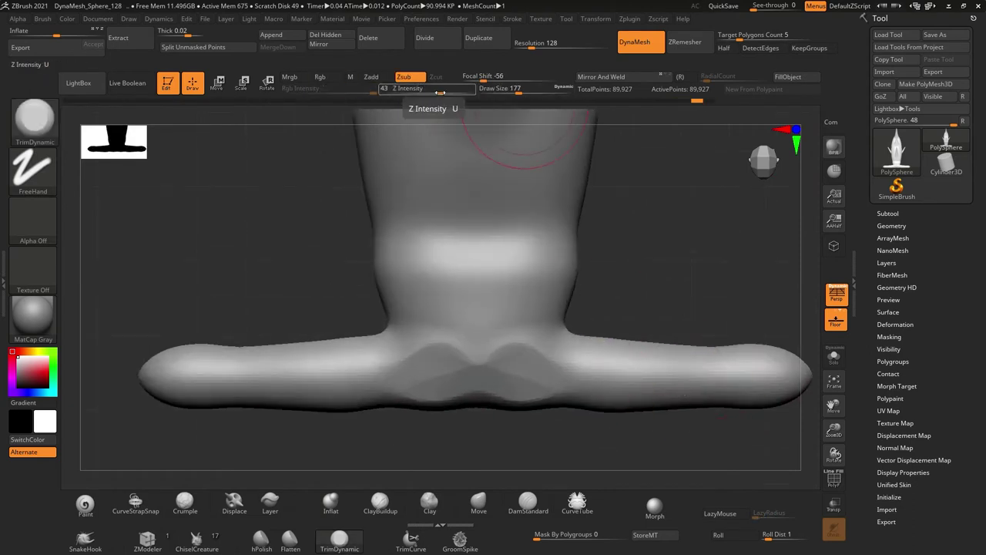
pyautogui.moveTo(440, 90); pyautogui.dragTo(422, 90)
pyautogui.moveTo(539, 369)
pyautogui.mouseDown()
pyautogui.moveTo(639, 378)
pyautogui.moveTo(627, 375)
pyautogui.mouseUp()
pyautogui.moveTo(805, 369)
pyautogui.mouseDown()
pyautogui.moveTo(845, 400)
pyautogui.moveTo(821, 455)
pyautogui.mouseUp()
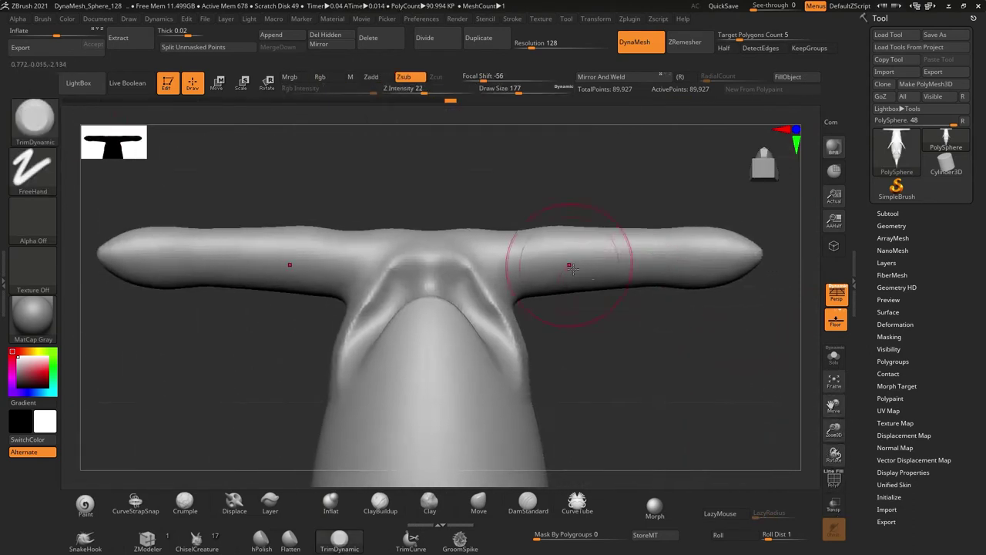
pyautogui.moveTo(570, 266)
pyautogui.mouseDown()
pyautogui.moveTo(554, 258)
pyautogui.moveTo(616, 253)
pyautogui.moveTo(535, 257)
pyautogui.moveTo(682, 283)
pyautogui.moveTo(684, 245)
pyautogui.moveTo(790, 212)
pyautogui.moveTo(763, 166)
pyautogui.moveTo(833, 405)
pyautogui.mouseUp()
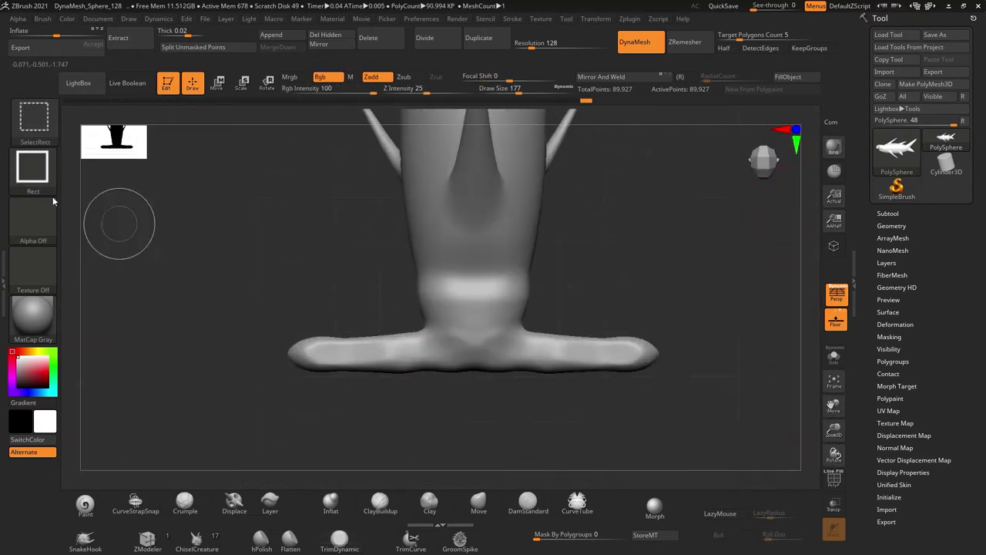
# Slice the model's end flat and mask the rear fins
pyautogui.moveTo(645, 264)
pyautogui.keyDown('ctrl'); pyautogui.keyDown('shift'); pyautogui.mouseDown()
pyautogui.moveTo(638, 482)
pyautogui.moveTo(733, 172)
pyautogui.mouseUp(); pyautogui.keyUp('shift'); pyautogui.keyUp('ctrl')
pyautogui.moveTo(753, 288)
pyautogui.mouseDown()
pyautogui.moveTo(621, 310)
pyautogui.moveTo(644, 469)
pyautogui.moveTo(629, 332)
pyautogui.mouseUp()
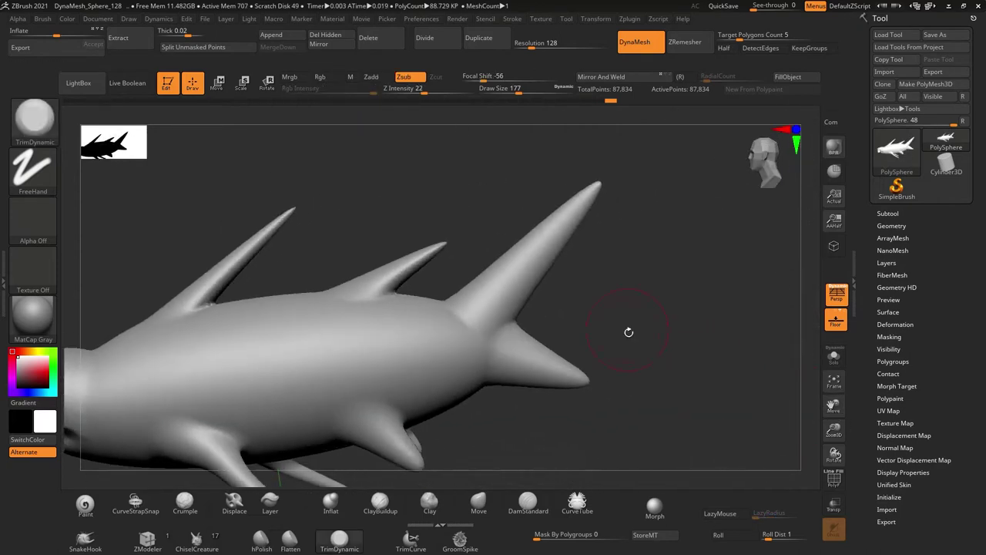
pyautogui.keyDown('ctrl'); pyautogui.moveTo(578, 223); pyautogui.dragTo(568, 393); pyautogui.keyUp('ctrl')
pyautogui.moveTo(494, 306); pyautogui.dragTo(237, 256)
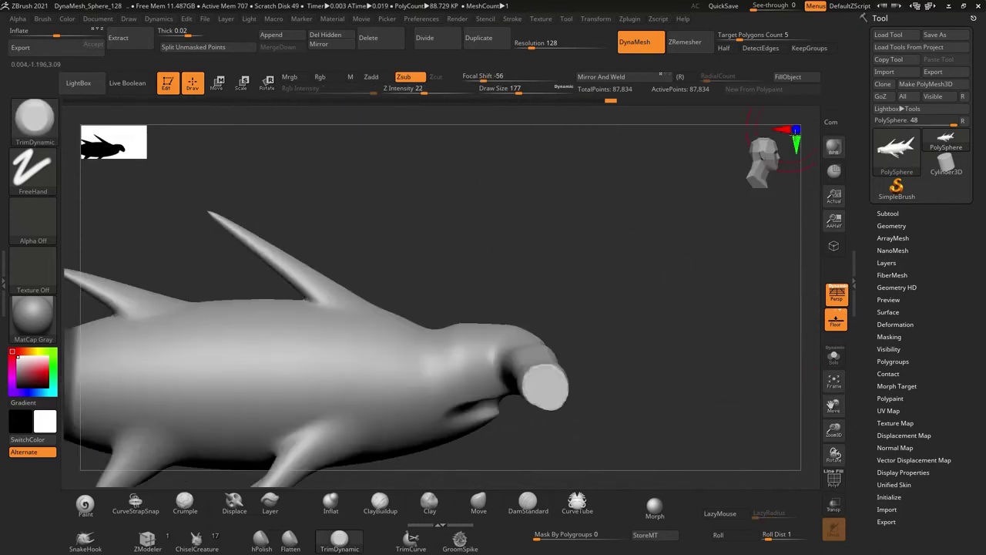
# Invert the mask and drag the Transpose gizmo to stretch the tail further back
pyautogui.press('w')
pyautogui.keyDown('ctrl'); pyautogui.click(237, 256); pyautogui.keyUp('ctrl')
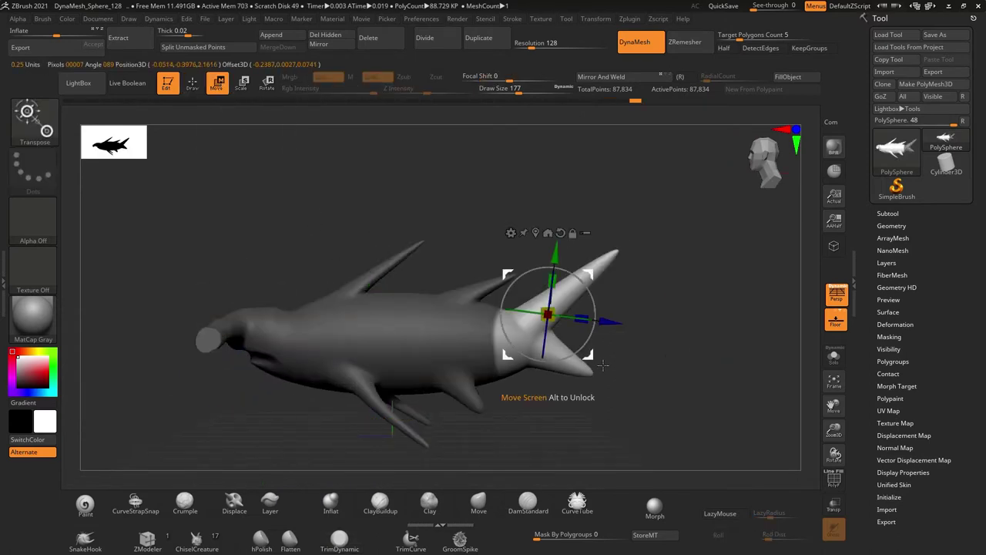
pyautogui.moveTo(608, 330)
pyautogui.mouseDown()
pyautogui.moveTo(689, 321)
pyautogui.moveTo(701, 347)
pyautogui.mouseUp()
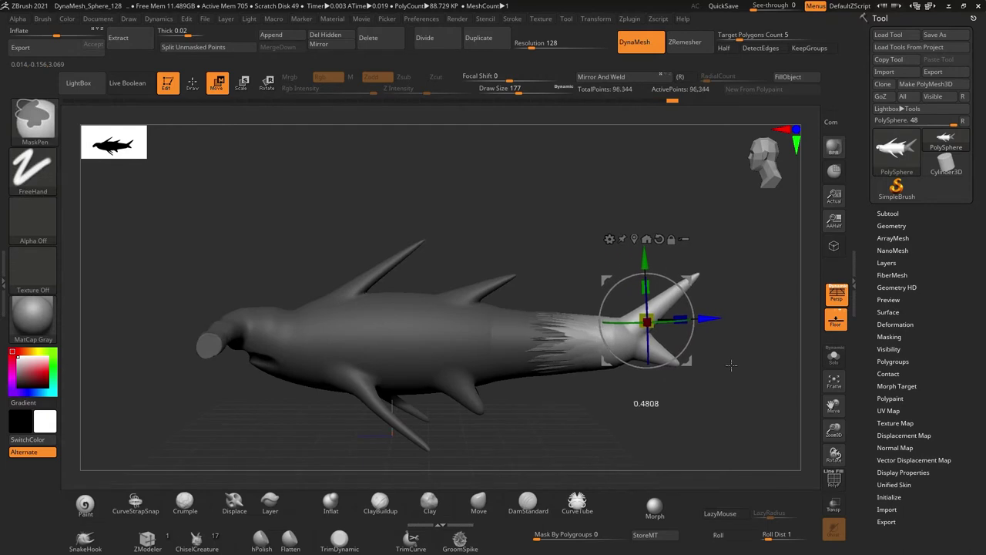
pyautogui.moveTo(670, 315)
pyautogui.mouseDown()
pyautogui.moveTo(724, 369)
pyautogui.moveTo(231, 247)
pyautogui.mouseUp()
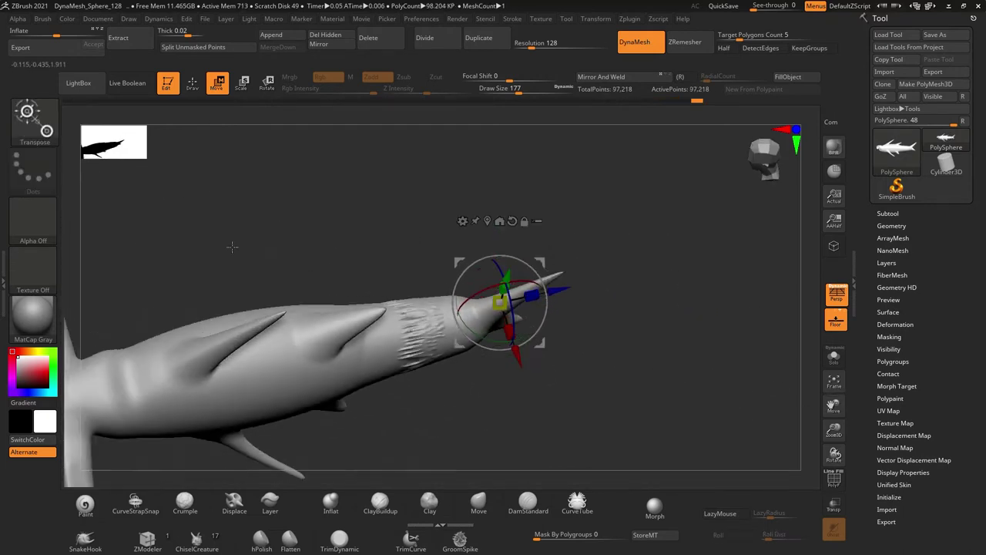
# Smooth the rough seam and shape the tail lobes with the Move brush, orbiting around the tail
pyautogui.click(195, 85)
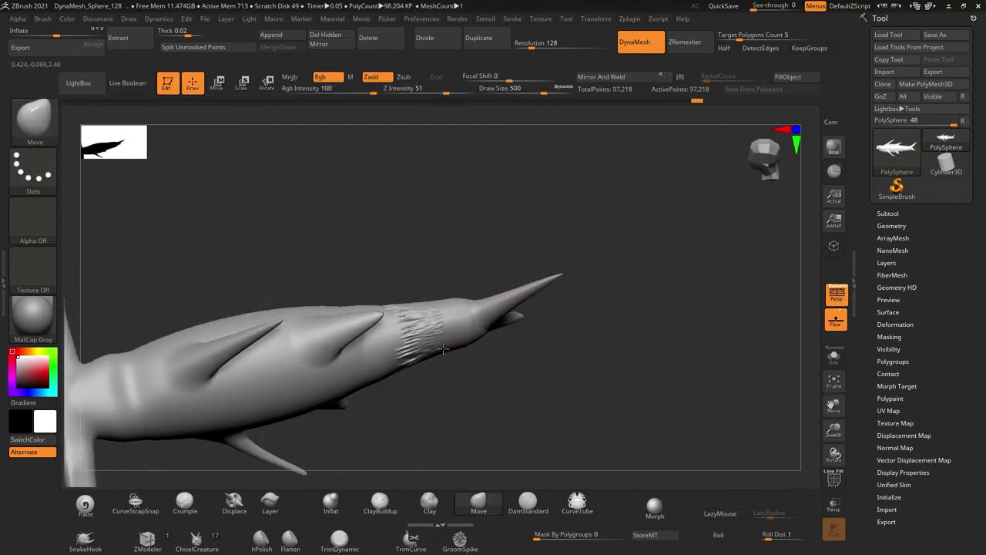
pyautogui.moveTo(474, 332)
pyautogui.mouseDown()
pyautogui.moveTo(403, 226)
pyautogui.moveTo(583, 406)
pyautogui.mouseUp()
pyautogui.keyDown('shift'); pyautogui.moveTo(401, 347); pyautogui.dragTo(470, 326); pyautogui.keyUp('shift')
pyautogui.moveTo(761, 423)
pyautogui.mouseDown()
pyautogui.moveTo(682, 334)
pyautogui.moveTo(646, 371)
pyautogui.moveTo(452, 354)
pyautogui.moveTo(639, 348)
pyautogui.moveTo(568, 335)
pyautogui.mouseUp()
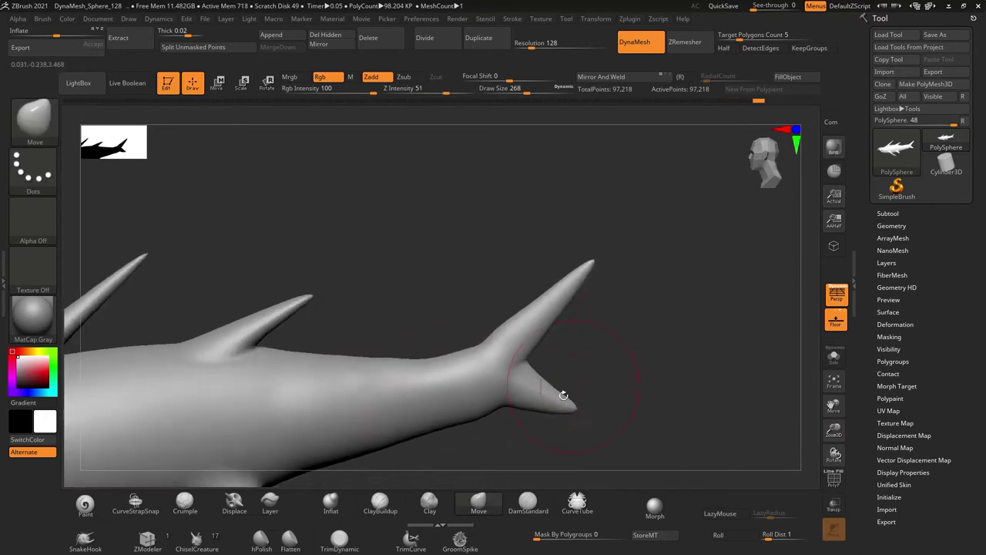
pyautogui.press('s')
pyautogui.moveTo(454, 354)
pyautogui.mouseDown()
pyautogui.moveTo(650, 293)
pyautogui.moveTo(617, 319)
pyautogui.mouseUp()
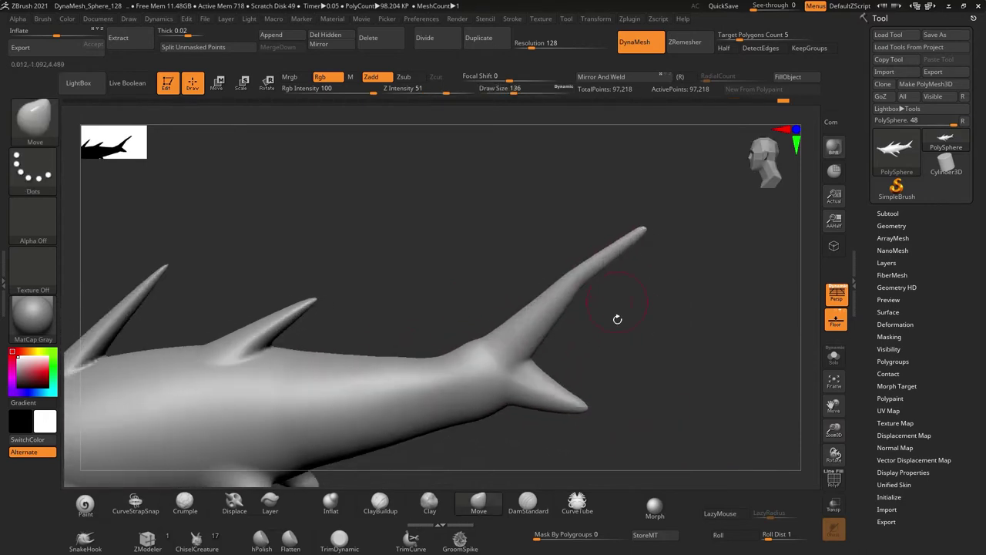
pyautogui.moveTo(614, 359); pyautogui.dragTo(680, 338)
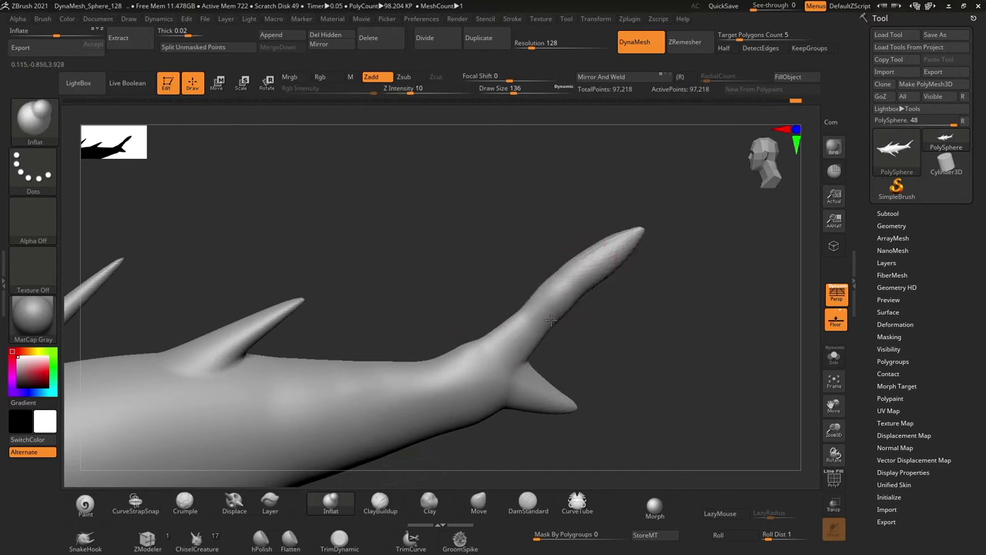
pyautogui.moveTo(552, 319)
pyautogui.mouseDown()
pyautogui.moveTo(597, 399)
pyautogui.moveTo(585, 386)
pyautogui.mouseUp()
pyautogui.press('ctrl')
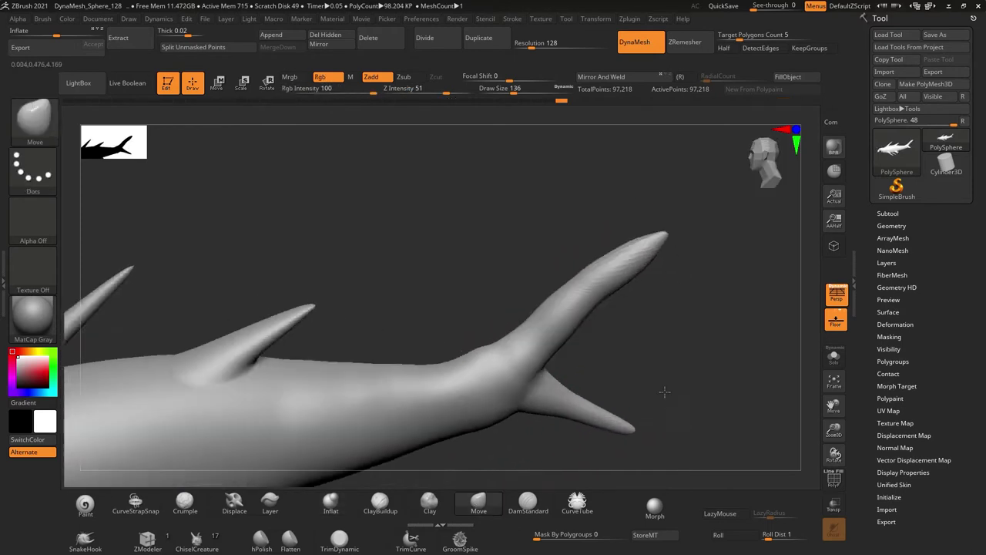
# Even out the tail surface with the Flatten brush from several angles
pyautogui.click(290, 537)
pyautogui.moveTo(565, 329); pyautogui.dragTo(501, 470)
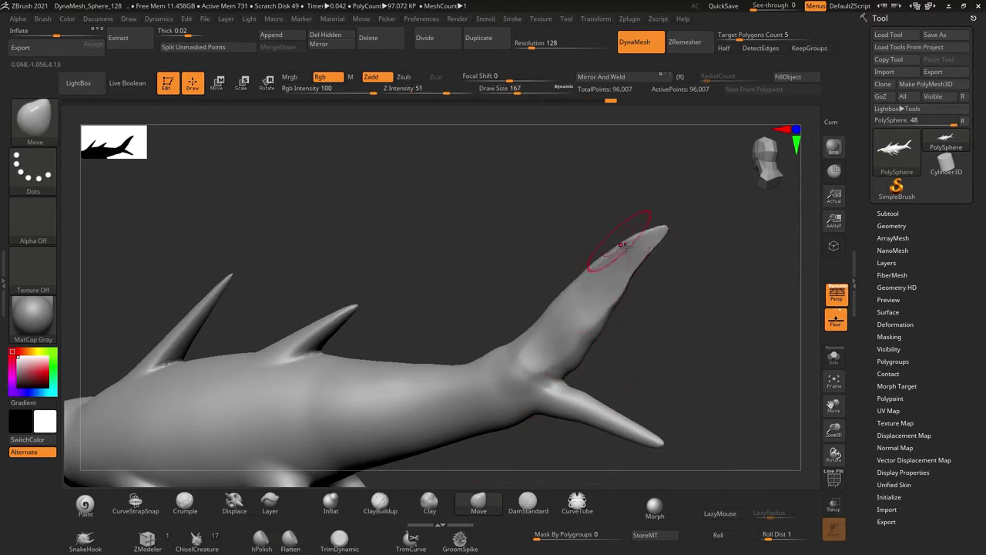
pyautogui.moveTo(595, 274)
pyautogui.mouseDown()
pyautogui.moveTo(621, 408)
pyautogui.moveTo(554, 420)
pyautogui.mouseUp()
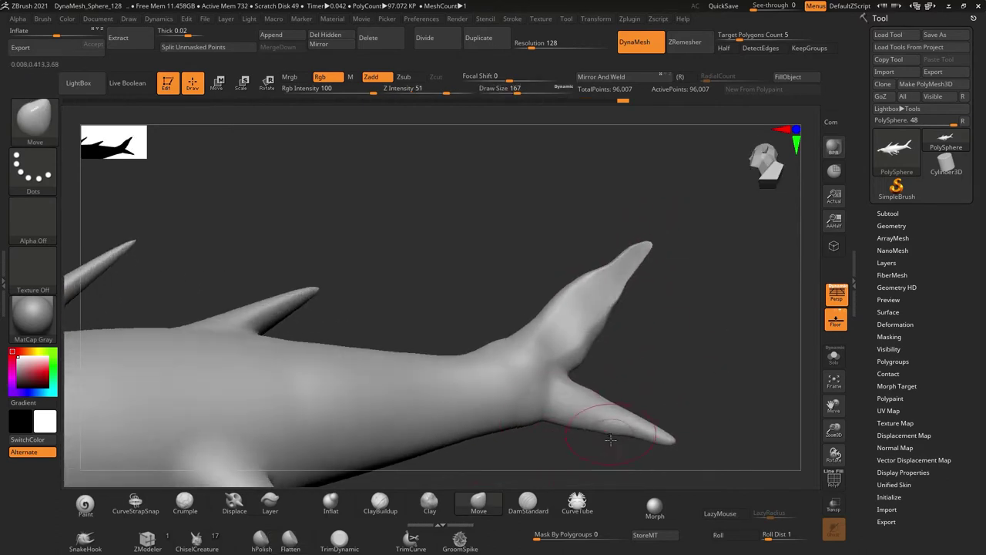
pyautogui.moveTo(701, 345); pyautogui.dragTo(569, 350)
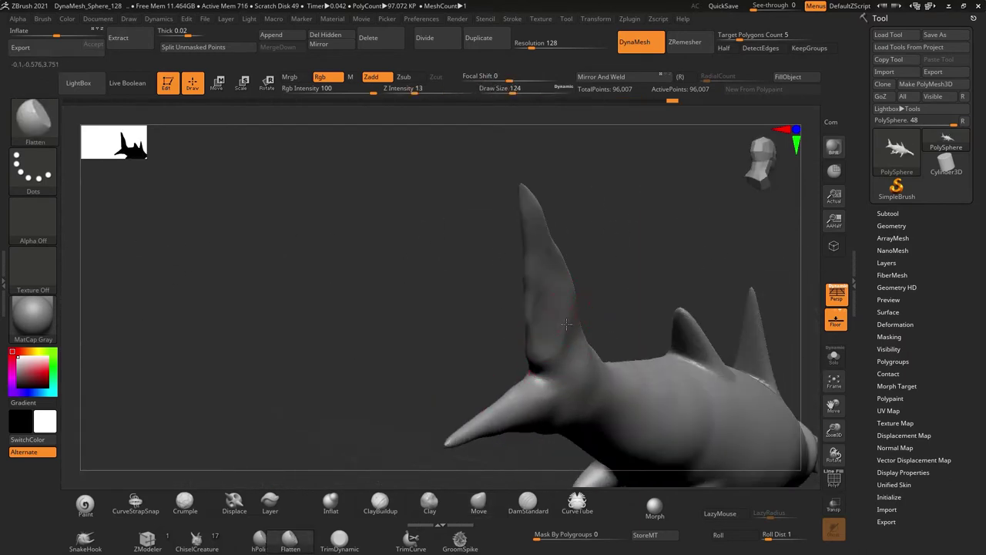
# Pull the lower tail prong into shape with the Move brush at Draw Size 207
pyautogui.moveTo(585, 382); pyautogui.dragTo(545, 414, button='right')
pyautogui.moveTo(468, 424); pyautogui.dragTo(370, 416, button='right')
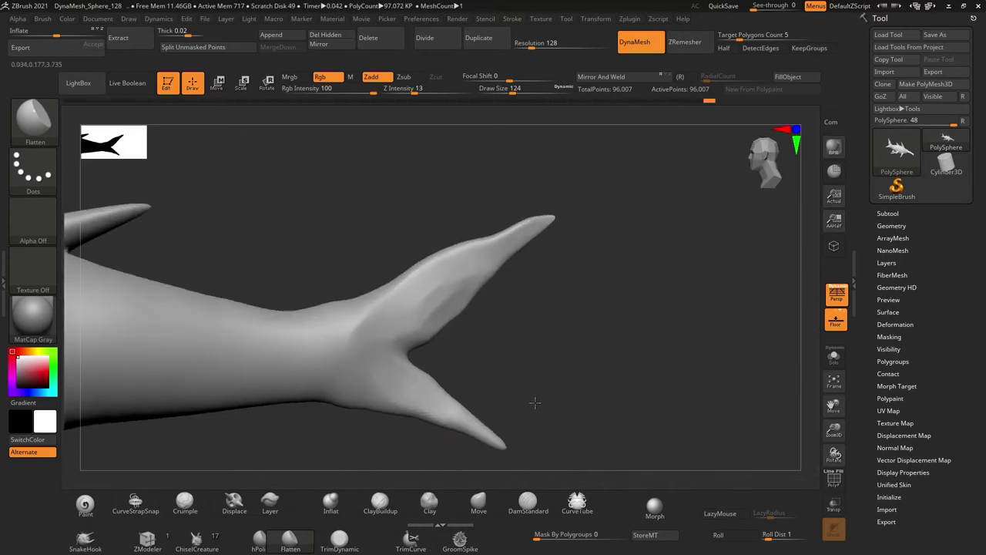
pyautogui.press('b')
pyautogui.press('m')
pyautogui.press('v')
pyautogui.moveTo(374, 399); pyautogui.dragTo(398, 437)
pyautogui.press(']')
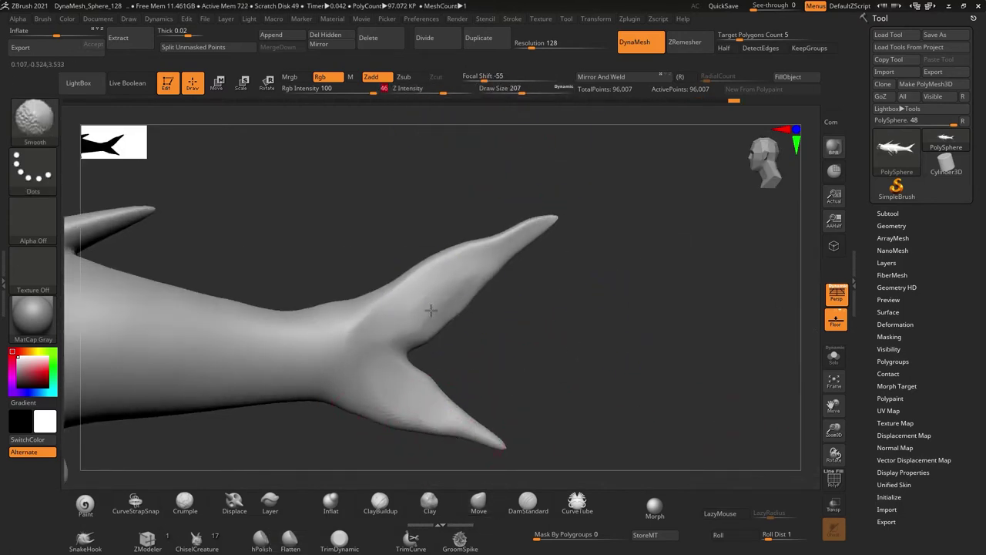
# Orbit and zoom from the tail to a close side view of the back fin spikes
pyautogui.moveTo(845, 461); pyautogui.dragTo(590, 238)
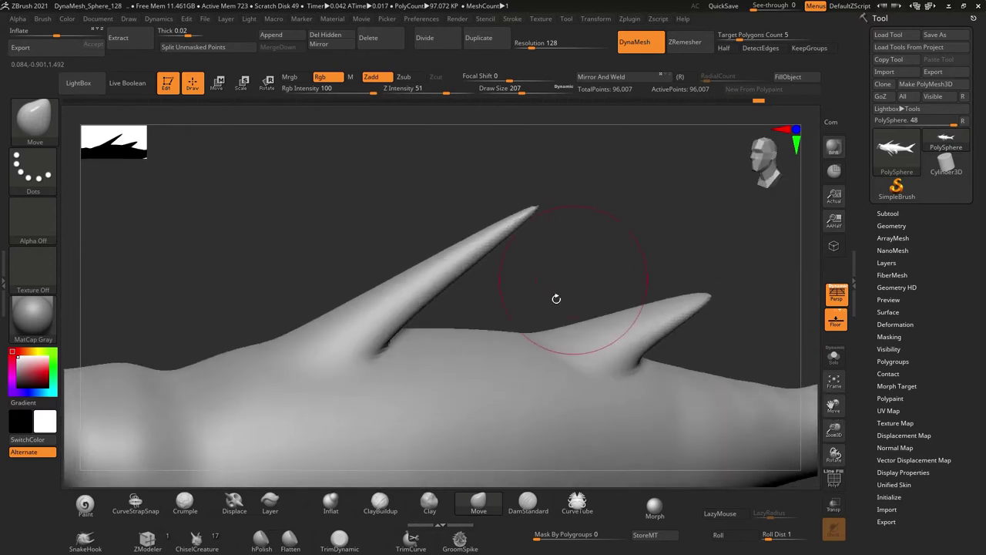
pyautogui.keyDown('alt'); pyautogui.moveTo(555, 293); pyautogui.dragTo(543, 470, button='right'); pyautogui.keyUp('alt')
pyautogui.moveTo(557, 270); pyautogui.dragTo(505, 288, button='right')
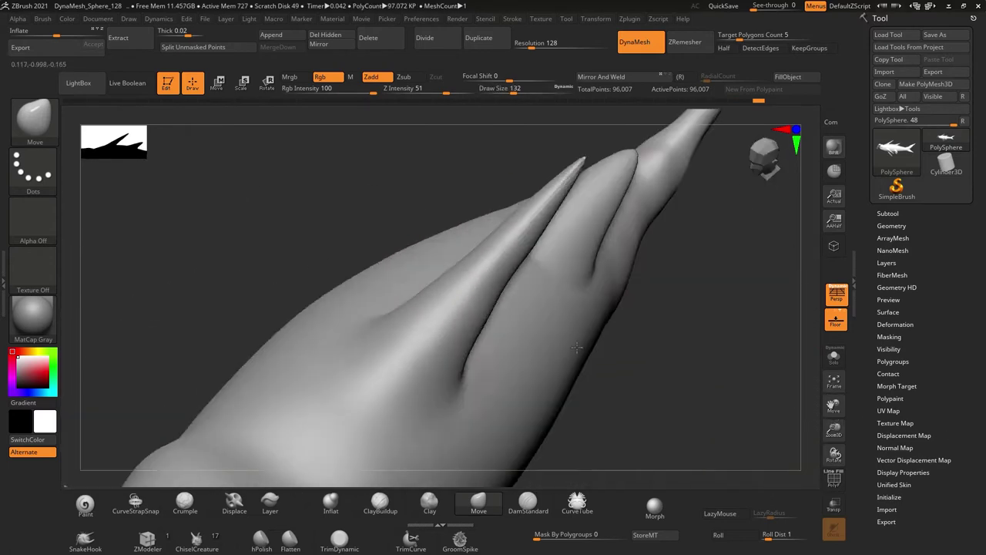
pyautogui.moveTo(471, 365)
pyautogui.mouseDown(button='right')
pyautogui.moveTo(534, 314)
pyautogui.moveTo(392, 218)
pyautogui.moveTo(682, 286)
pyautogui.mouseUp(button='right')
pyautogui.click(380, 502)
# Carve and shape a dent at the base of the back fin spike
pyautogui.moveTo(579, 244); pyautogui.dragTo(550, 229, button='right')
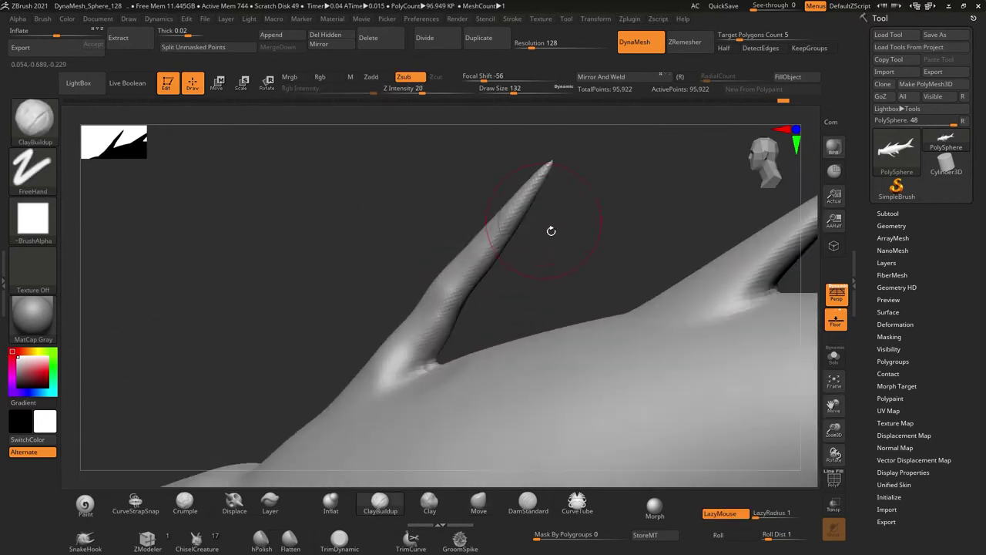
pyautogui.click(478, 502)
pyautogui.moveTo(432, 355)
pyautogui.mouseDown(button='right')
pyautogui.moveTo(556, 324)
pyautogui.moveTo(620, 245)
pyautogui.mouseUp(button='right')
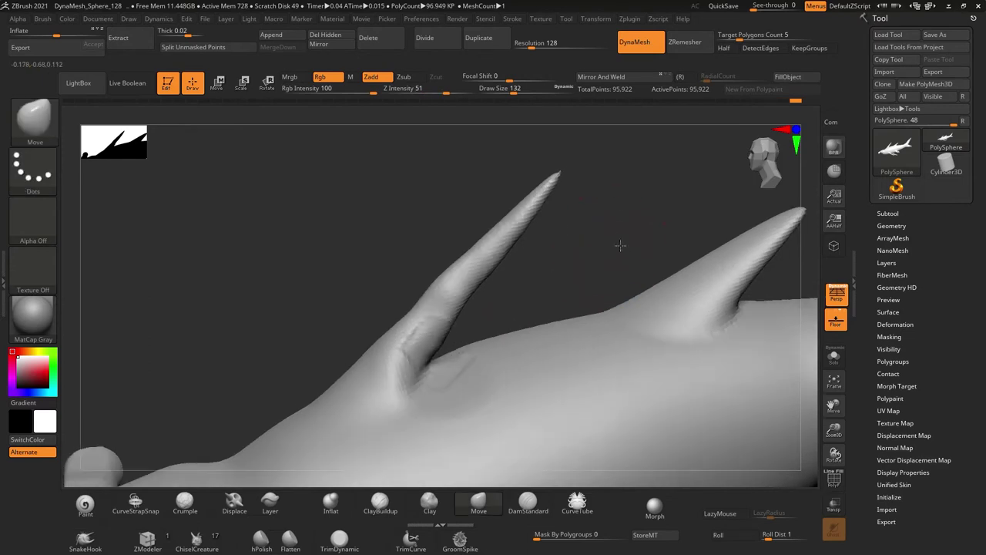
pyautogui.moveTo(476, 344)
pyautogui.mouseDown(button='right')
pyautogui.moveTo(598, 259)
pyautogui.moveTo(612, 303)
pyautogui.moveTo(599, 253)
pyautogui.mouseUp(button='right')
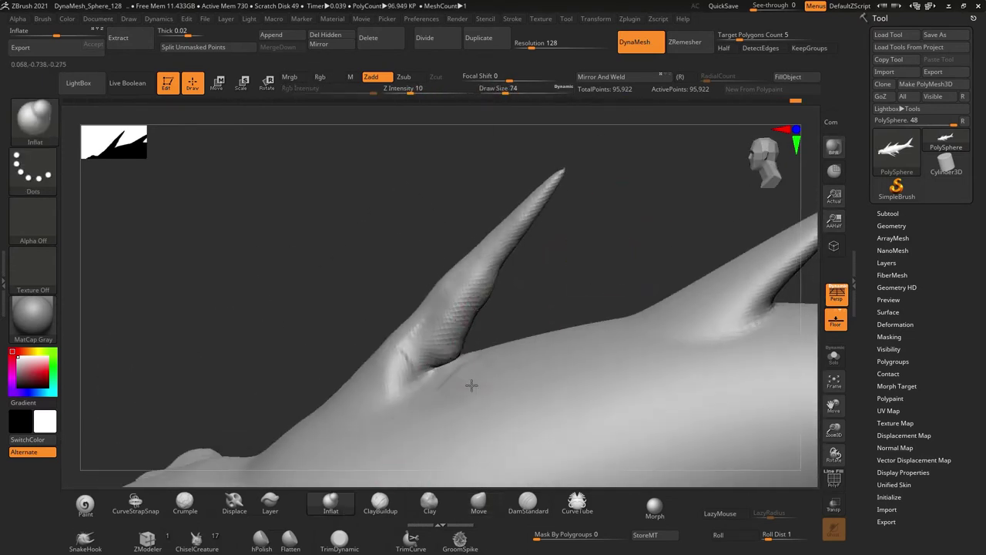
pyautogui.moveTo(443, 368)
pyautogui.mouseDown(button='right')
pyautogui.moveTo(598, 246)
pyautogui.moveTo(627, 255)
pyautogui.moveTo(477, 394)
pyautogui.mouseUp(button='right')
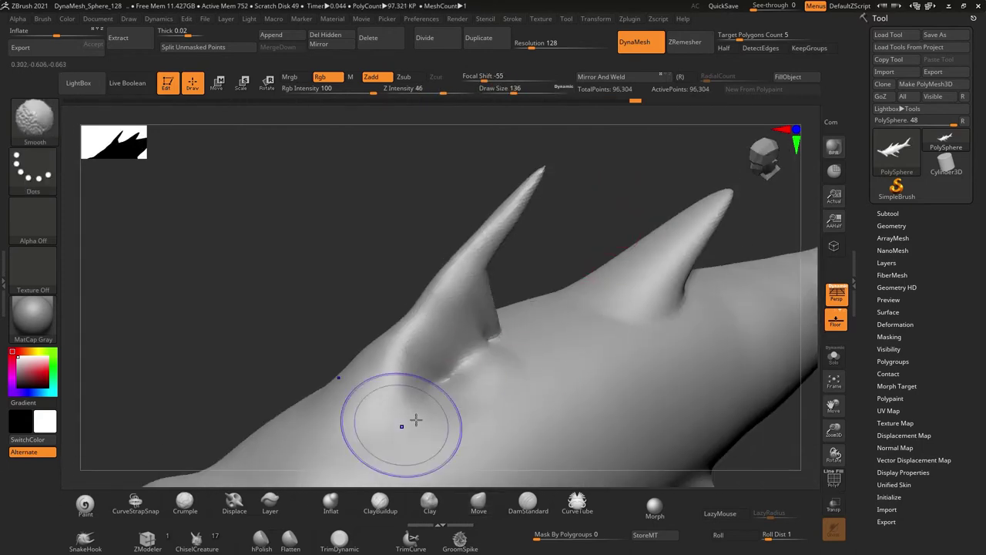
pyautogui.moveTo(415, 420); pyautogui.dragTo(429, 440, button='right')
pyautogui.moveTo(400, 412); pyautogui.dragTo(416, 331)
pyautogui.moveTo(416, 331)
pyautogui.mouseDown(button='right')
pyautogui.moveTo(601, 264)
pyautogui.moveTo(577, 239)
pyautogui.mouseUp(button='right')
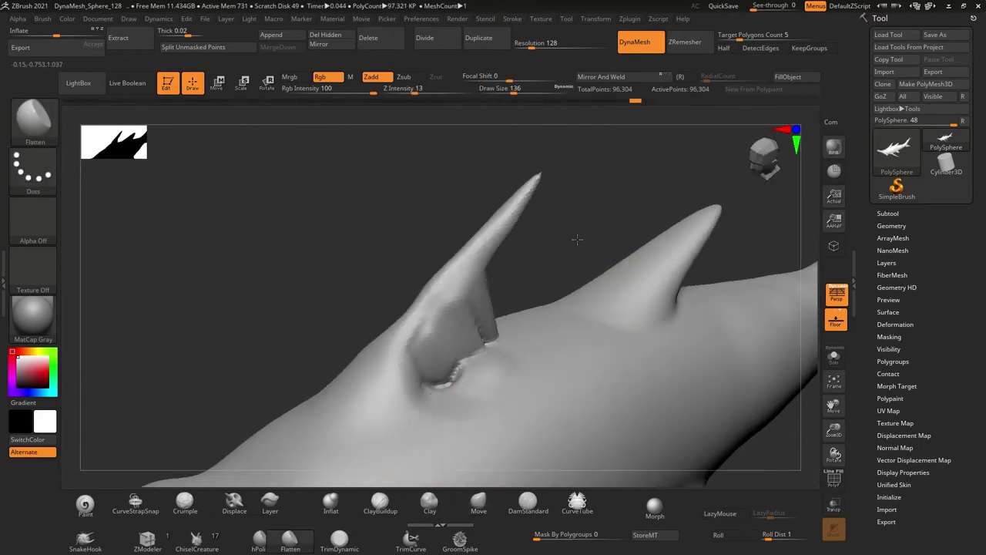
# Smooth the rough strokes at the spike base so it blends into the body
pyautogui.click(380, 500)
pyautogui.keyDown('shift'); pyautogui.moveTo(484, 428); pyautogui.dragTo(462, 346); pyautogui.keyUp('shift')
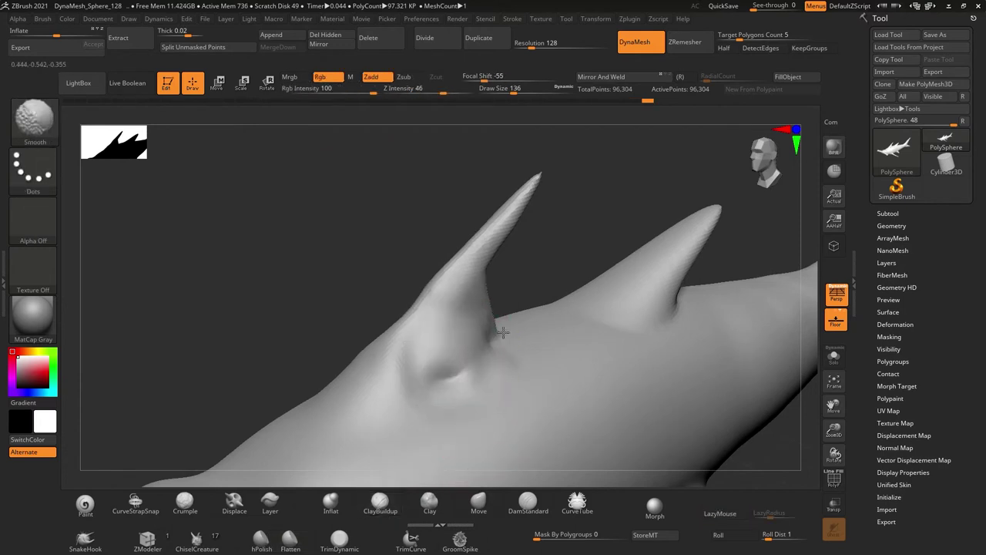
pyautogui.moveTo(565, 262)
pyautogui.mouseDown(button='right')
pyautogui.moveTo(573, 249)
pyautogui.moveTo(651, 271)
pyautogui.moveTo(577, 418)
pyautogui.moveTo(467, 419)
pyautogui.mouseUp(button='right')
# Pull the back spikes thinner with the Move brush at Draw Size 62, checking from several angles
pyautogui.click(478, 501)
pyautogui.moveTo(479, 462)
pyautogui.mouseDown(button='right')
pyautogui.moveTo(467, 275)
pyautogui.moveTo(591, 319)
pyautogui.mouseUp(button='right')
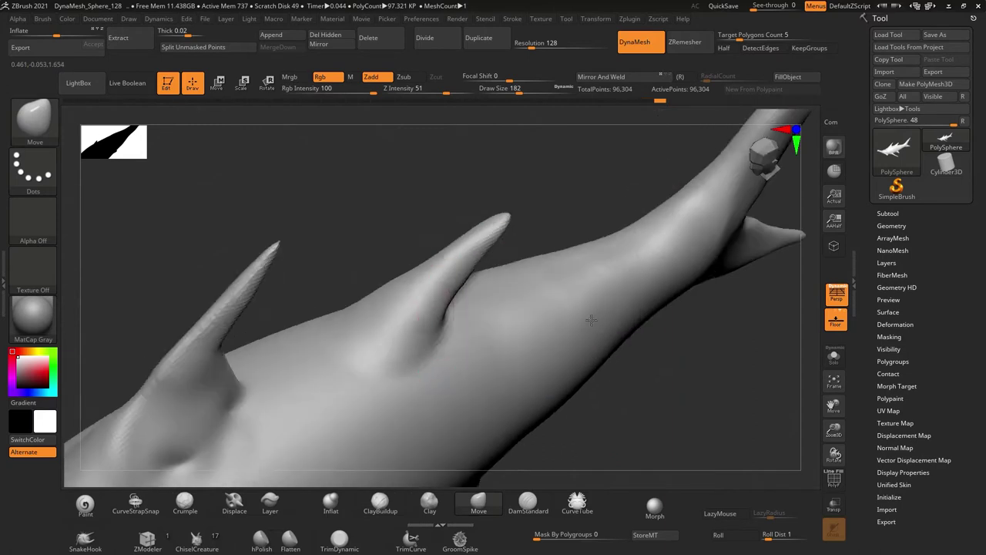
pyautogui.moveTo(555, 418); pyautogui.dragTo(520, 335, button='right')
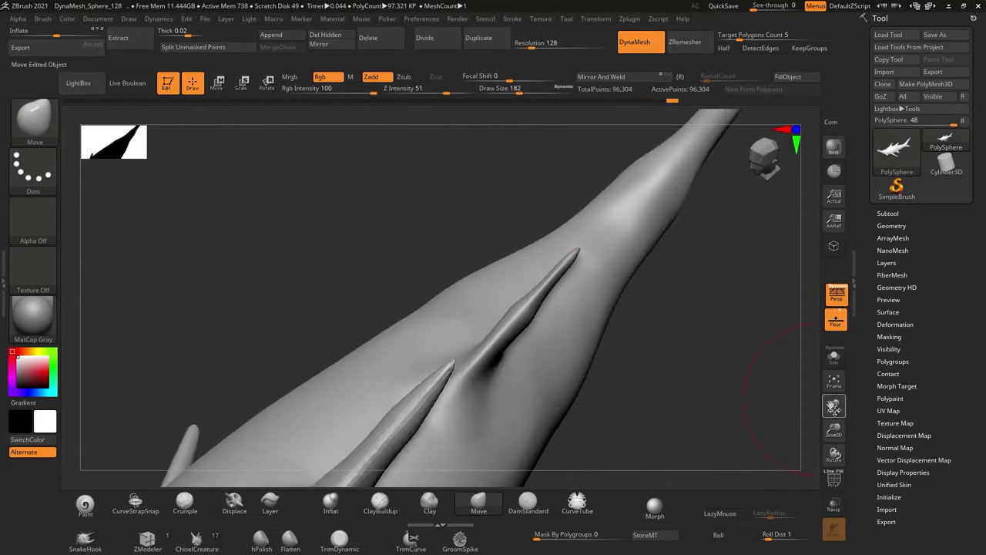
pyautogui.moveTo(771, 401)
pyautogui.mouseDown(button='right')
pyautogui.moveTo(479, 259)
pyautogui.moveTo(449, 275)
pyautogui.mouseUp(button='right')
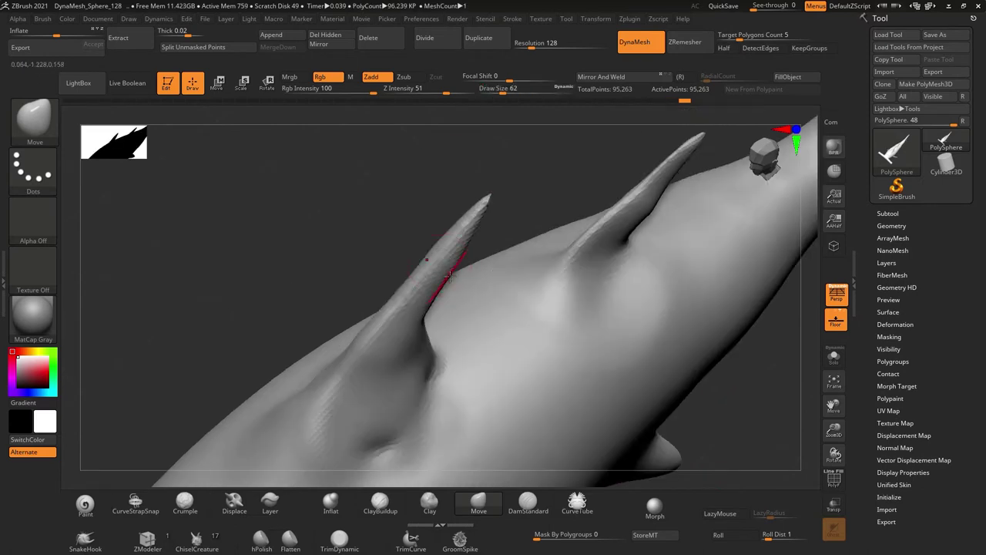
pyautogui.moveTo(476, 234); pyautogui.dragTo(465, 235, button='right')
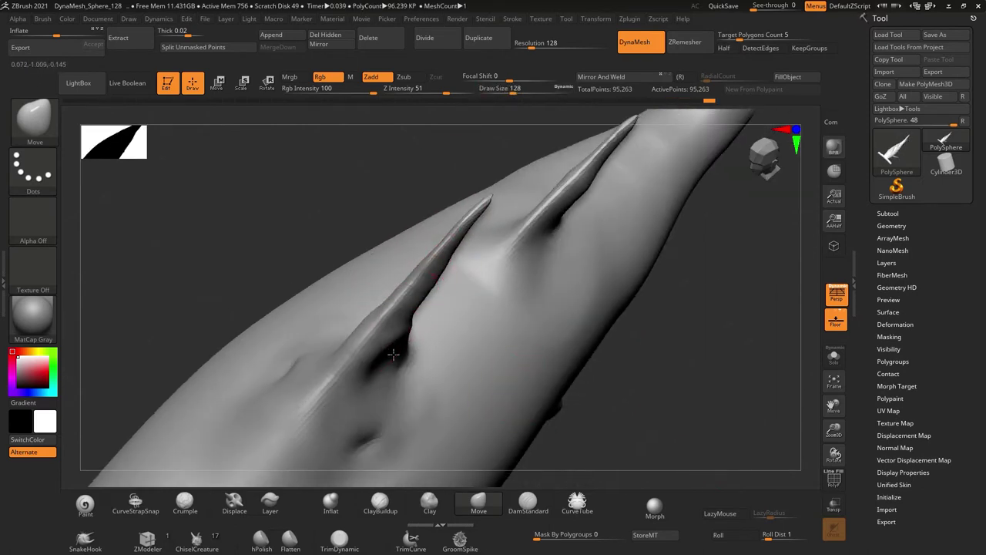
pyautogui.moveTo(393, 355)
pyautogui.mouseDown(button='right')
pyautogui.moveTo(642, 363)
pyautogui.moveTo(419, 374)
pyautogui.moveTo(473, 282)
pyautogui.moveTo(805, 392)
pyautogui.moveTo(716, 323)
pyautogui.moveTo(654, 403)
pyautogui.mouseUp(button='right')
pyautogui.moveTo(342, 352)
pyautogui.mouseDown(button='right')
pyautogui.moveTo(388, 386)
pyautogui.moveTo(827, 404)
pyautogui.mouseUp(button='right')
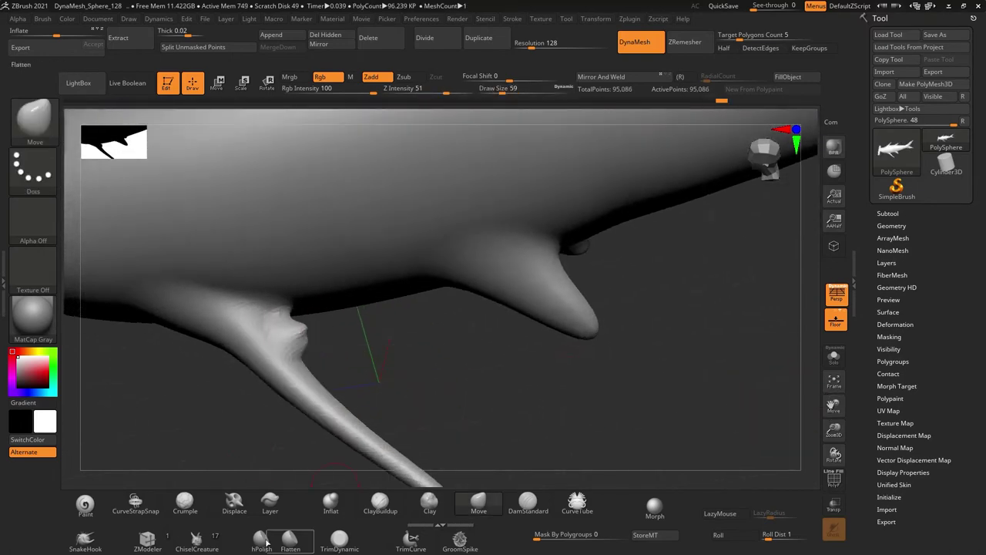
# Undo the jagged ridges on the lower fin and select the Displace brush
pyautogui.hotkey('ctrl', 'z')
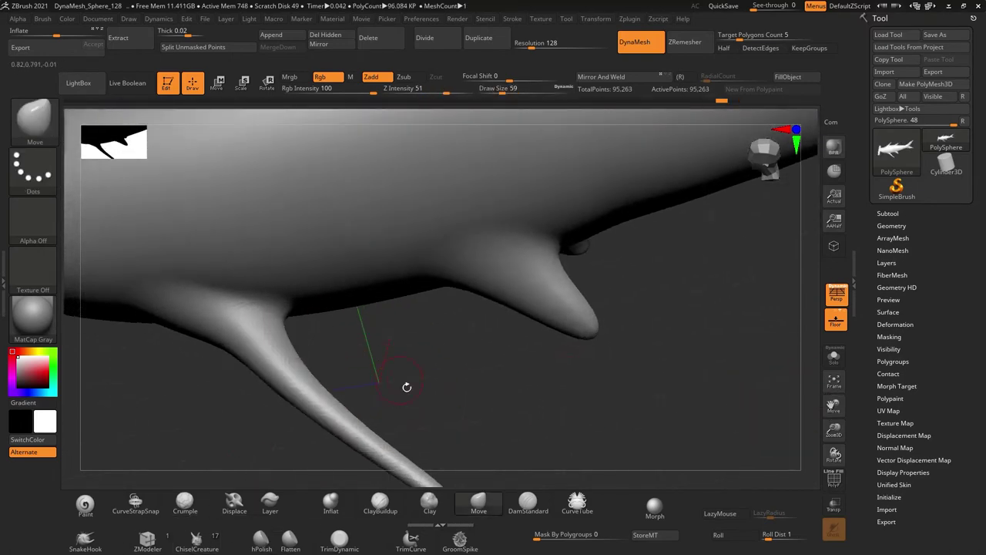
pyautogui.press('b')
pyautogui.press('d')
pyautogui.press('p')
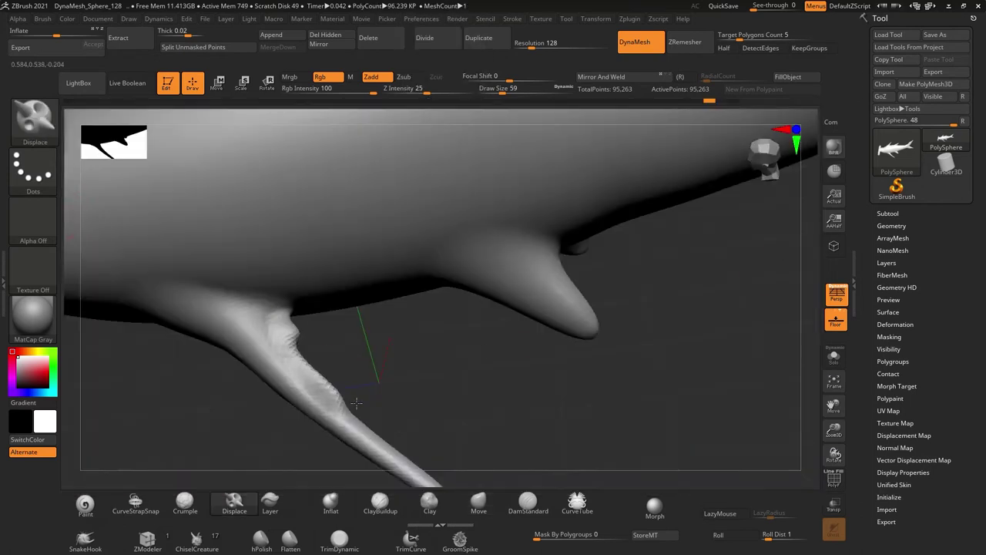
# Raise Draw Size to 112 and bulge the lower fin outward from below
pyautogui.moveTo(356, 403); pyautogui.dragTo(387, 370, button='right')
pyautogui.press('s')
pyautogui.moveTo(387, 370); pyautogui.dragTo(388, 352)
pyautogui.moveTo(388, 352); pyautogui.dragTo(318, 359, button='right')
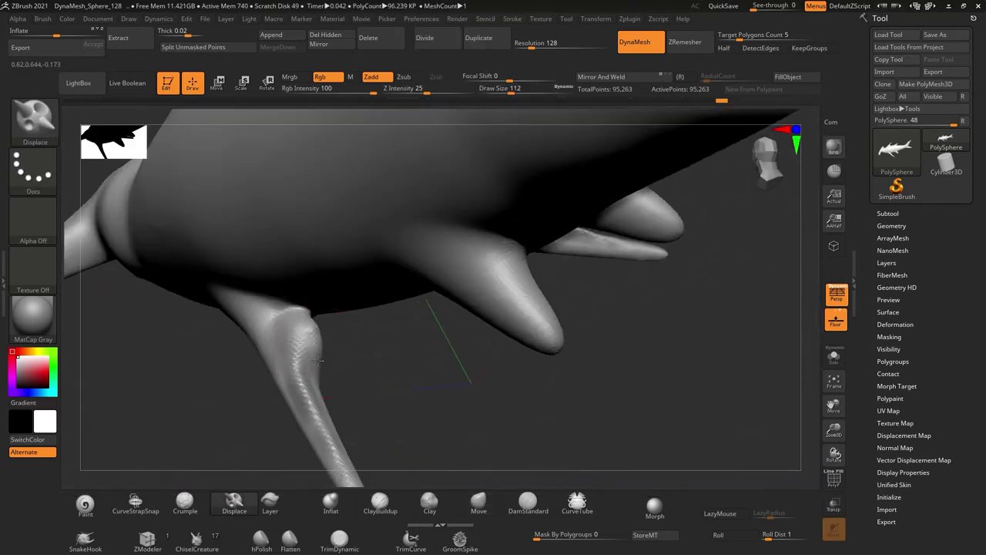
pyautogui.moveTo(308, 342); pyautogui.dragTo(351, 470)
# Inspect the pectoral fin from side and front-top views, then pick ClayBuildup
pyautogui.moveTo(351, 470)
pyautogui.mouseDown(button='right')
pyautogui.moveTo(378, 375)
pyautogui.moveTo(398, 400)
pyautogui.moveTo(405, 331)
pyautogui.moveTo(330, 369)
pyautogui.moveTo(253, 322)
pyautogui.moveTo(352, 338)
pyautogui.moveTo(409, 412)
pyautogui.moveTo(431, 462)
pyautogui.mouseUp(button='right')
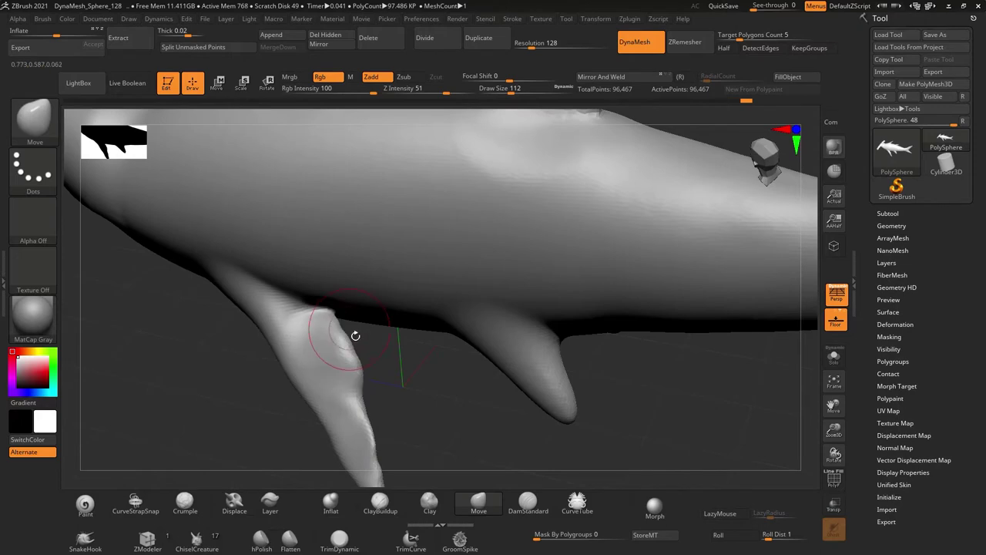
pyautogui.moveTo(355, 335); pyautogui.dragTo(433, 297, button='right')
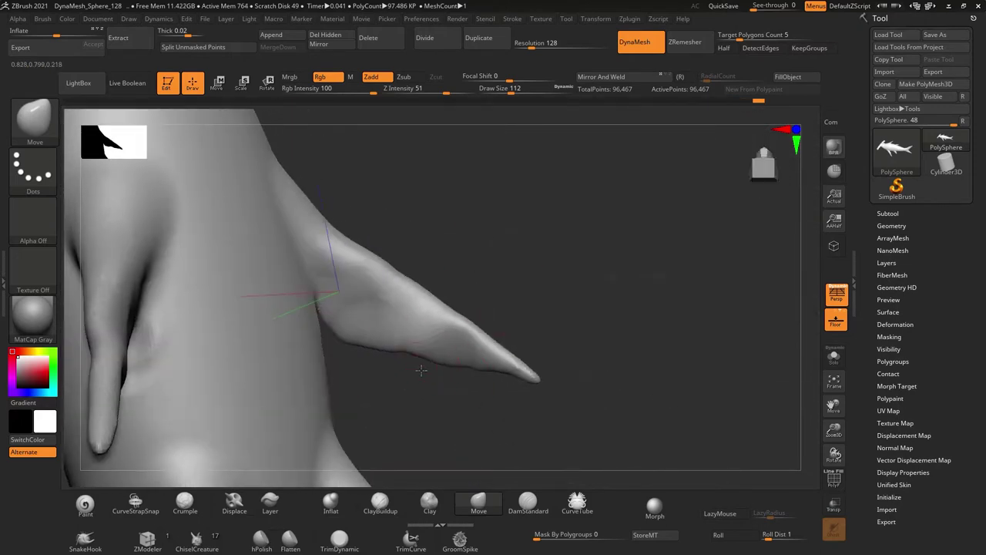
pyautogui.moveTo(343, 343)
pyautogui.mouseDown(button='right')
pyautogui.moveTo(363, 332)
pyautogui.moveTo(555, 317)
pyautogui.moveTo(332, 358)
pyautogui.moveTo(386, 398)
pyautogui.moveTo(409, 356)
pyautogui.moveTo(371, 395)
pyautogui.mouseUp(button='right')
pyautogui.press('b')
pyautogui.press('c')
pyautogui.press('b')
# Switch to the Move brush and frame the fin in front and side views
pyautogui.moveTo(336, 165); pyautogui.dragTo(665, 222)
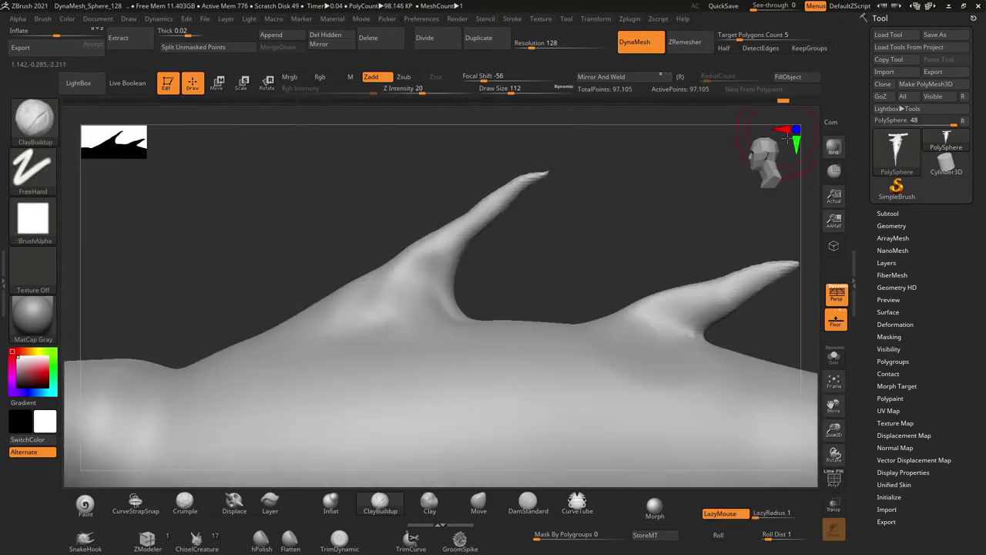
pyautogui.click(479, 503)
pyautogui.moveTo(432, 193)
pyautogui.mouseDown()
pyautogui.moveTo(505, 283)
pyautogui.moveTo(653, 272)
pyautogui.mouseUp()
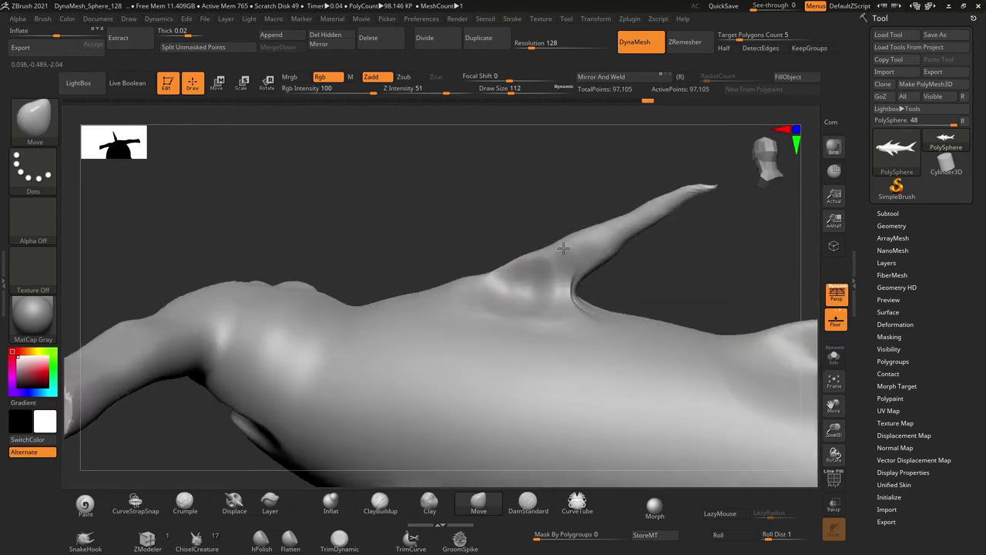
pyautogui.moveTo(706, 213); pyautogui.dragTo(793, 355)
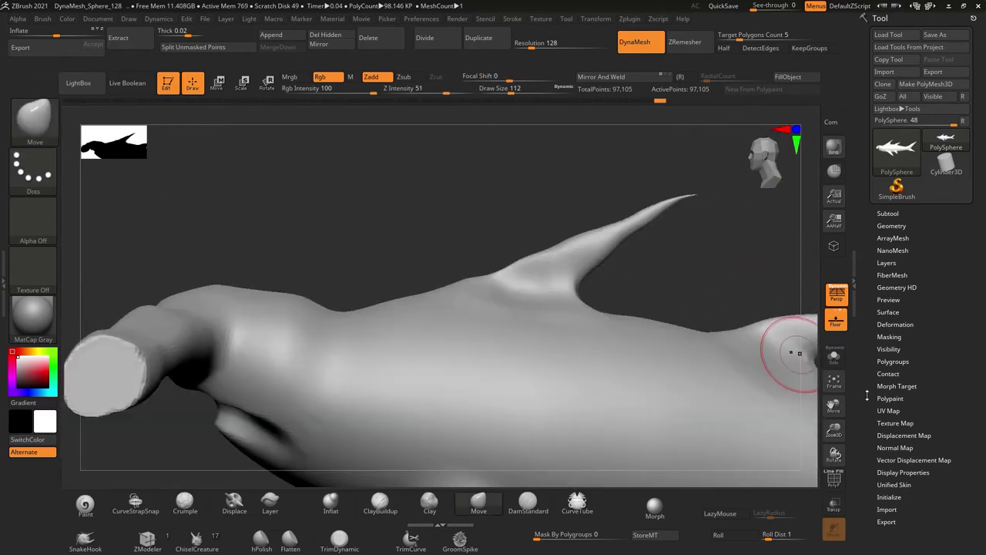
pyautogui.moveTo(834, 404); pyautogui.dragTo(847, 423)
# Switch to Displace and tilt the model to show both fins
pyautogui.click(234, 502)
pyautogui.moveTo(324, 396); pyautogui.dragTo(521, 268)
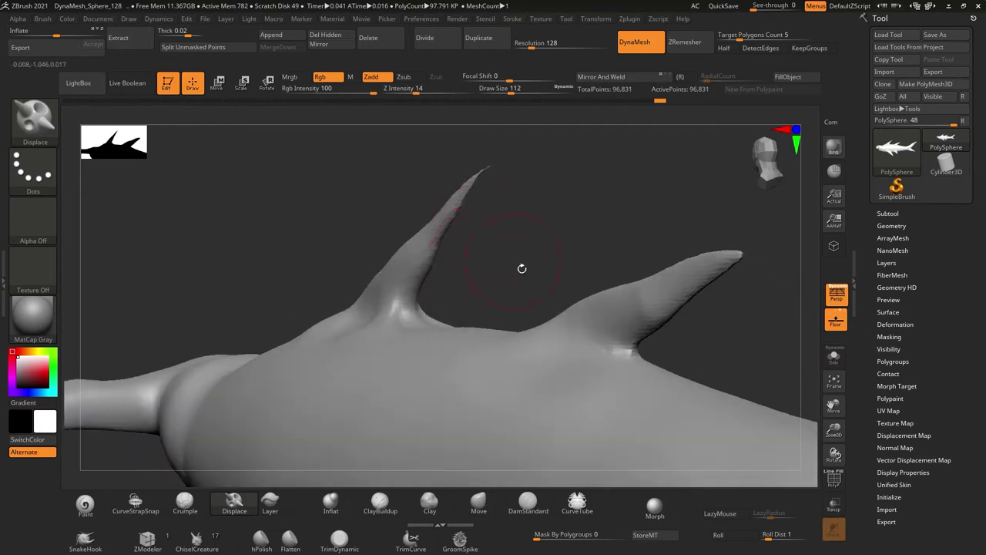
pyautogui.moveTo(432, 326); pyautogui.dragTo(520, 301)
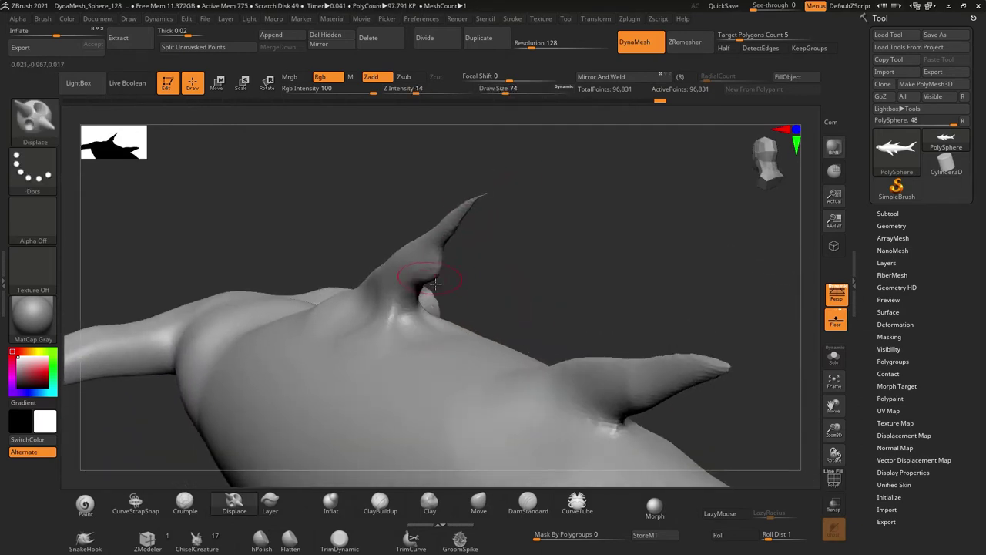
pyautogui.moveTo(436, 283); pyautogui.dragTo(542, 315)
pyautogui.moveTo(479, 228)
pyautogui.mouseDown()
pyautogui.moveTo(621, 213)
pyautogui.moveTo(452, 284)
pyautogui.mouseUp()
pyautogui.moveTo(509, 216); pyautogui.dragTo(501, 293)
# With Move, clip across the fin and pull its tip into a long sharp spike
pyautogui.click(485, 501)
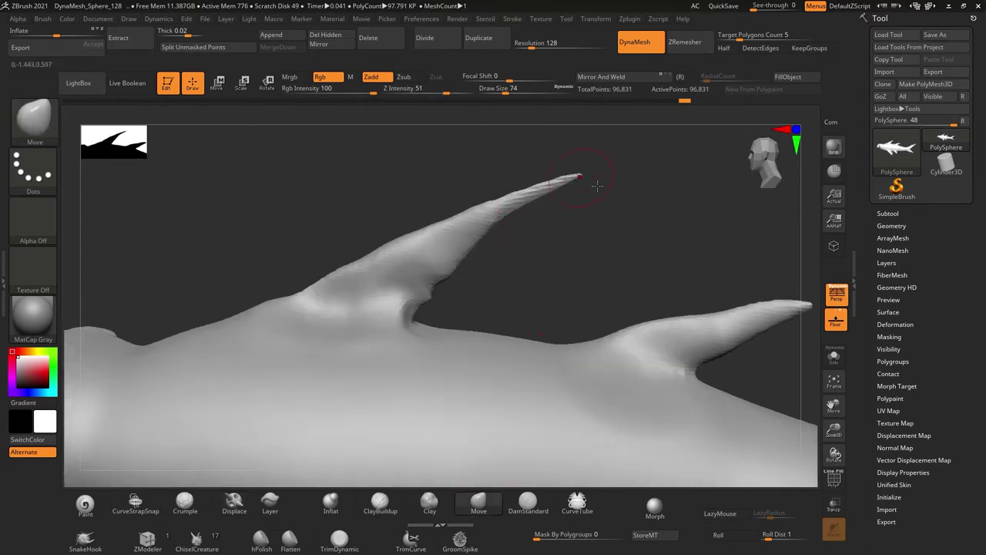
pyautogui.moveTo(596, 185)
pyautogui.mouseDown()
pyautogui.moveTo(660, 231)
pyautogui.moveTo(607, 202)
pyautogui.mouseUp()
pyautogui.moveTo(358, 286)
pyautogui.mouseDown()
pyautogui.moveTo(577, 220)
pyautogui.moveTo(473, 359)
pyautogui.mouseUp()
pyautogui.moveTo(409, 331)
pyautogui.mouseDown()
pyautogui.moveTo(516, 231)
pyautogui.moveTo(622, 203)
pyautogui.mouseUp()
pyautogui.moveTo(560, 223)
pyautogui.keyDown('ctrl'); pyautogui.keyDown('shift'); pyautogui.mouseDown()
pyautogui.moveTo(459, 242)
pyautogui.moveTo(636, 187)
pyautogui.mouseUp(); pyautogui.keyUp('shift'); pyautogui.keyUp('ctrl')
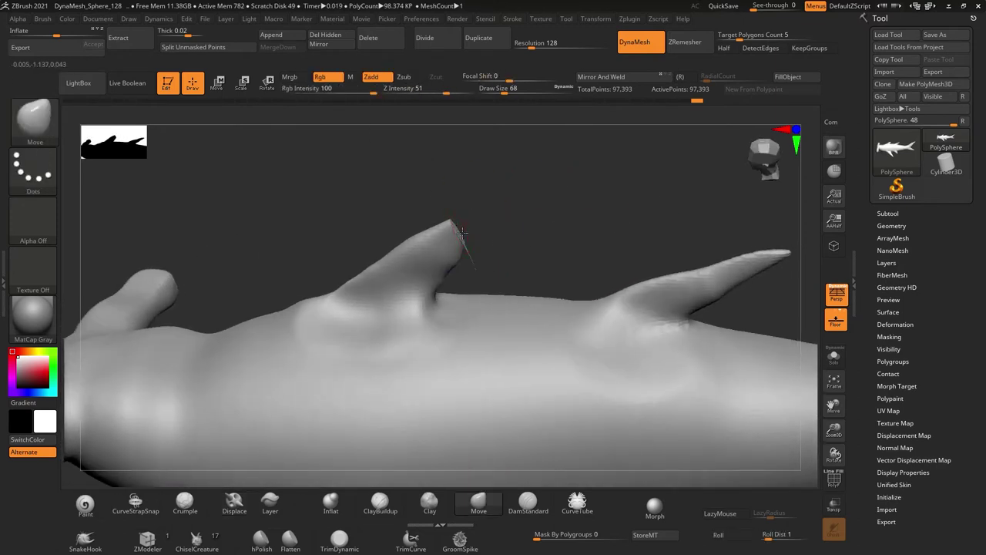
pyautogui.moveTo(454, 225)
pyautogui.mouseDown()
pyautogui.moveTo(534, 187)
pyautogui.moveTo(400, 297)
pyautogui.moveTo(811, 330)
pyautogui.moveTo(591, 316)
pyautogui.mouseUp()
pyautogui.moveTo(381, 330)
pyautogui.mouseDown()
pyautogui.moveTo(393, 263)
pyautogui.moveTo(481, 356)
pyautogui.mouseUp()
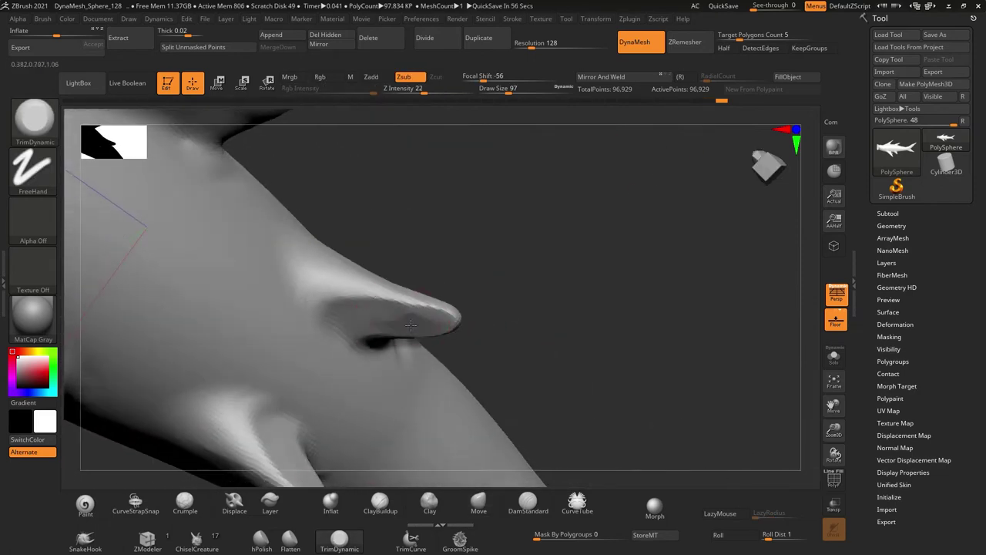
# Flatten the underside fins with TrimDynamic strokes and inspect them from other angles
pyautogui.moveTo(410, 325)
pyautogui.mouseDown()
pyautogui.moveTo(363, 319)
pyautogui.moveTo(428, 285)
pyautogui.mouseUp()
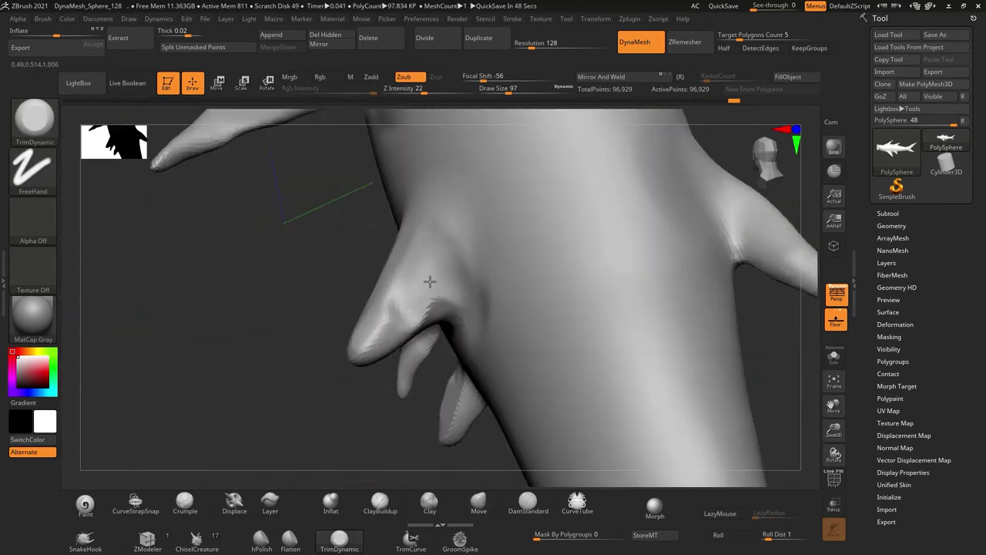
pyautogui.moveTo(435, 248)
pyautogui.mouseDown()
pyautogui.moveTo(431, 275)
pyautogui.moveTo(696, 388)
pyautogui.mouseUp()
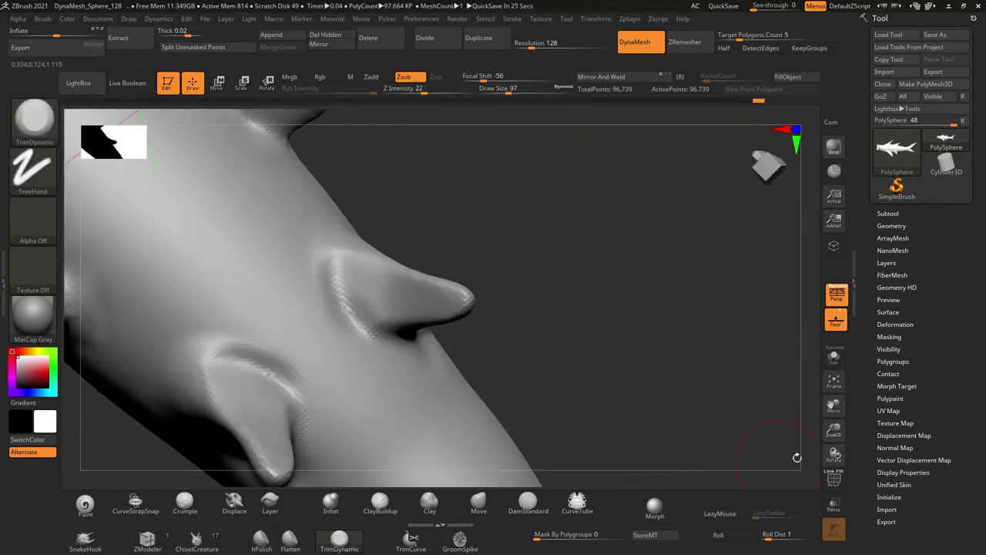
pyautogui.moveTo(471, 346); pyautogui.dragTo(649, 320)
# Switch back to the Move brush and view the fin side-on
pyautogui.press('b')
pyautogui.press('m')
pyautogui.press('v')
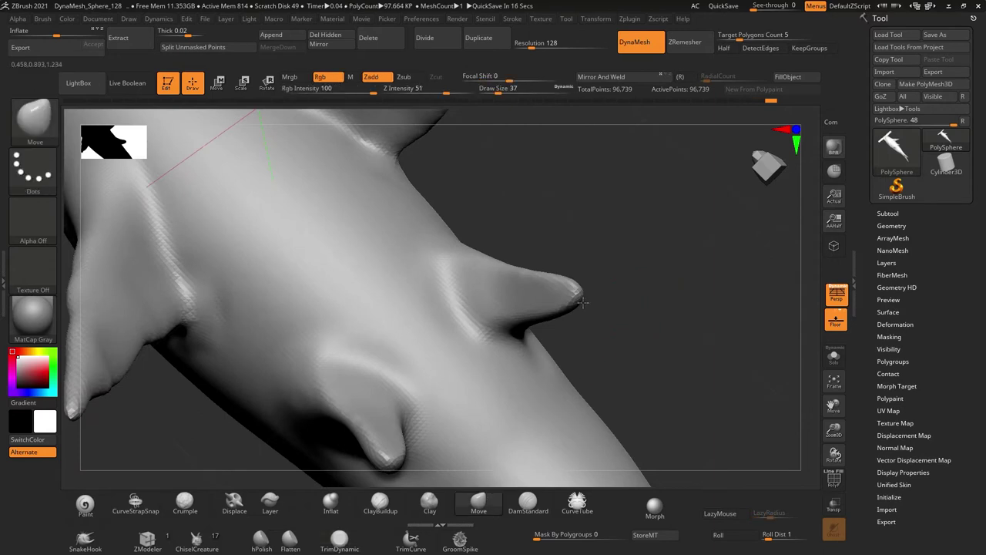
pyautogui.moveTo(682, 292)
pyautogui.mouseDown()
pyautogui.moveTo(589, 291)
pyautogui.moveTo(682, 227)
pyautogui.moveTo(583, 295)
pyautogui.mouseUp()
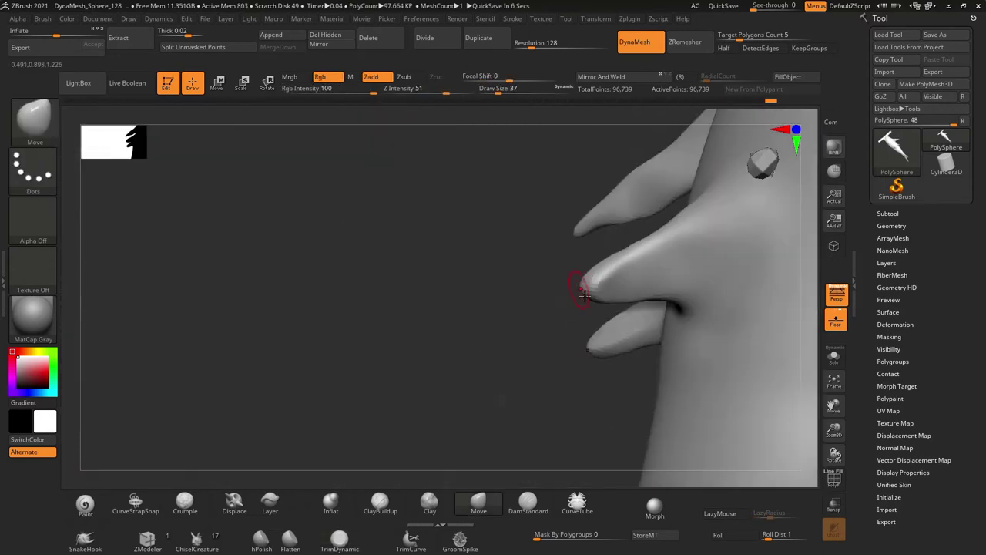
pyautogui.moveTo(430, 318); pyautogui.dragTo(411, 307)
pyautogui.press('ctrl')
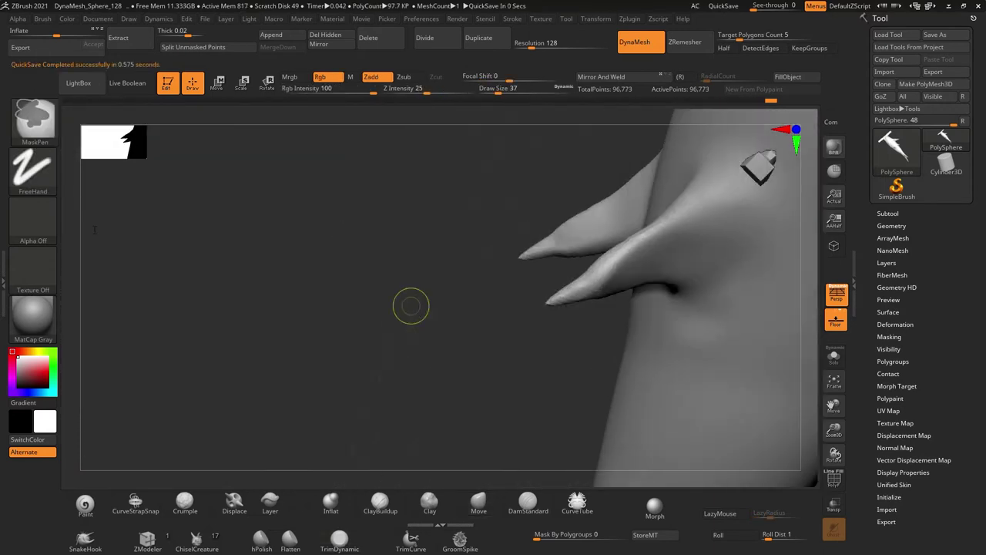
# Frame the hammerhead from the side and below, enlarging the brush, until a head lobe shows
pyautogui.moveTo(557, 306); pyautogui.dragTo(709, 394)
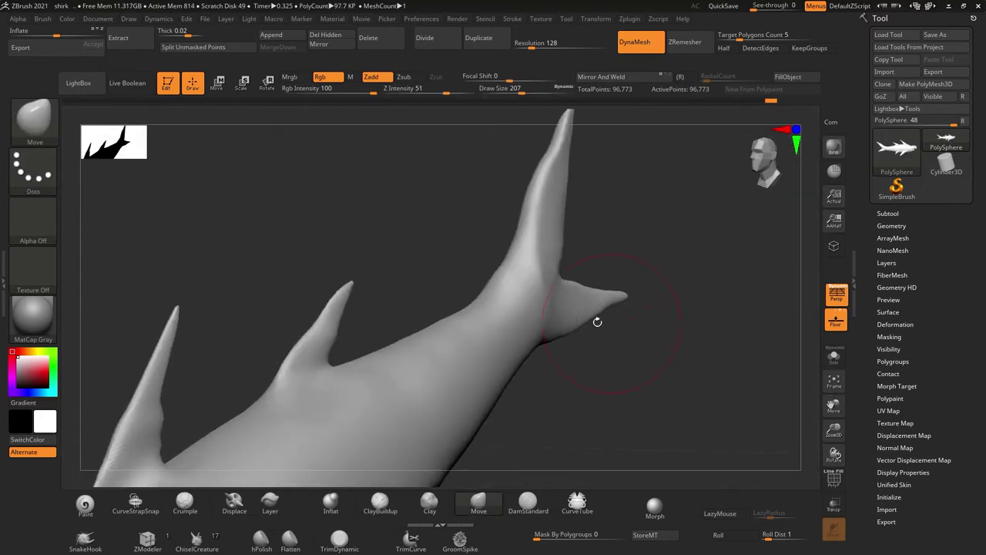
pyautogui.moveTo(543, 274); pyautogui.dragTo(619, 375)
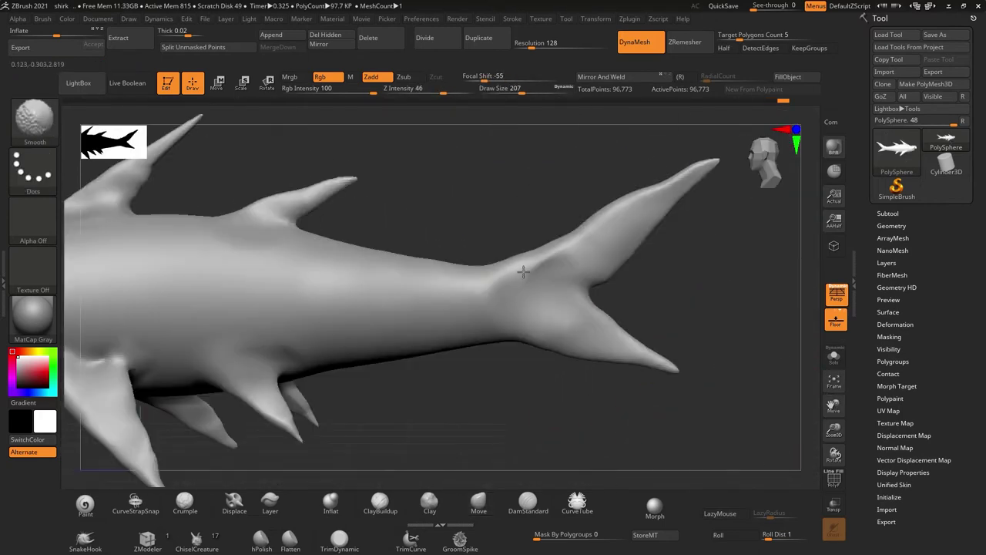
pyautogui.moveTo(836, 408); pyautogui.dragTo(541, 348)
pyautogui.moveTo(446, 316); pyautogui.dragTo(228, 425)
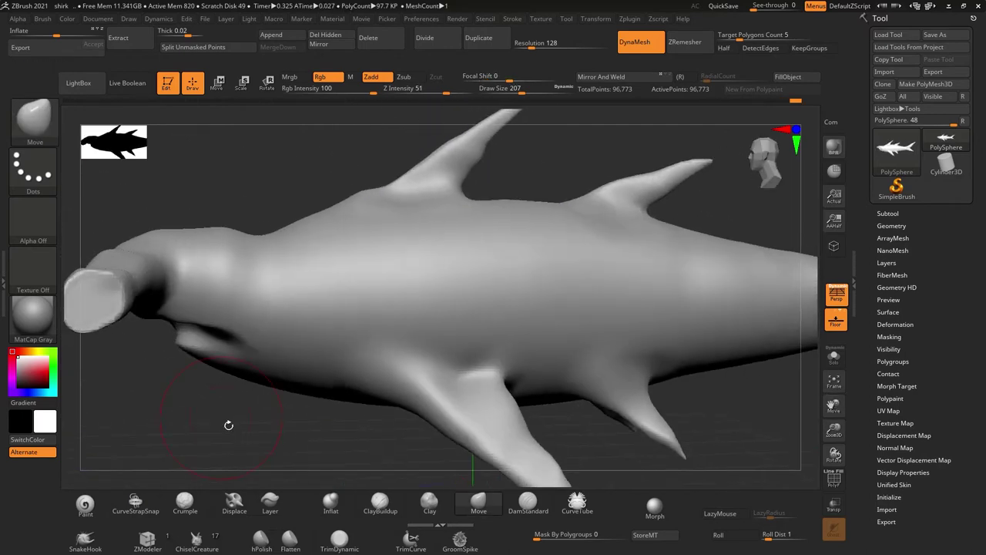
pyautogui.moveTo(228, 424); pyautogui.dragTo(385, 389)
pyautogui.press('s')
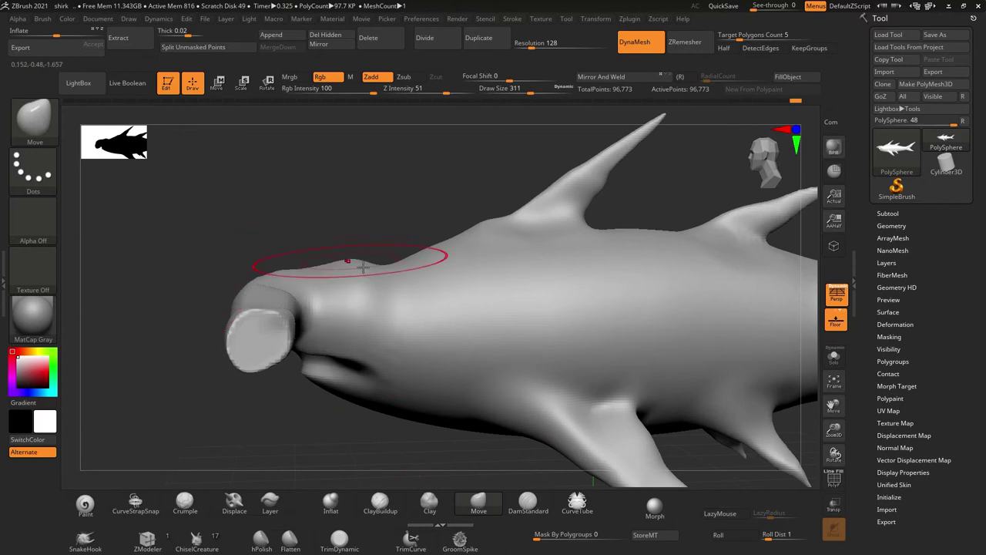
pyautogui.moveTo(362, 266)
pyautogui.mouseDown()
pyautogui.moveTo(388, 415)
pyautogui.moveTo(370, 191)
pyautogui.mouseUp()
pyautogui.moveTo(244, 296); pyautogui.dragTo(533, 404)
pyautogui.moveTo(701, 433); pyautogui.dragTo(231, 370)
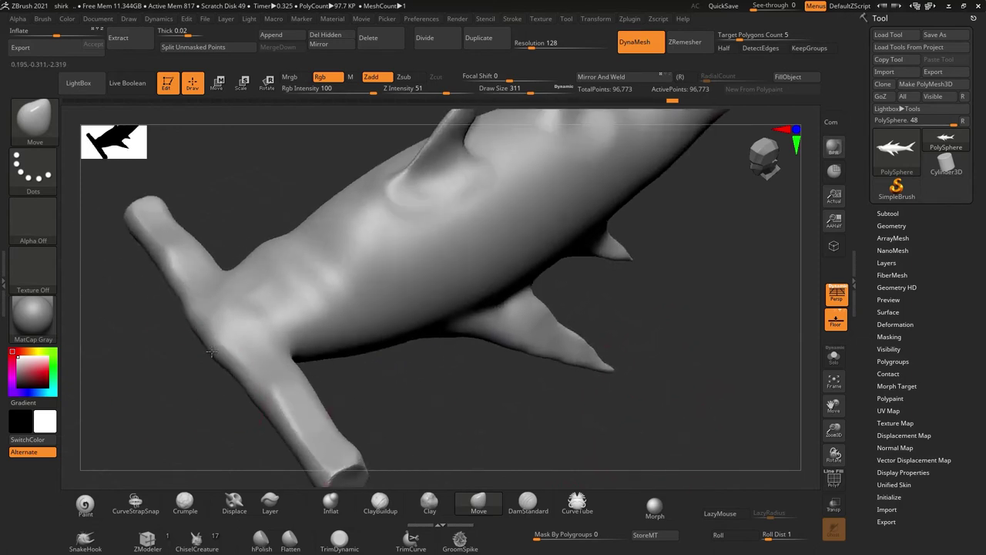
# Flatten the hammerhead lobe with TrimDynamic, then view the head from the front and below
pyautogui.press('b')
pyautogui.press('t')
pyautogui.press('d')
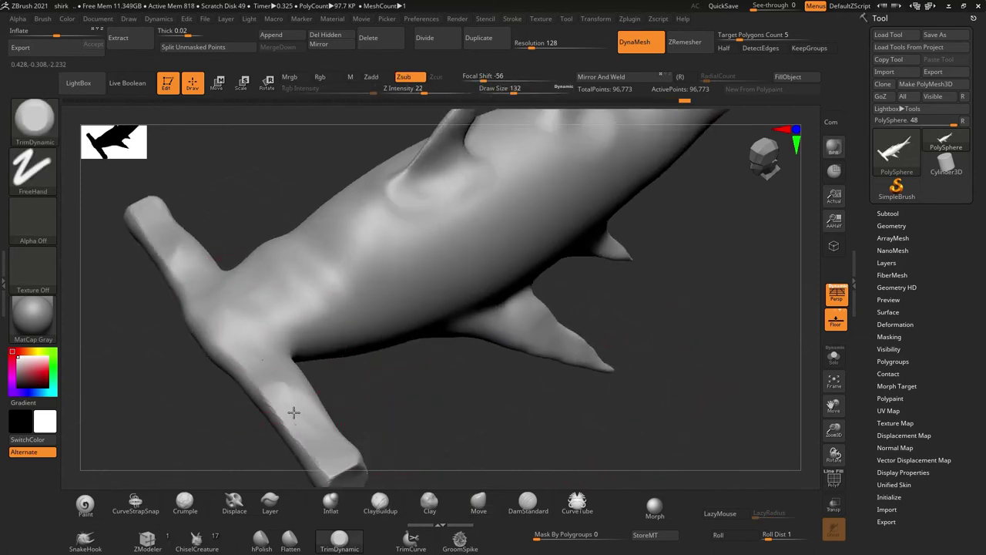
pyautogui.moveTo(307, 423); pyautogui.dragTo(315, 454)
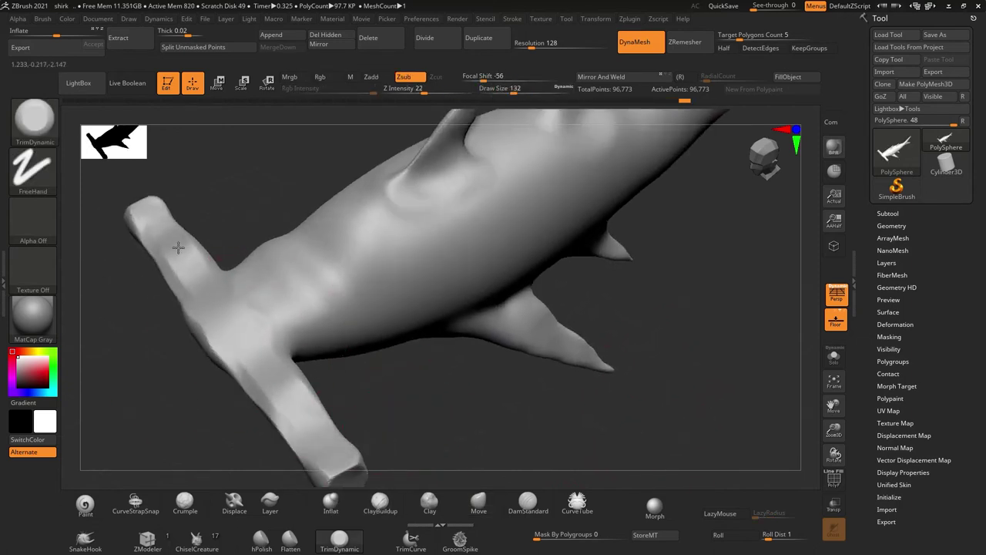
pyautogui.moveTo(385, 378); pyautogui.dragTo(664, 362)
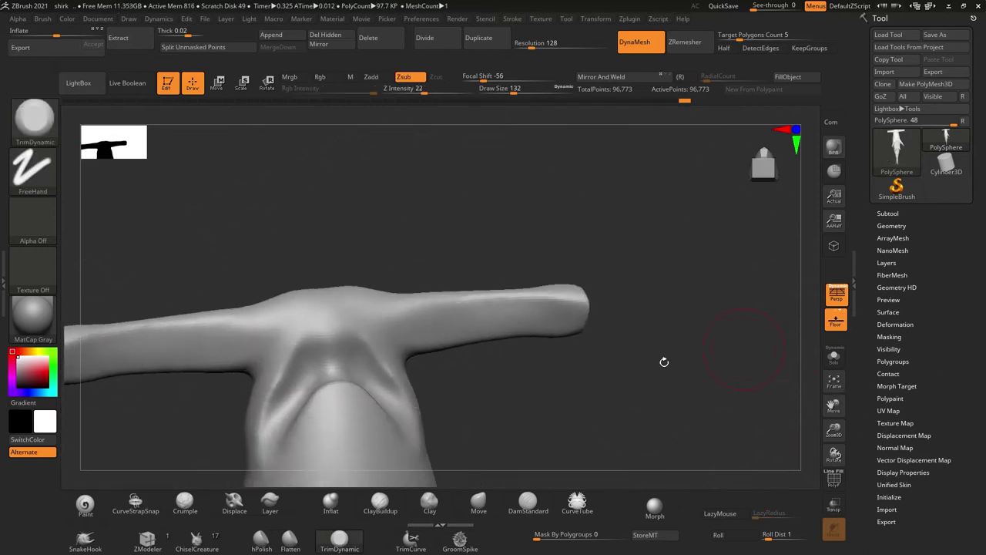
pyautogui.moveTo(539, 319)
pyautogui.mouseDown()
pyautogui.moveTo(463, 457)
pyautogui.moveTo(542, 236)
pyautogui.mouseUp()
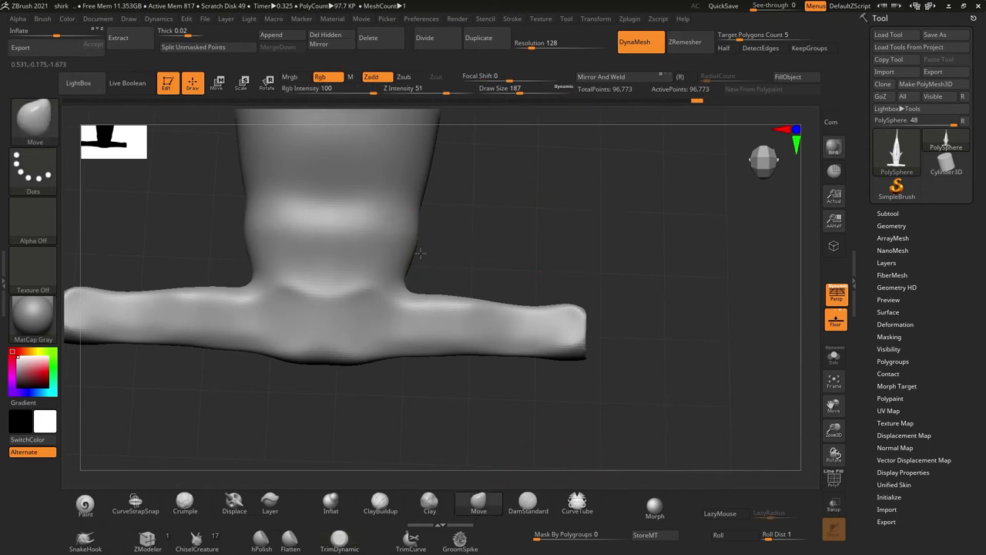
# Smooth the head-to-body junction and the head's lower edge
pyautogui.moveTo(401, 231)
pyautogui.keyDown('shift'); pyautogui.mouseDown()
pyautogui.moveTo(262, 255)
pyautogui.moveTo(396, 269)
pyautogui.mouseUp(); pyautogui.keyUp('shift')
pyautogui.keyDown('shift'); pyautogui.moveTo(414, 374); pyautogui.dragTo(309, 355); pyautogui.keyUp('shift')
pyautogui.moveTo(359, 253)
pyautogui.mouseDown()
pyautogui.moveTo(341, 269)
pyautogui.moveTo(504, 291)
pyautogui.moveTo(727, 398)
pyautogui.mouseUp()
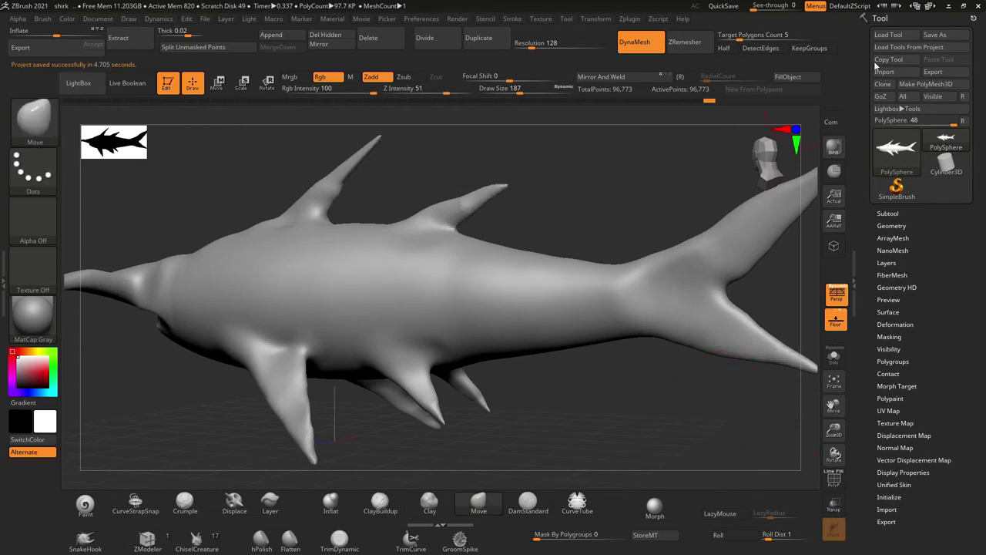
pyautogui.moveTo(406, 265)
pyautogui.mouseDown()
pyautogui.moveTo(594, 396)
pyautogui.moveTo(694, 390)
pyautogui.mouseUp()
# Select DamStandard at lower strength and re-DynaMesh the shark at resolution 224
pyautogui.press('b')
pyautogui.press('d')
pyautogui.press('s')
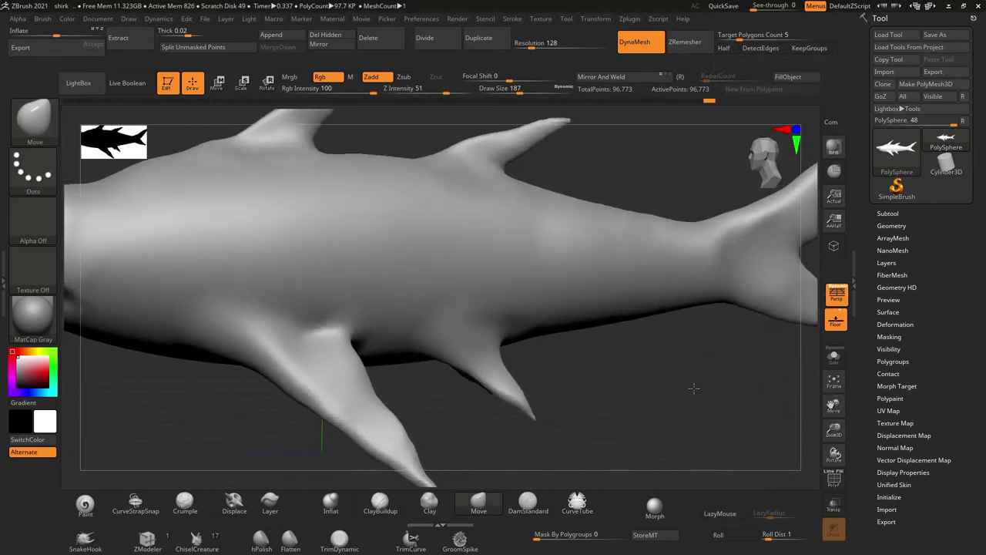
pyautogui.moveTo(770, 363)
pyautogui.mouseDown()
pyautogui.moveTo(539, 347)
pyautogui.moveTo(293, 348)
pyautogui.mouseUp()
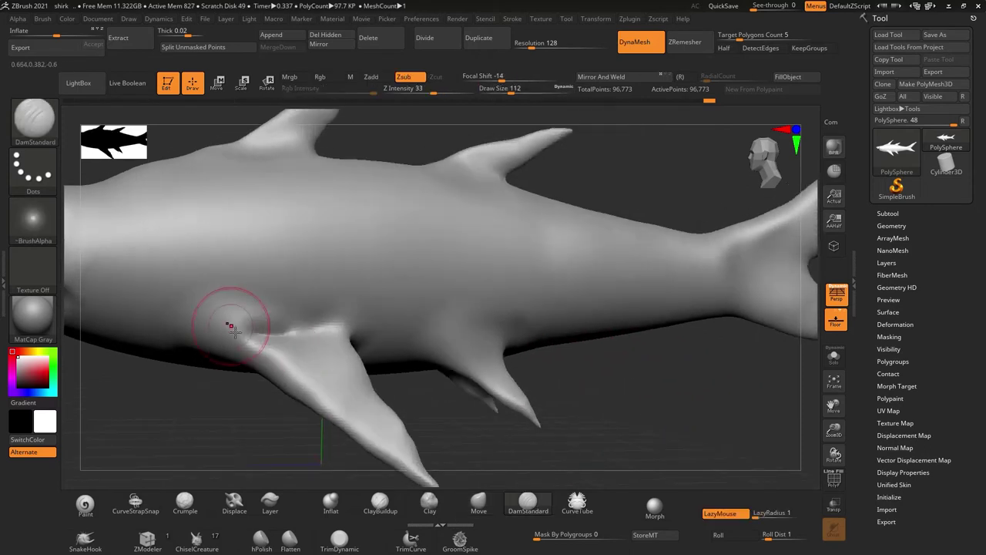
pyautogui.moveTo(440, 92); pyautogui.dragTo(424, 92)
pyautogui.moveTo(531, 44)
pyautogui.mouseDown()
pyautogui.moveTo(547, 46)
pyautogui.moveTo(537, 44)
pyautogui.mouseUp()
pyautogui.press('s')
pyautogui.moveTo(225, 342)
pyautogui.keyDown('ctrl'); pyautogui.mouseDown()
pyautogui.moveTo(246, 363)
pyautogui.moveTo(431, 292)
pyautogui.mouseUp(); pyautogui.keyUp('ctrl')
# Zoom in on the pectoral fin and flatten its surface
pyautogui.moveTo(447, 257)
pyautogui.keyDown('alt'); pyautogui.mouseDown()
pyautogui.moveTo(266, 259)
pyautogui.moveTo(341, 386)
pyautogui.moveTo(277, 236)
pyautogui.mouseUp(); pyautogui.keyUp('alt')
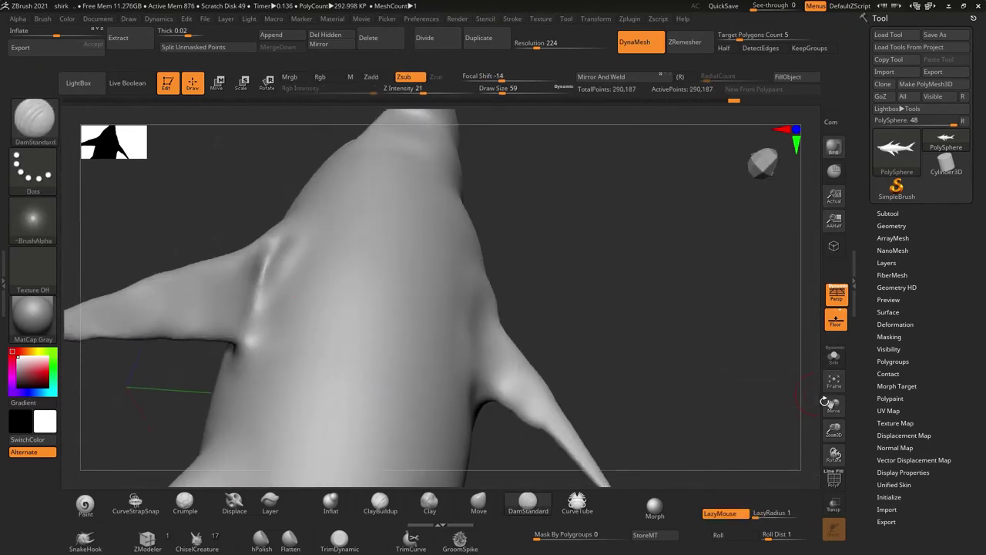
pyautogui.moveTo(824, 402)
pyautogui.mouseDown()
pyautogui.moveTo(726, 247)
pyautogui.moveTo(956, 495)
pyautogui.moveTo(421, 216)
pyautogui.mouseUp()
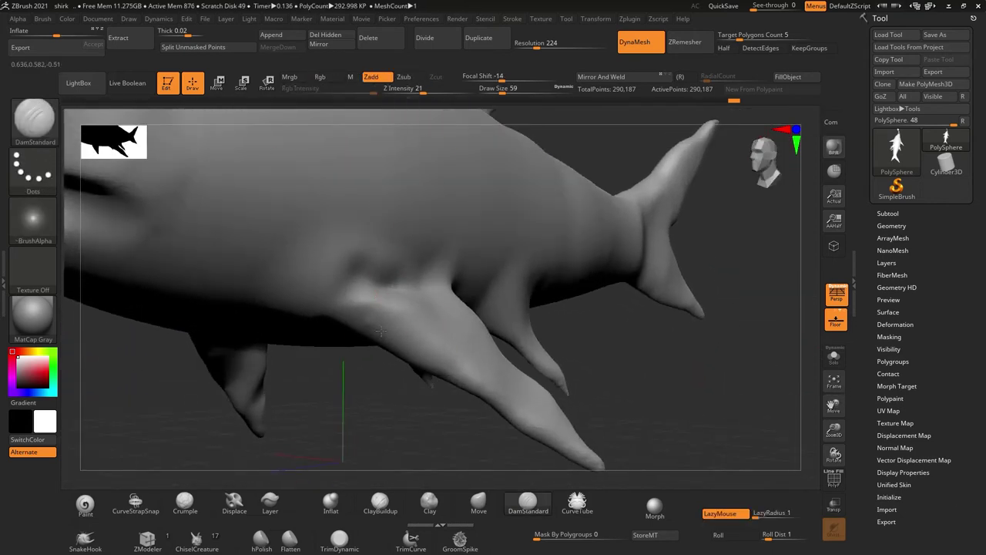
pyautogui.moveTo(632, 385)
pyautogui.mouseDown()
pyautogui.moveTo(463, 346)
pyautogui.moveTo(333, 300)
pyautogui.mouseUp()
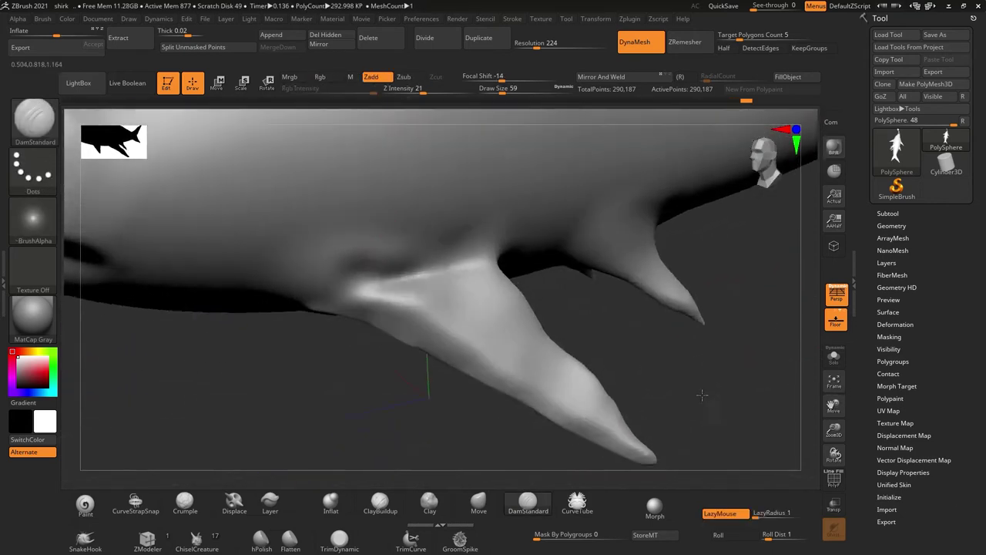
pyautogui.moveTo(419, 279); pyautogui.dragTo(411, 223)
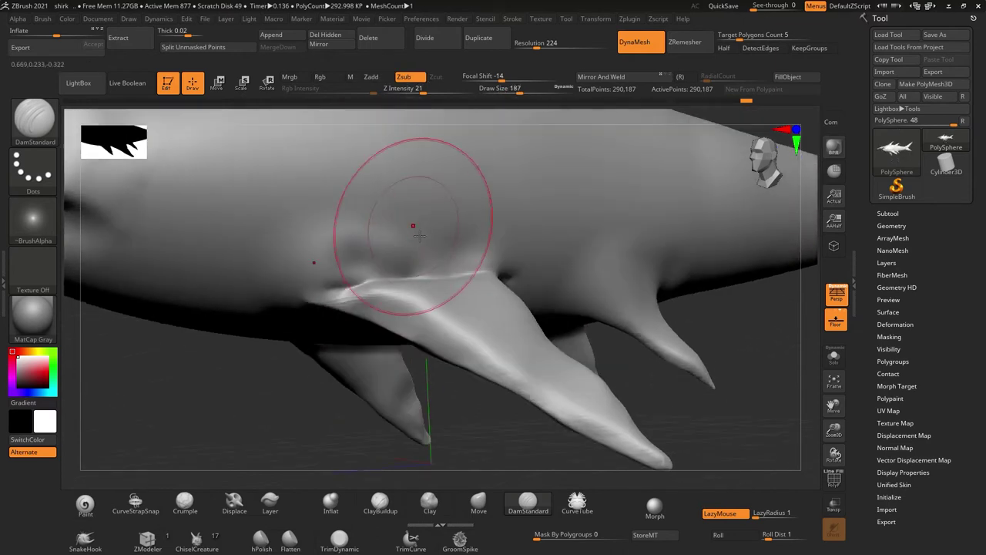
pyautogui.press('ctrl')
pyautogui.moveTo(282, 442); pyautogui.dragTo(296, 413)
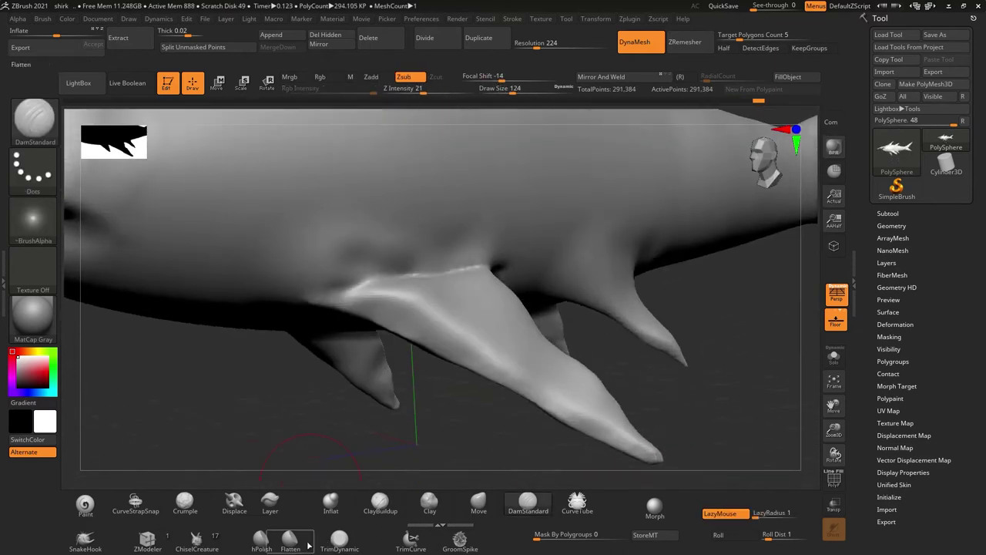
pyautogui.press('s')
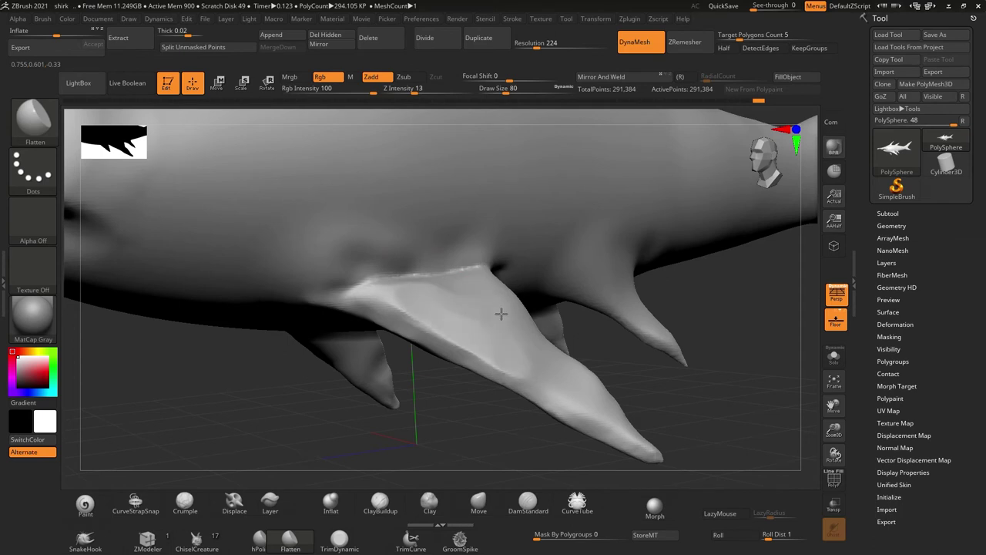
pyautogui.moveTo(650, 344); pyautogui.dragTo(419, 393)
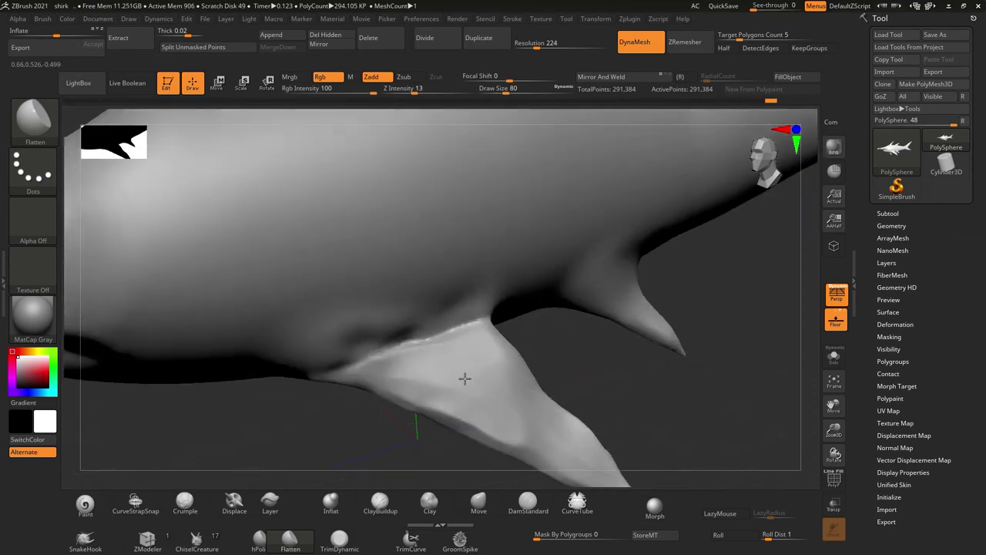
pyautogui.moveTo(636, 356); pyautogui.dragTo(400, 342)
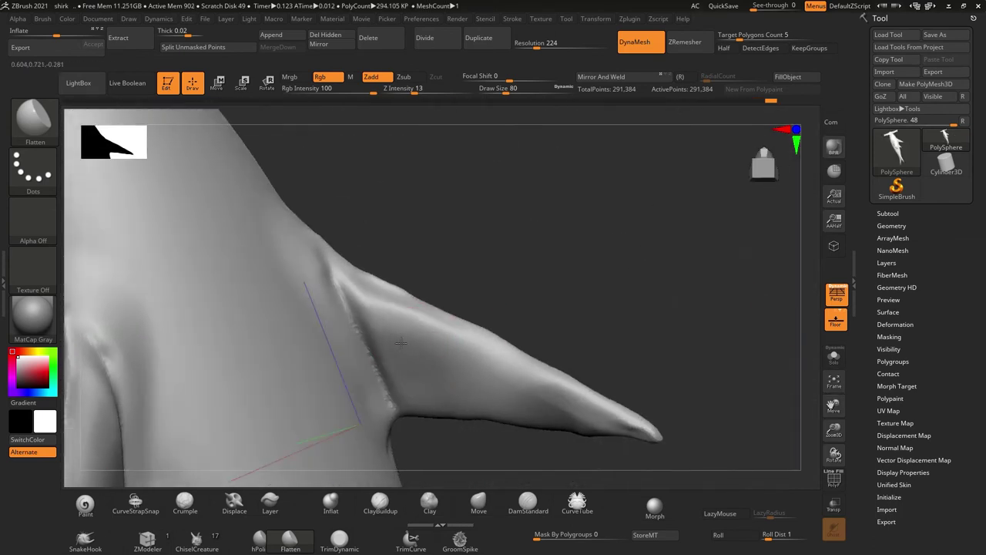
pyautogui.moveTo(566, 417)
pyautogui.mouseDown()
pyautogui.moveTo(494, 362)
pyautogui.moveTo(548, 403)
pyautogui.mouseUp()
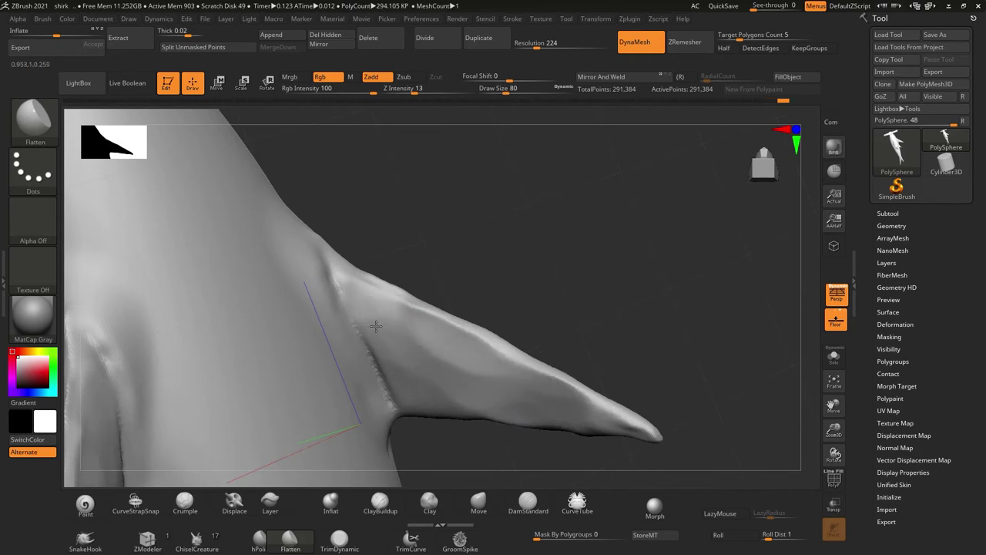
# Review both pectoral fins and the body, then take DamStandard to the fin base
pyautogui.moveTo(597, 422)
pyautogui.mouseDown()
pyautogui.moveTo(501, 359)
pyautogui.moveTo(221, 259)
pyautogui.mouseUp()
pyautogui.moveTo(667, 287); pyautogui.dragTo(635, 319)
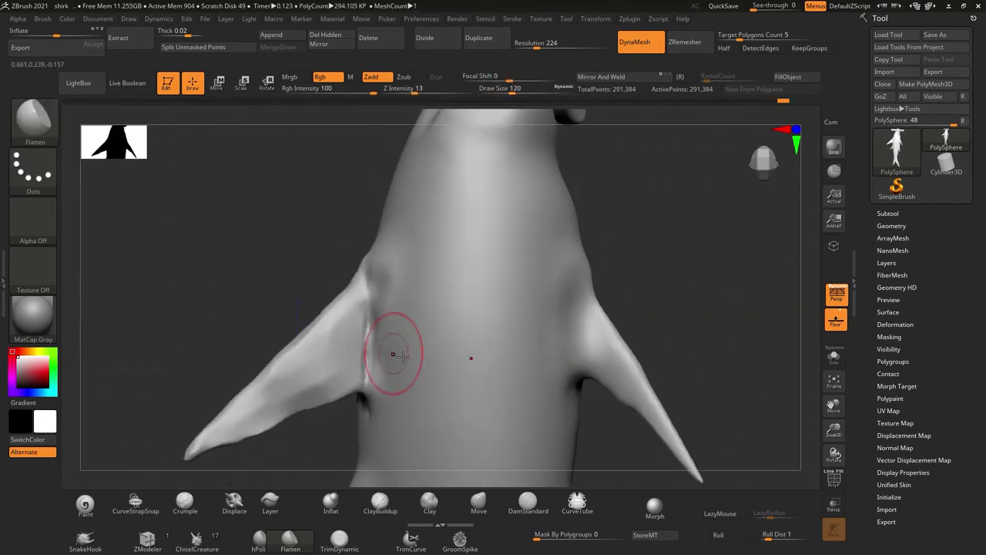
pyautogui.moveTo(394, 354)
pyautogui.mouseDown()
pyautogui.moveTo(583, 259)
pyautogui.moveTo(695, 308)
pyautogui.moveTo(620, 271)
pyautogui.moveTo(590, 205)
pyautogui.moveTo(508, 265)
pyautogui.moveTo(364, 327)
pyautogui.mouseUp()
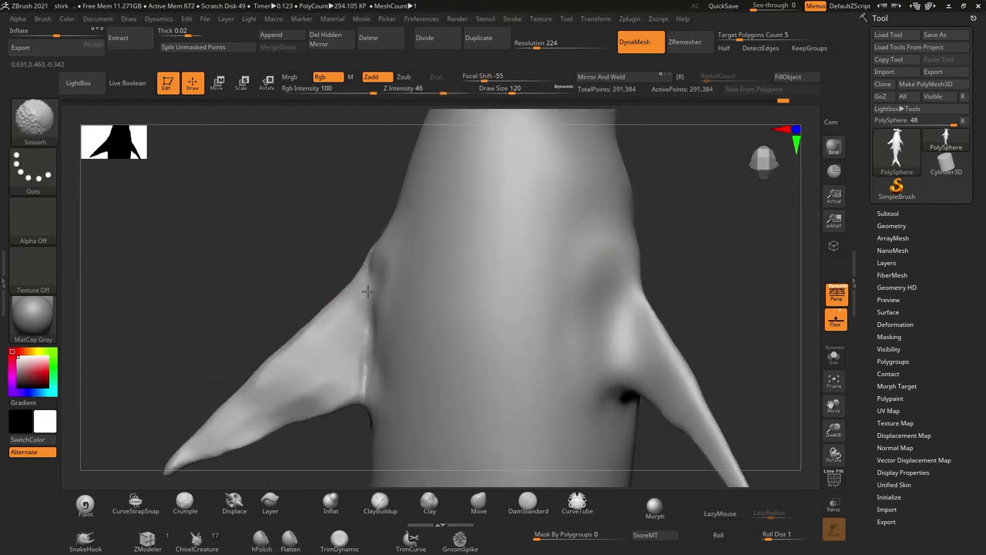
pyautogui.moveTo(390, 379); pyautogui.dragTo(643, 308)
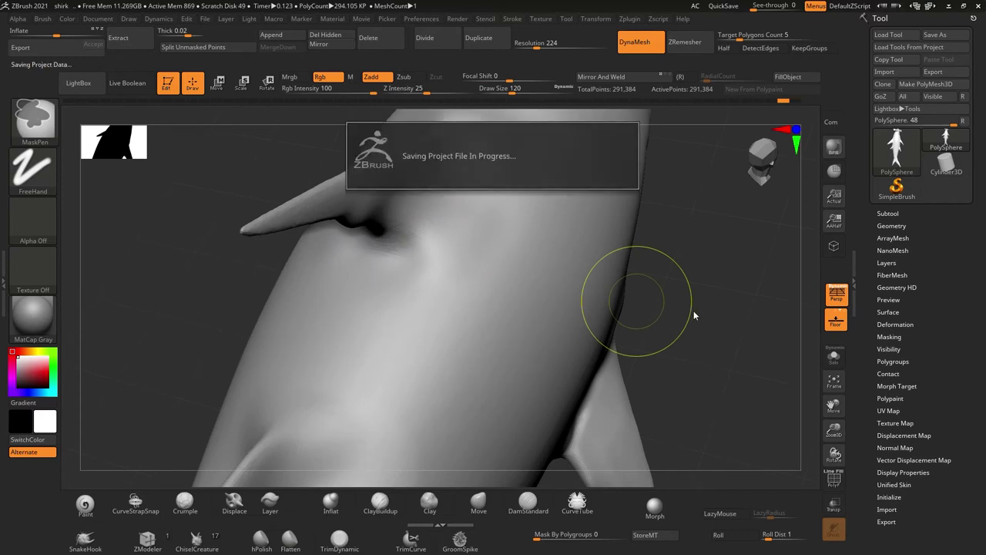
pyautogui.keyDown('alt'); pyautogui.moveTo(604, 228); pyautogui.dragTo(700, 223); pyautogui.keyUp('alt')
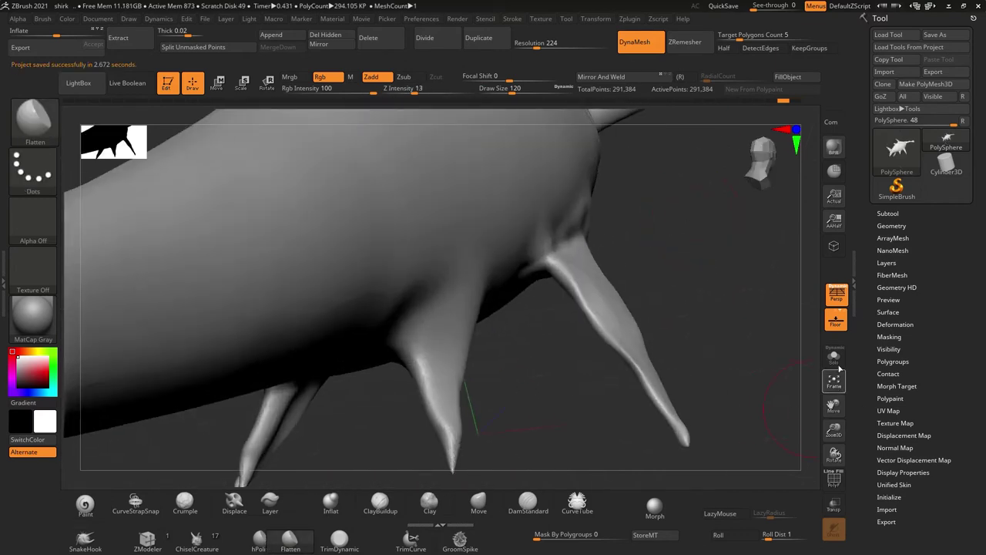
pyautogui.moveTo(839, 370)
pyautogui.mouseDown()
pyautogui.moveTo(374, 275)
pyautogui.moveTo(722, 409)
pyautogui.moveTo(689, 378)
pyautogui.moveTo(665, 387)
pyautogui.mouseUp()
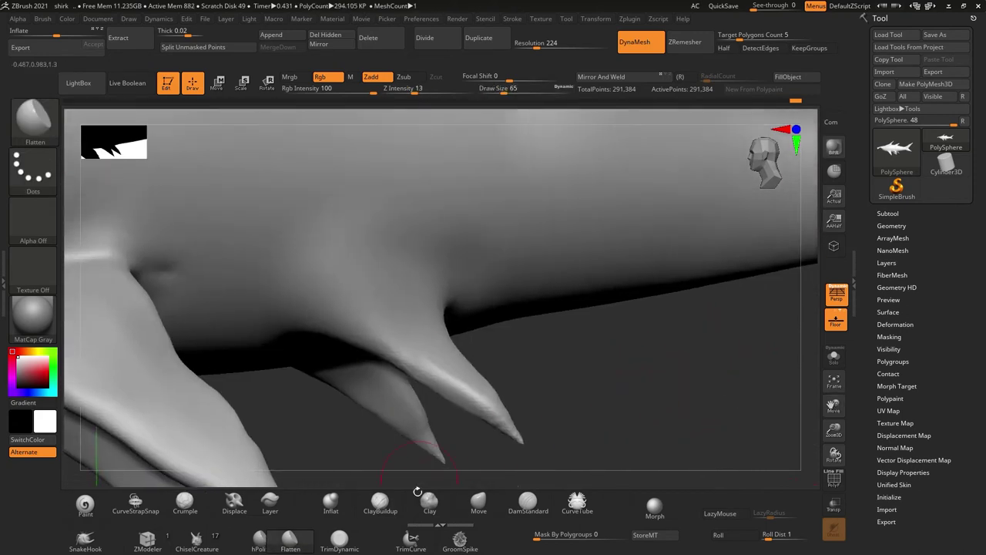
pyautogui.press('b')
pyautogui.press('d')
pyautogui.press('s')
pyautogui.moveTo(353, 299); pyautogui.dragTo(450, 293)
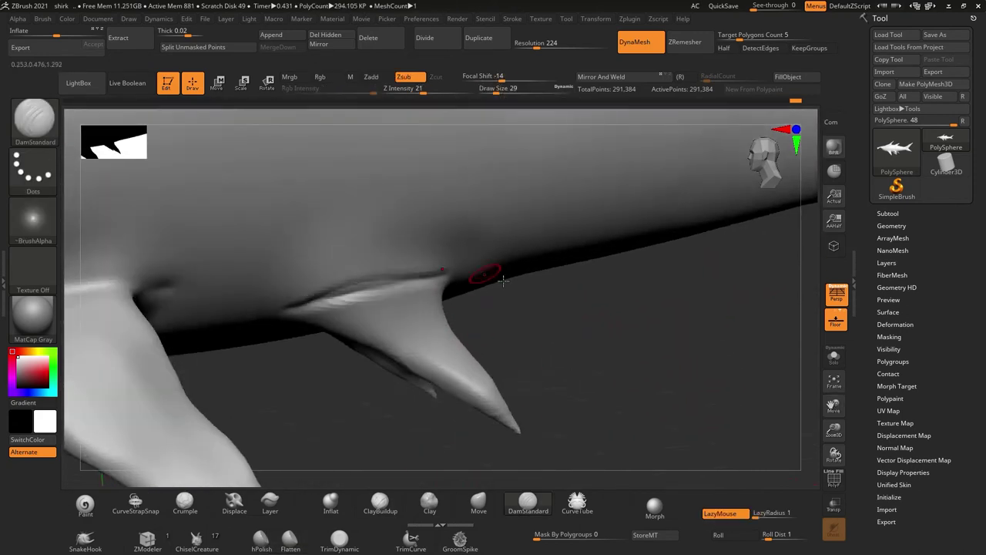
# Polish a lower fin's surface smooth with hPolish
pyautogui.press('b')
pyautogui.press('h')
pyautogui.press('p')
pyautogui.moveTo(632, 385); pyautogui.dragTo(433, 356)
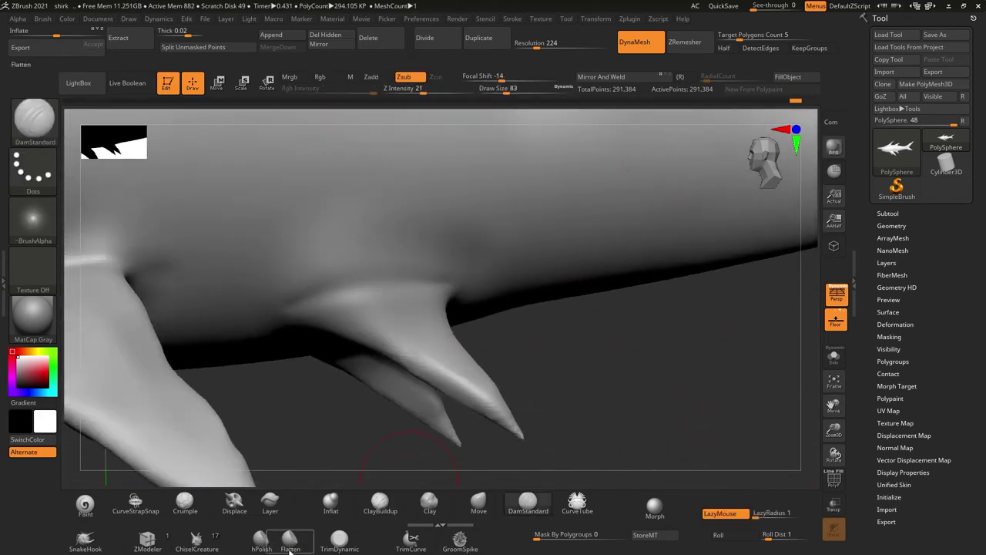
pyautogui.moveTo(504, 411); pyautogui.dragTo(367, 366)
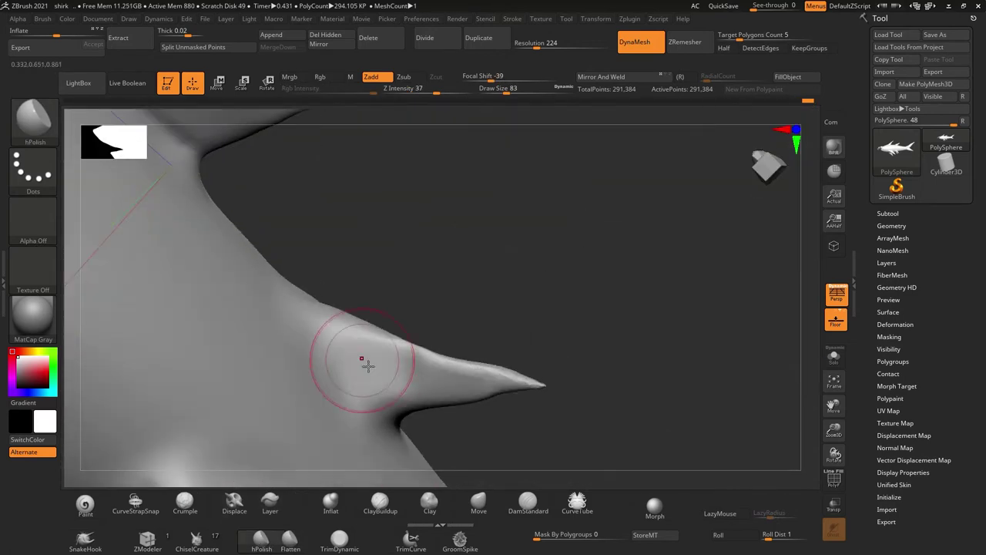
pyautogui.moveTo(337, 337)
pyautogui.mouseDown()
pyautogui.moveTo(451, 375)
pyautogui.moveTo(543, 328)
pyautogui.moveTo(399, 406)
pyautogui.mouseUp()
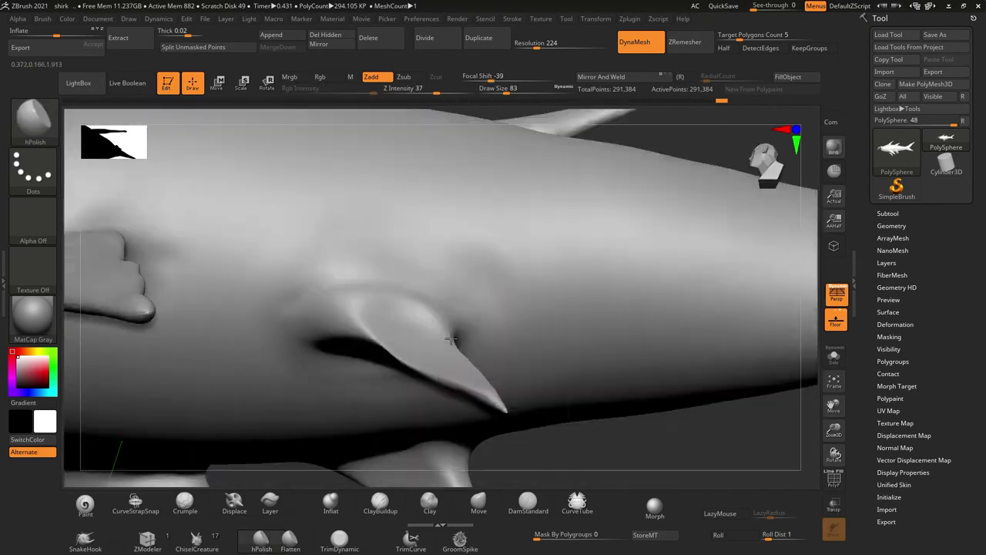
# Refine the fin with ClayBuildup and Inflat, carving grooves then smoothing the marks
pyautogui.press('b')
pyautogui.press('c')
pyautogui.press('b')
pyautogui.moveTo(407, 342); pyautogui.dragTo(656, 308)
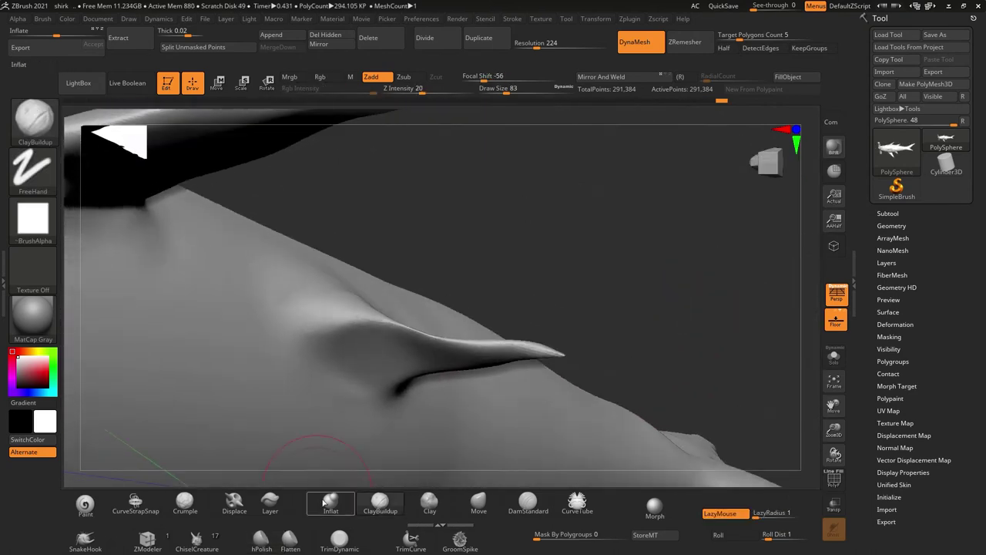
pyautogui.click(330, 505)
pyautogui.moveTo(544, 432); pyautogui.dragTo(539, 499)
pyautogui.press('b')
pyautogui.press('c')
pyautogui.press('b')
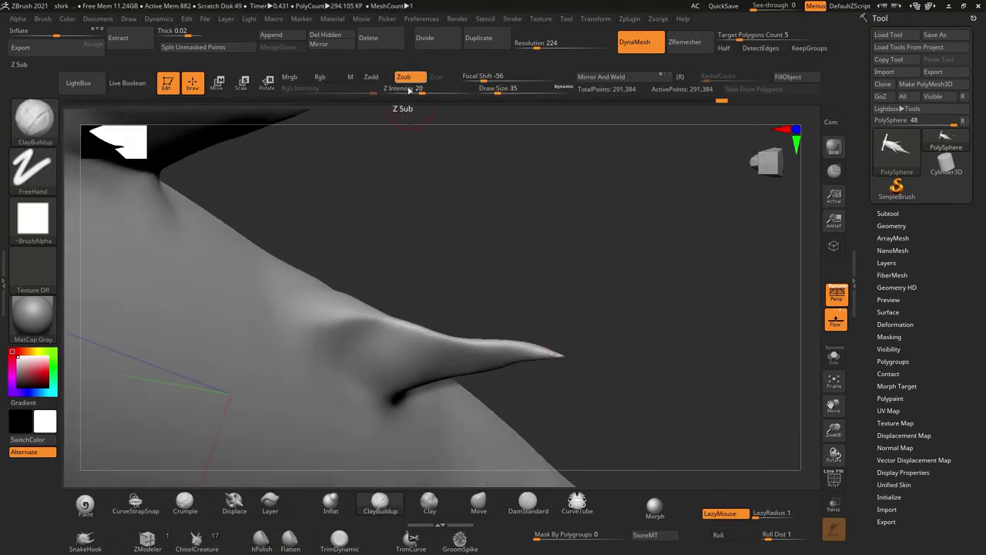
pyautogui.keyDown('alt'); pyautogui.moveTo(332, 310); pyautogui.dragTo(389, 378); pyautogui.keyUp('alt')
pyautogui.moveTo(469, 253); pyautogui.dragTo(712, 294)
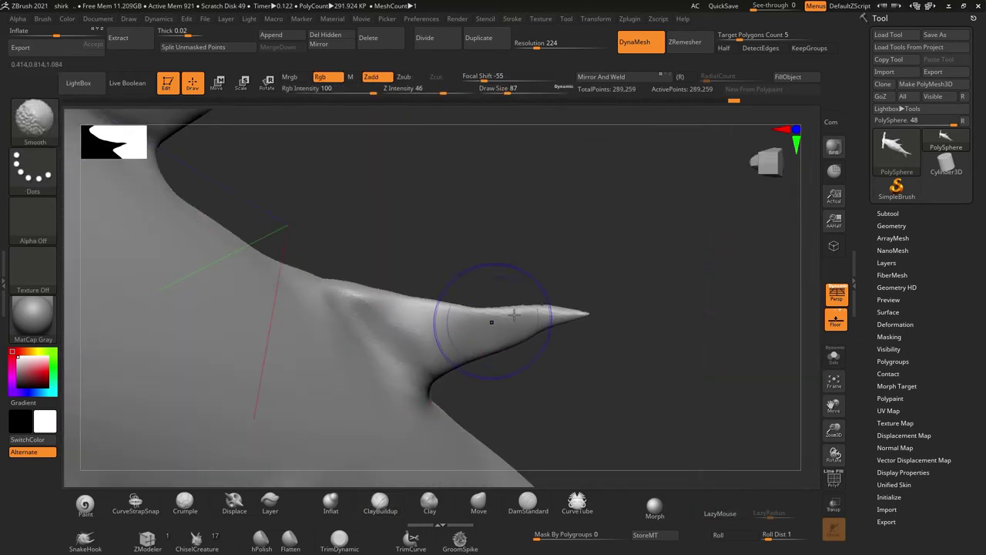
pyautogui.moveTo(429, 319)
pyautogui.keyDown('alt'); pyautogui.mouseDown()
pyautogui.moveTo(418, 297)
pyautogui.moveTo(182, 415)
pyautogui.moveTo(454, 355)
pyautogui.mouseUp(); pyautogui.keyUp('alt')
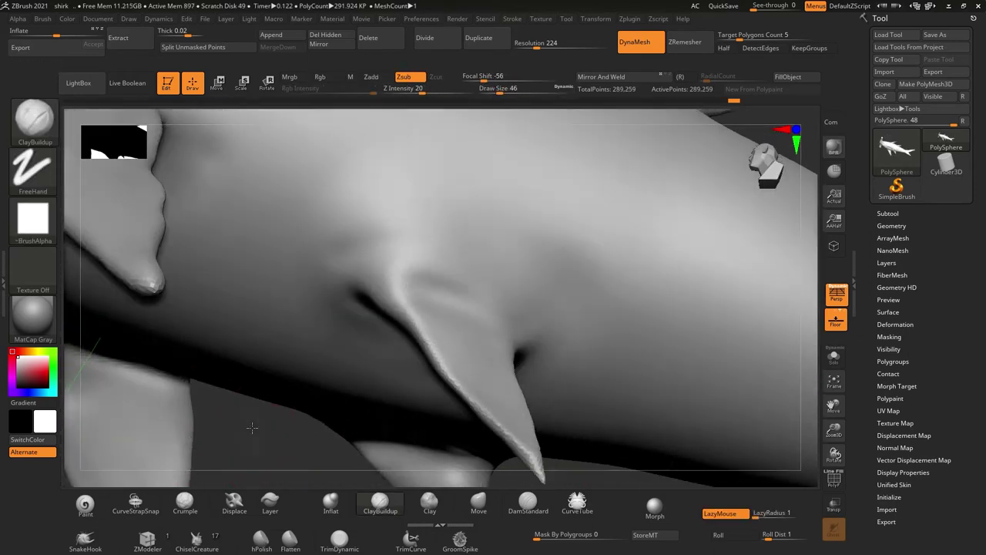
# Switch to a smaller DamStandard and orbit around the fin toward the dorsal fin
pyautogui.press('b')
pyautogui.press('d')
pyautogui.press('s')
pyautogui.moveTo(393, 325); pyautogui.dragTo(444, 257)
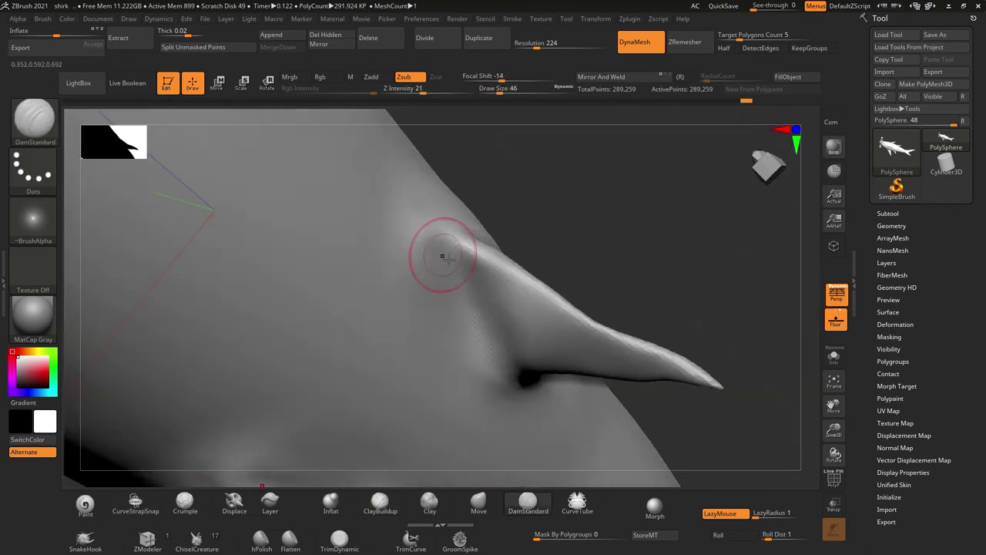
pyautogui.moveTo(497, 359); pyautogui.dragTo(641, 244)
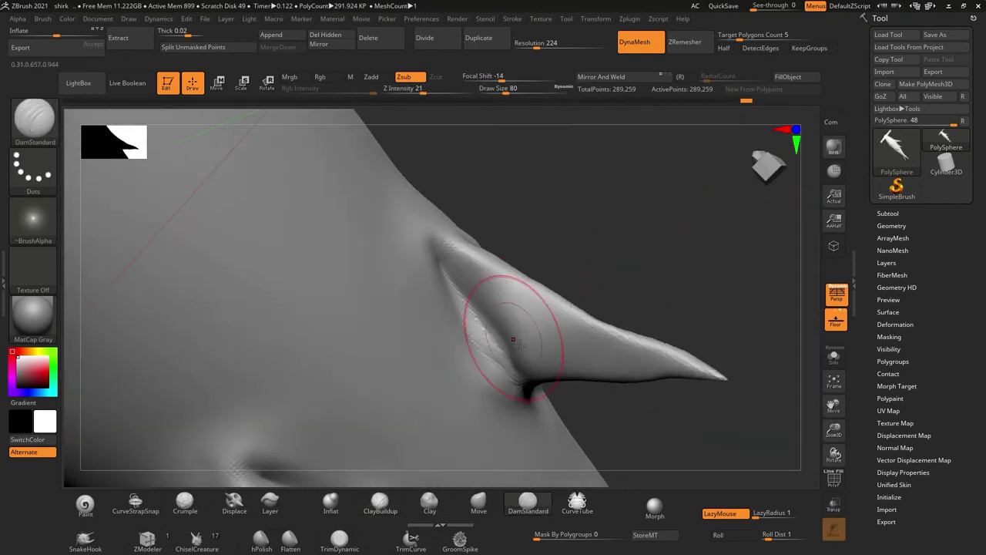
pyautogui.moveTo(512, 339); pyautogui.dragTo(652, 221)
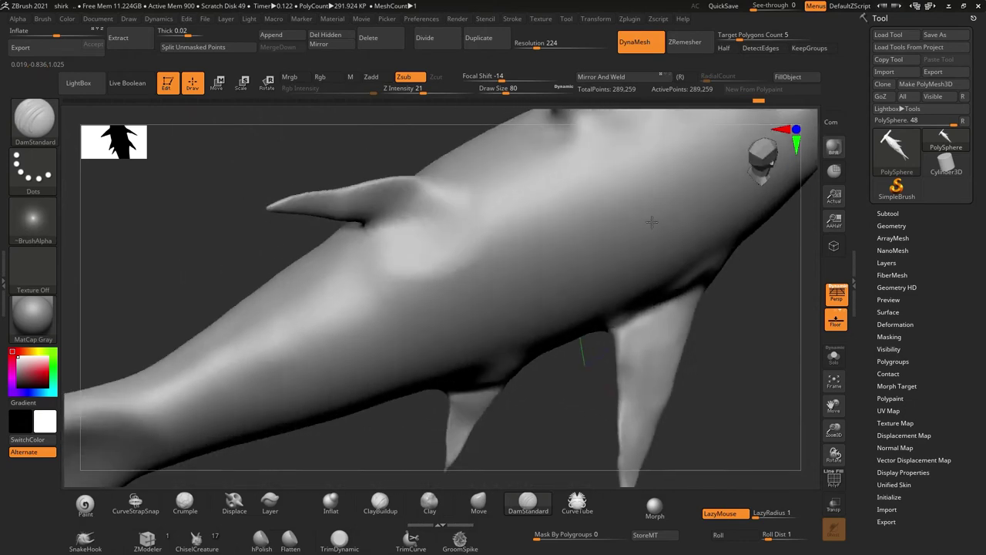
pyautogui.moveTo(418, 385)
pyautogui.mouseDown()
pyautogui.moveTo(462, 446)
pyautogui.moveTo(409, 521)
pyautogui.moveTo(343, 537)
pyautogui.mouseUp()
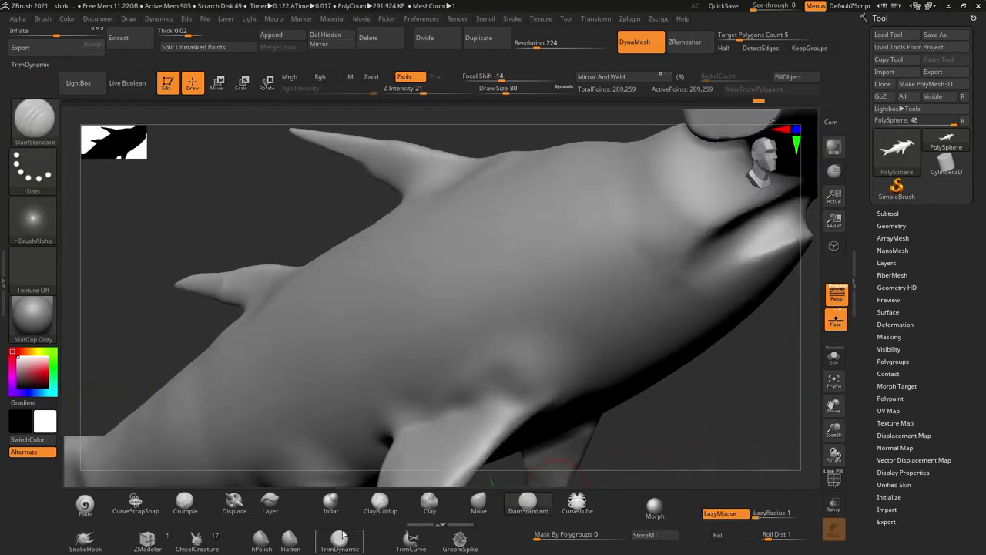
# Zoom to the dorsal fin and smooth the bump at its base with Displace
pyautogui.click(289, 537)
pyautogui.moveTo(399, 434); pyautogui.dragTo(312, 402)
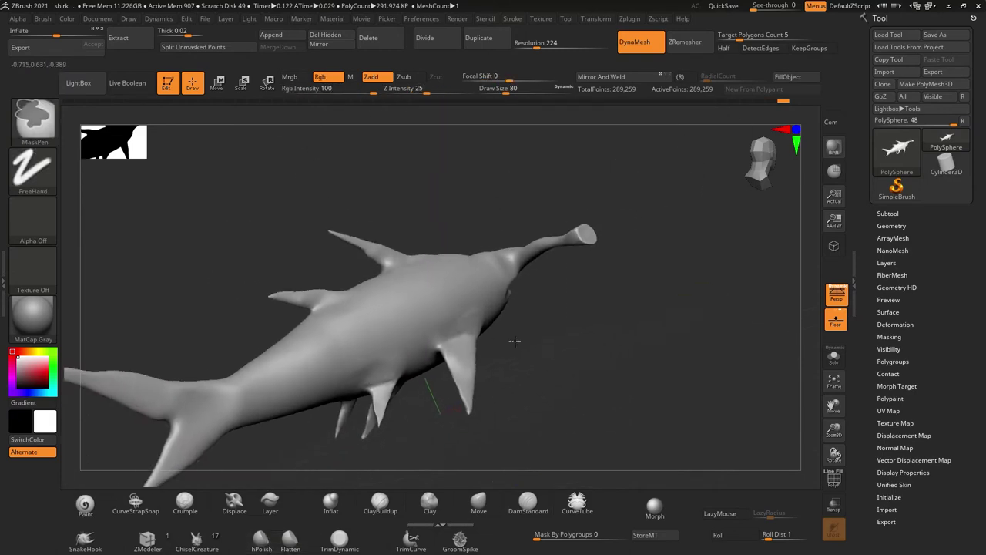
pyautogui.moveTo(201, 411); pyautogui.dragTo(540, 347)
pyautogui.moveTo(833, 429); pyautogui.dragTo(851, 422)
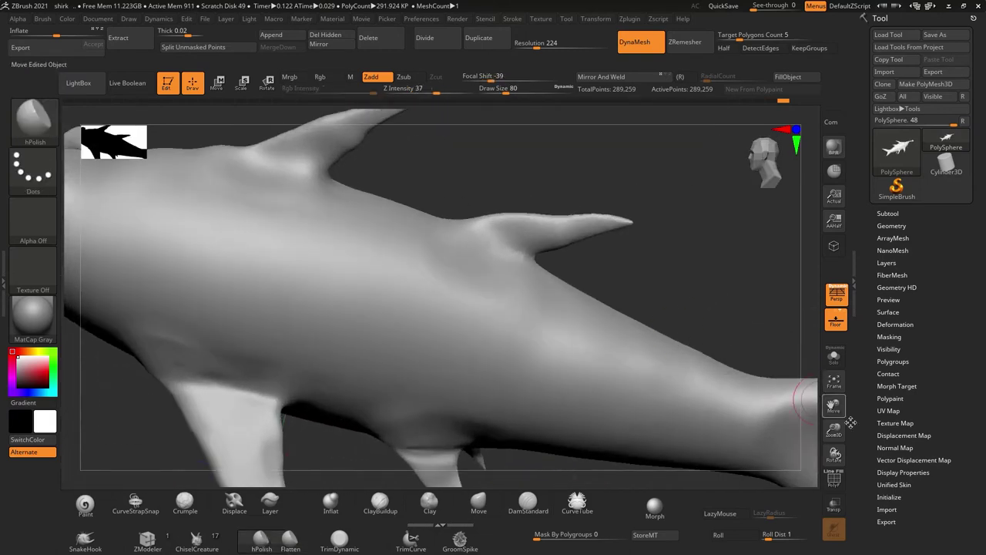
pyautogui.moveTo(834, 454); pyautogui.dragTo(566, 476)
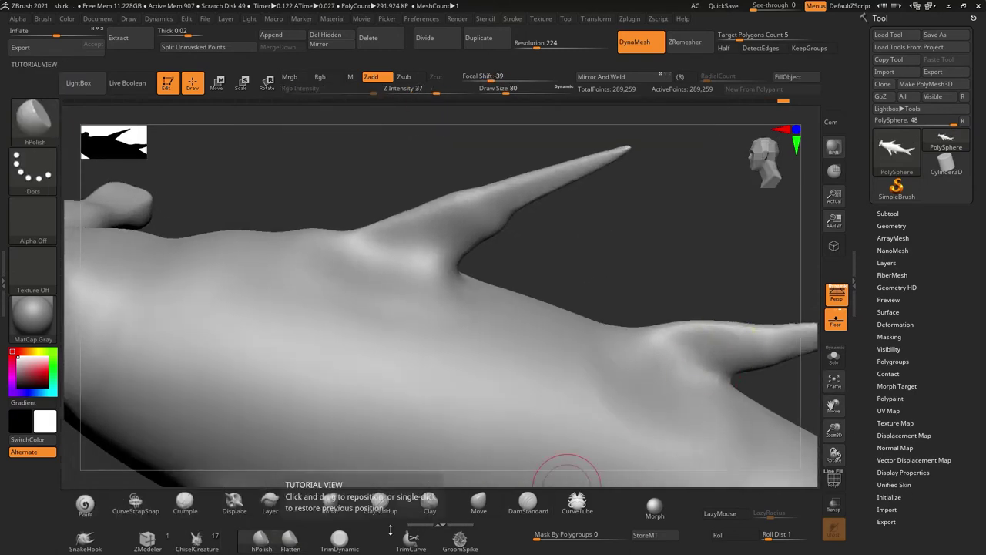
pyautogui.click(33, 119)
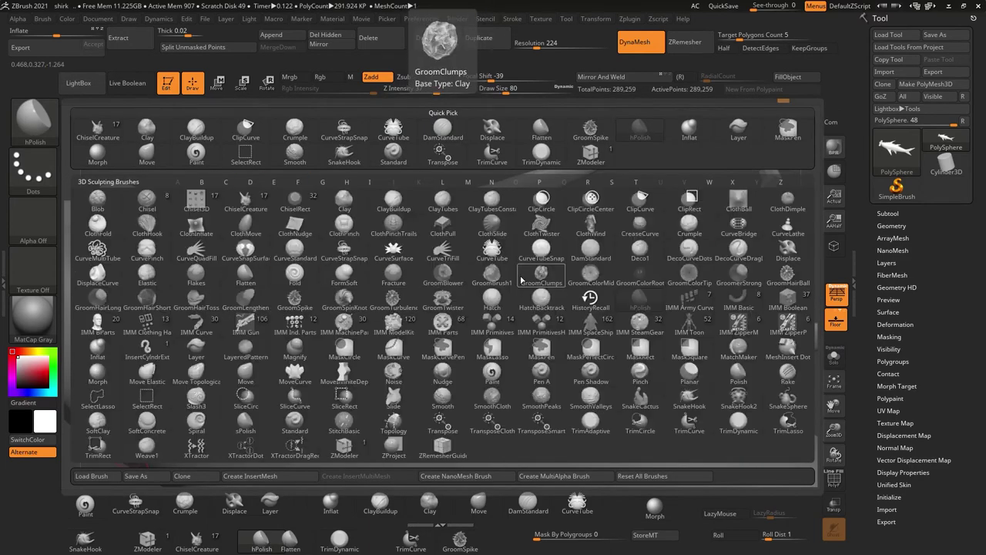
pyautogui.click(492, 129)
pyautogui.keyDown('shift'); pyautogui.moveTo(398, 284); pyautogui.dragTo(366, 289); pyautogui.keyUp('shift')
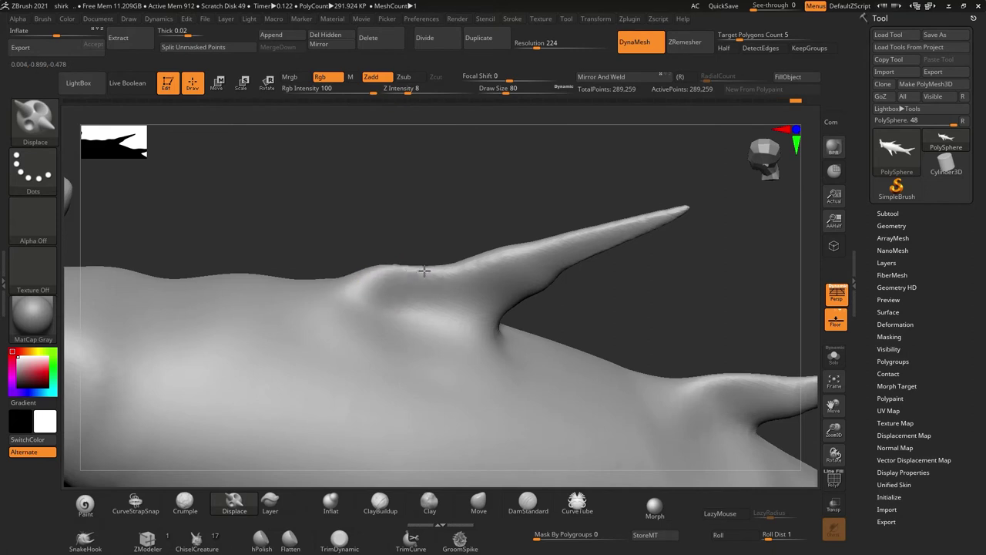
# Orbit around the dorsal fin and select the hPolish brush
pyautogui.moveTo(660, 210)
pyautogui.mouseDown()
pyautogui.moveTo(571, 188)
pyautogui.moveTo(344, 271)
pyautogui.mouseUp()
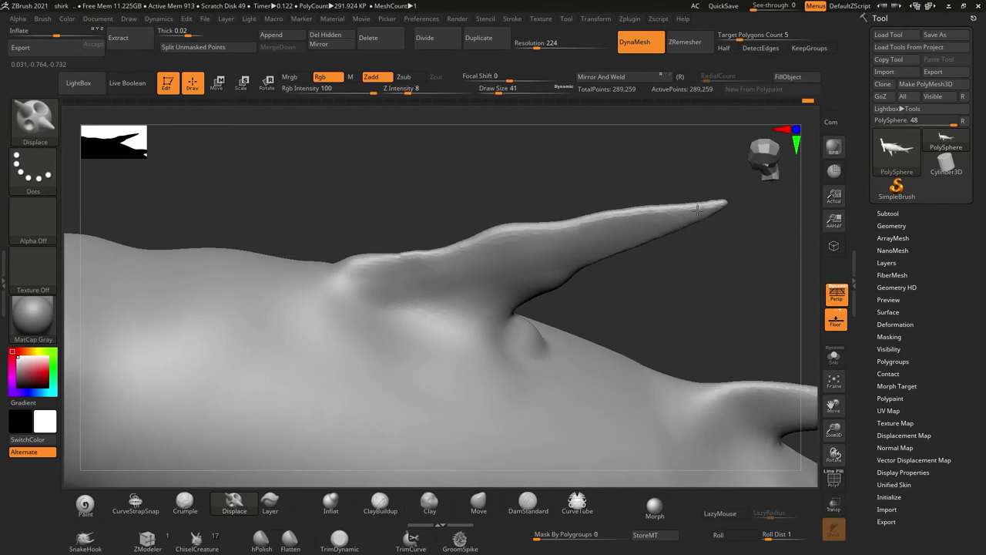
pyautogui.moveTo(697, 209)
pyautogui.mouseDown()
pyautogui.moveTo(716, 282)
pyautogui.moveTo(700, 303)
pyautogui.moveTo(322, 227)
pyautogui.moveTo(429, 285)
pyautogui.moveTo(425, 303)
pyautogui.moveTo(583, 308)
pyautogui.moveTo(451, 463)
pyautogui.mouseUp()
pyautogui.press('b')
pyautogui.press('h')
pyautogui.press('p')
# Switch to Flatten and cut the fin's top edge straight with a ClipCurve
pyautogui.press('b')
pyautogui.press('f')
pyautogui.press('l')
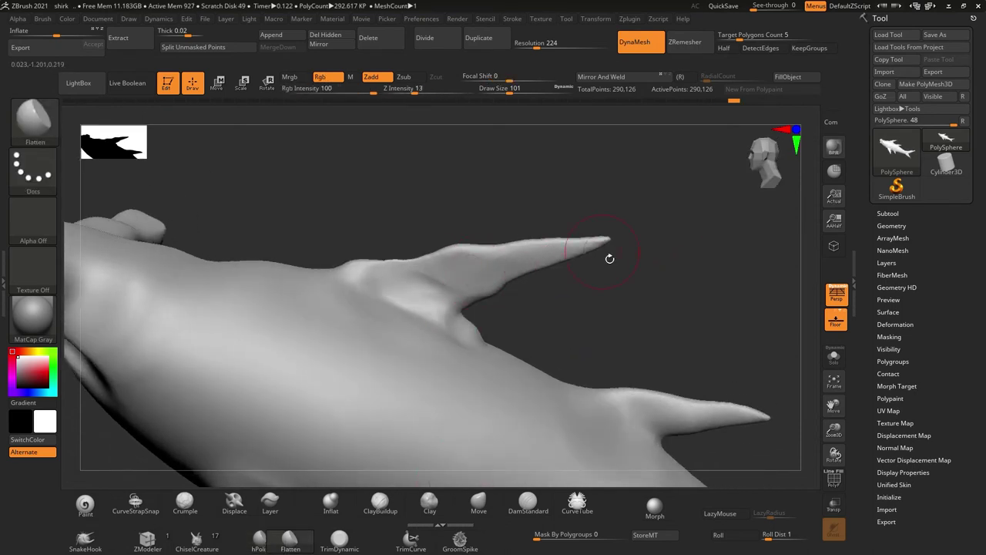
pyautogui.keyDown('ctrl'); pyautogui.keyDown('shift'); pyautogui.moveTo(286, 224); pyautogui.dragTo(346, 271); pyautogui.keyUp('shift'); pyautogui.keyUp('ctrl')
pyautogui.keyDown('ctrl'); pyautogui.keyDown('shift'); pyautogui.moveTo(587, 247); pyautogui.dragTo(607, 242); pyautogui.keyUp('shift'); pyautogui.keyUp('ctrl')
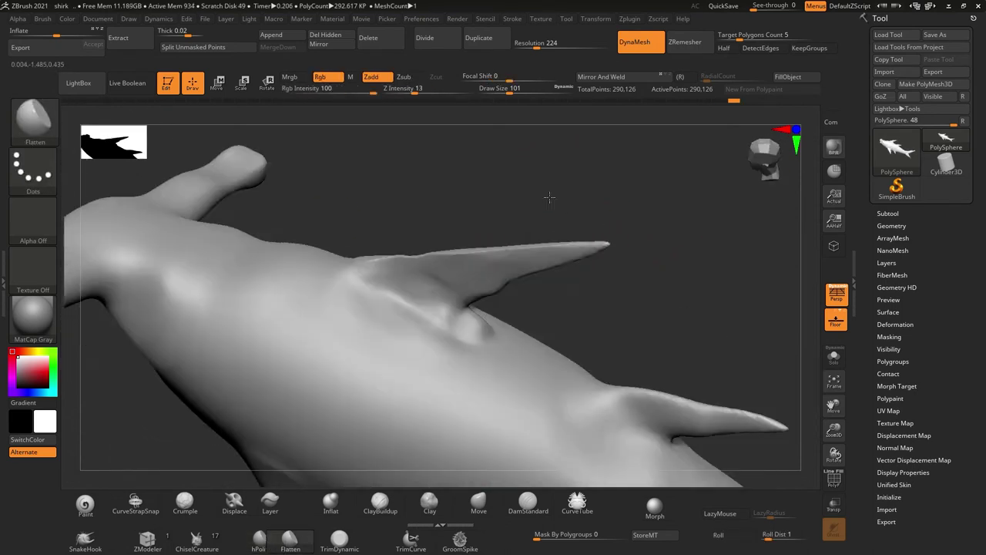
pyautogui.moveTo(632, 323); pyautogui.dragTo(678, 277)
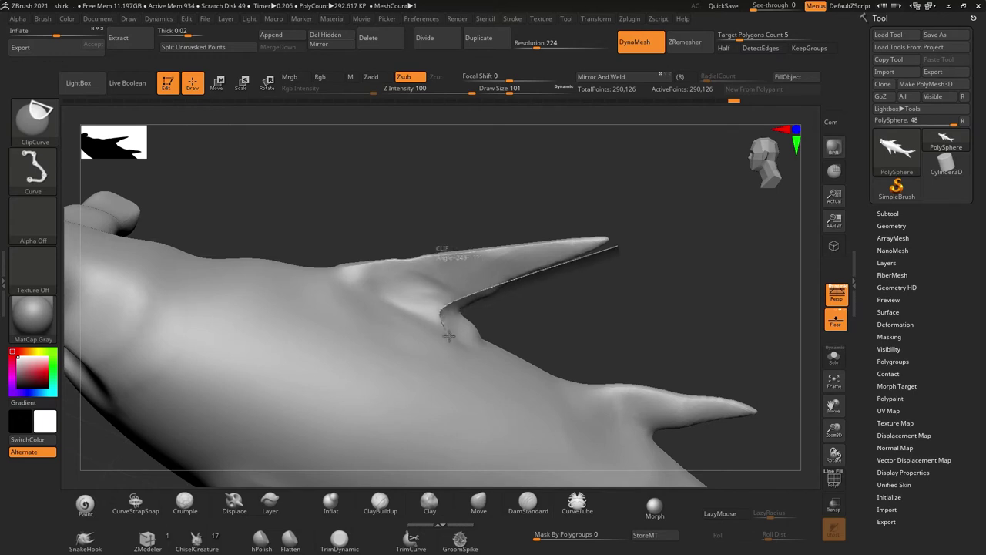
# Sharpen the dorsal fin's edge, then reshape it with the Move and TrimDynamic brushes
pyautogui.moveTo(526, 356)
pyautogui.keyDown('ctrl'); pyautogui.keyDown('shift'); pyautogui.mouseDown()
pyautogui.moveTo(687, 297)
pyautogui.moveTo(633, 222)
pyautogui.mouseUp(); pyautogui.keyUp('shift'); pyautogui.keyUp('ctrl')
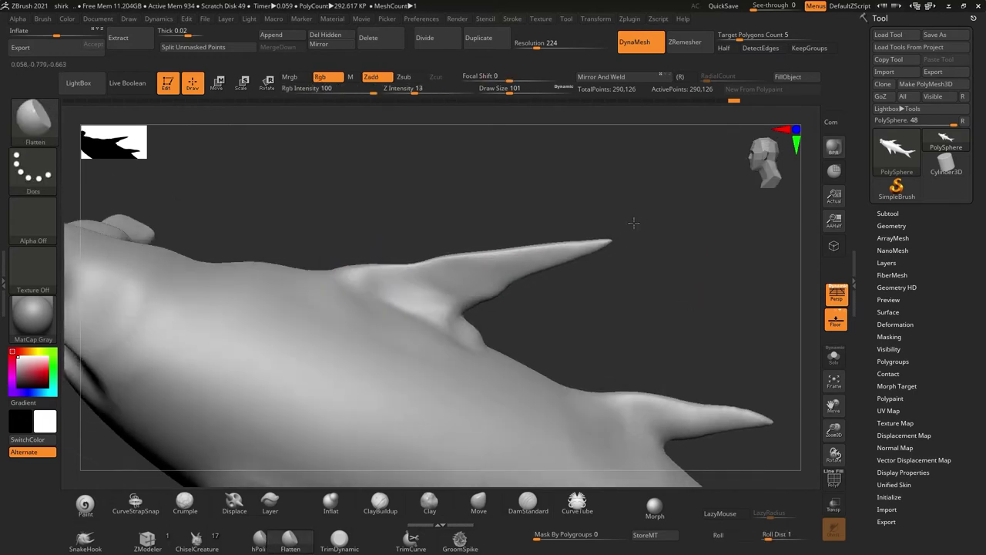
pyautogui.click(478, 503)
pyautogui.moveTo(570, 308); pyautogui.dragTo(670, 344)
pyautogui.moveTo(558, 316); pyautogui.dragTo(429, 463)
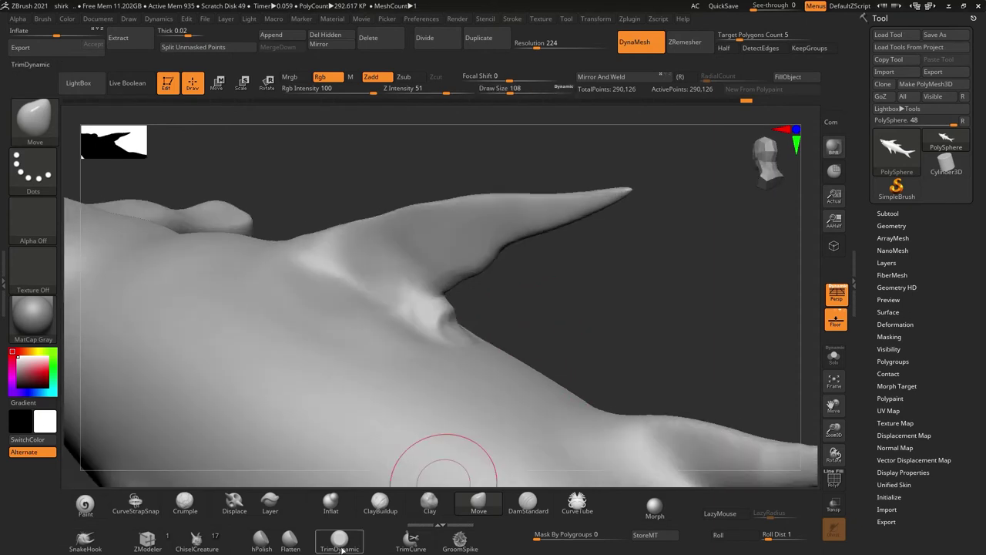
pyautogui.click(340, 538)
pyautogui.moveTo(431, 323)
pyautogui.mouseDown()
pyautogui.moveTo(473, 275)
pyautogui.moveTo(629, 233)
pyautogui.moveTo(685, 311)
pyautogui.moveTo(455, 153)
pyautogui.moveTo(510, 287)
pyautogui.mouseUp()
# Carve the crease along the dorsal fin base with DamStandard, checking it from several angles
pyautogui.press('b')
pyautogui.press('d')
pyautogui.press('s')
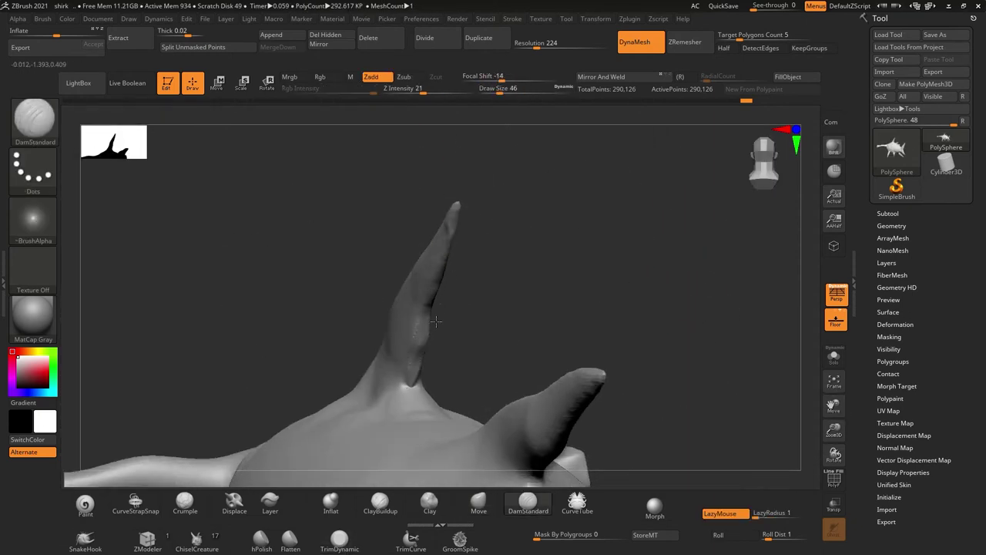
pyautogui.moveTo(456, 244); pyautogui.dragTo(213, 304)
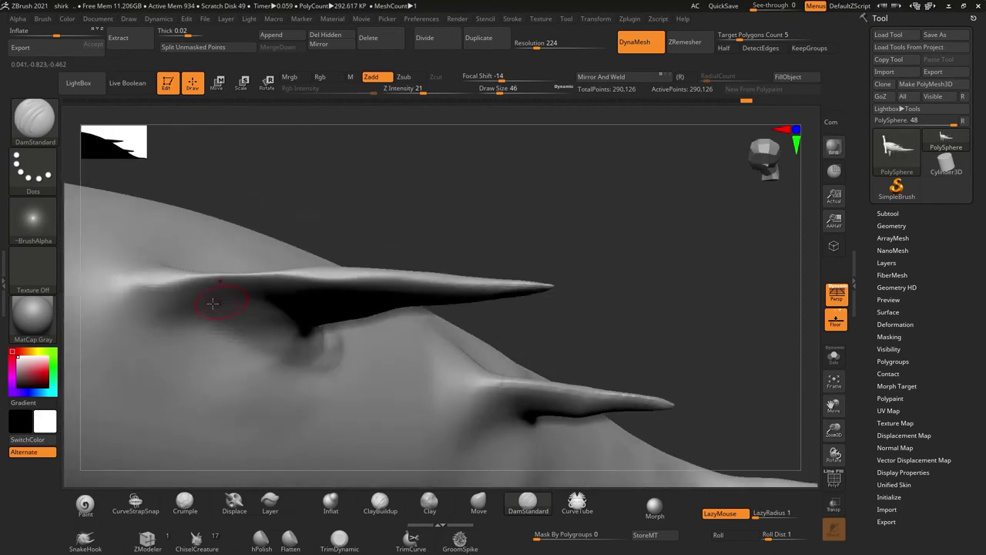
pyautogui.moveTo(587, 287); pyautogui.dragTo(654, 288)
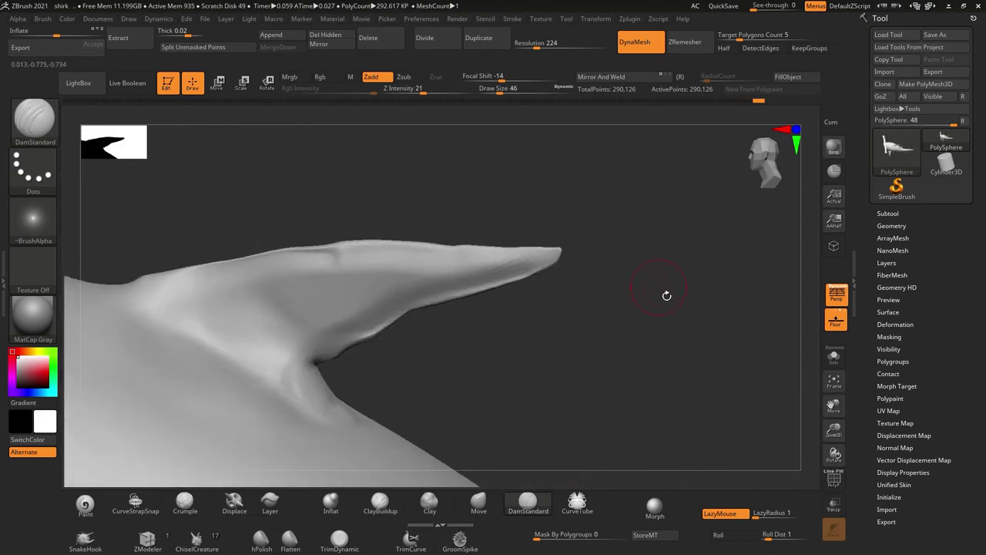
pyautogui.moveTo(570, 270); pyautogui.dragTo(783, 429)
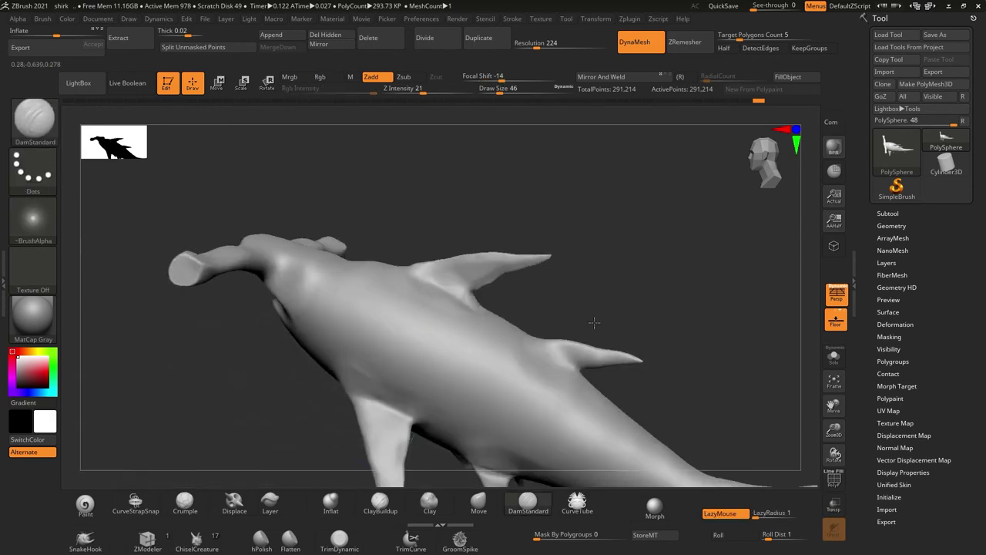
pyautogui.moveTo(687, 326); pyautogui.dragTo(486, 381)
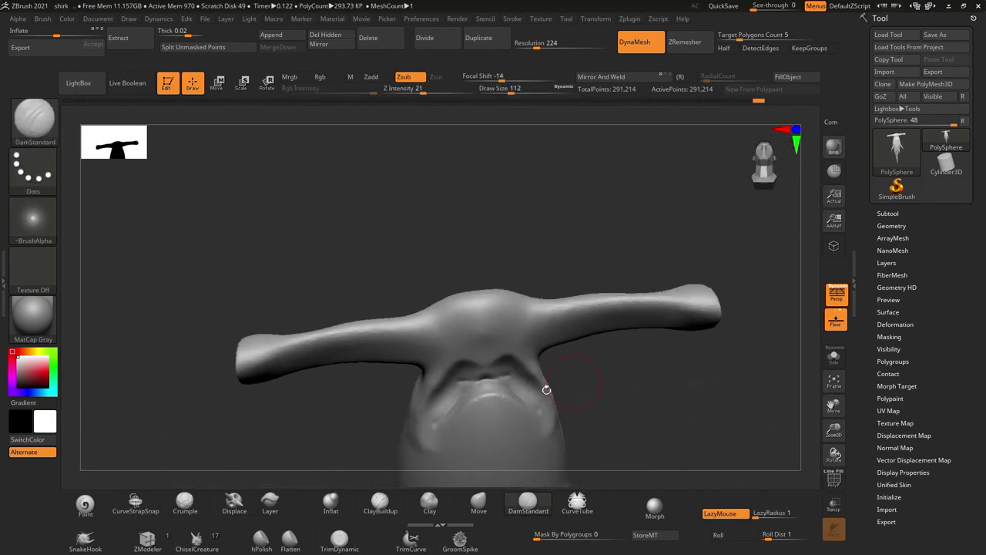
# Build up clay near the mouth and carve the mouth opening under the hammerhead
pyautogui.moveTo(489, 373)
pyautogui.mouseDown()
pyautogui.moveTo(698, 393)
pyautogui.moveTo(391, 441)
pyautogui.mouseUp()
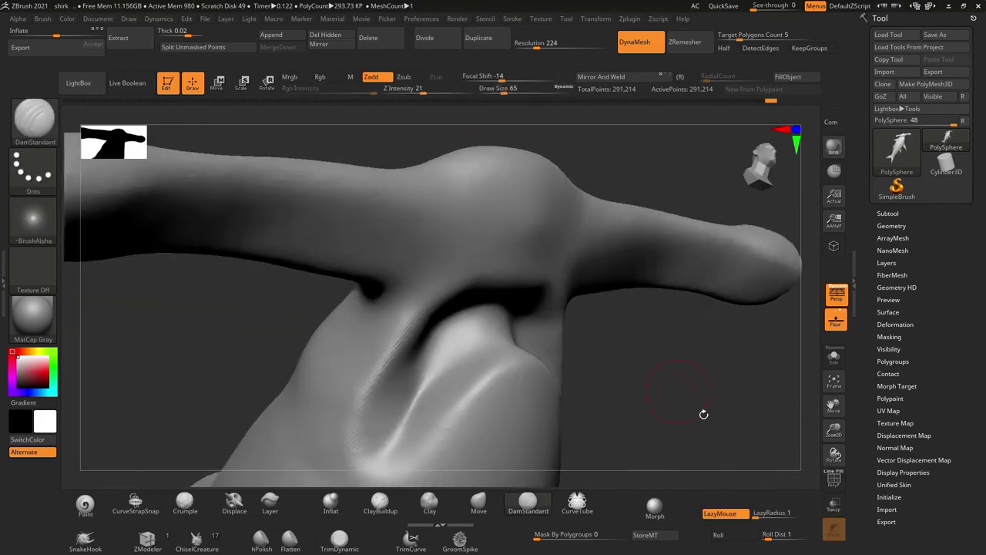
pyautogui.moveTo(480, 372)
pyautogui.mouseDown()
pyautogui.moveTo(416, 362)
pyautogui.moveTo(431, 367)
pyautogui.mouseUp()
pyautogui.press('b')
pyautogui.press('c')
pyautogui.press('b')
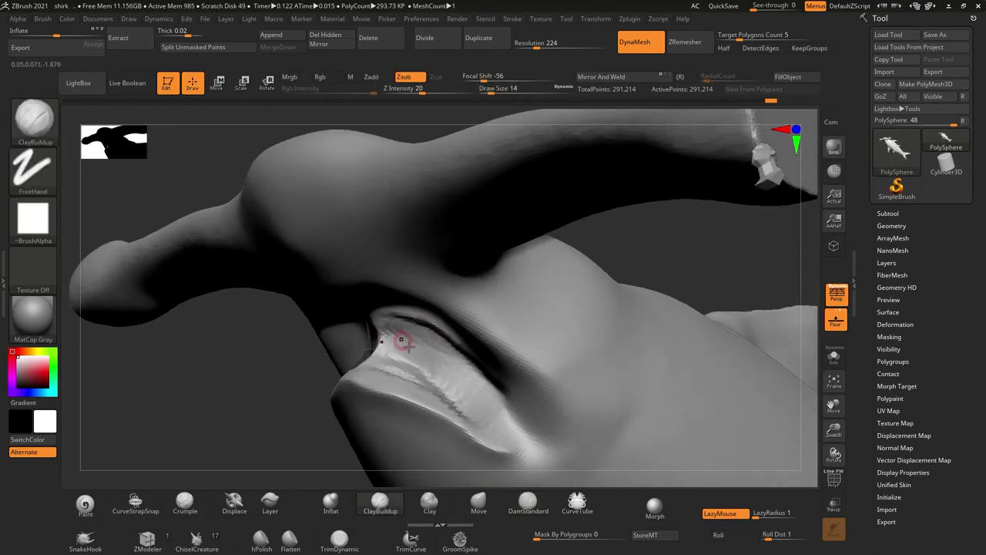
pyautogui.moveTo(439, 404); pyautogui.dragTo(385, 410)
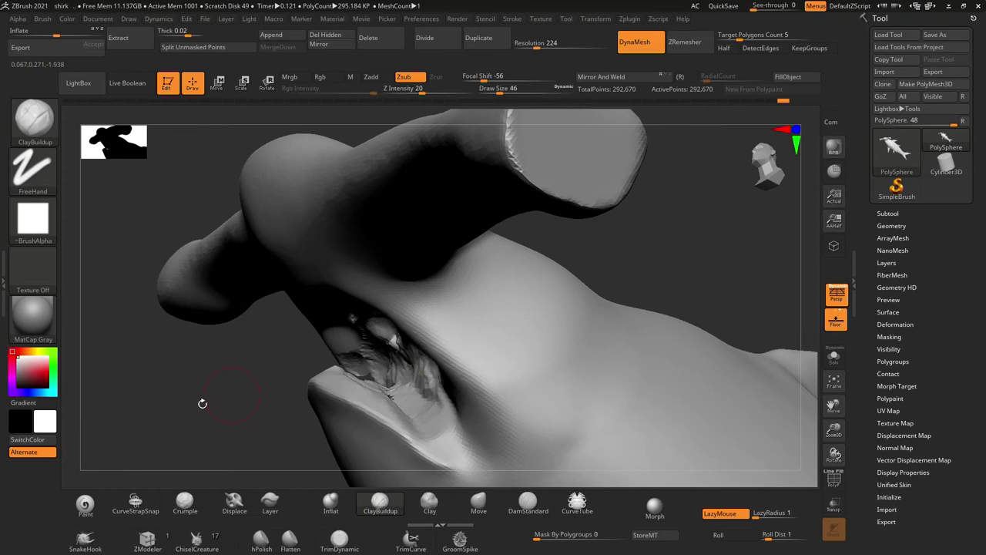
# Smooth the rough detail around the mouth and select the TrimDynamic brush
pyautogui.moveTo(202, 403); pyautogui.dragTo(693, 362)
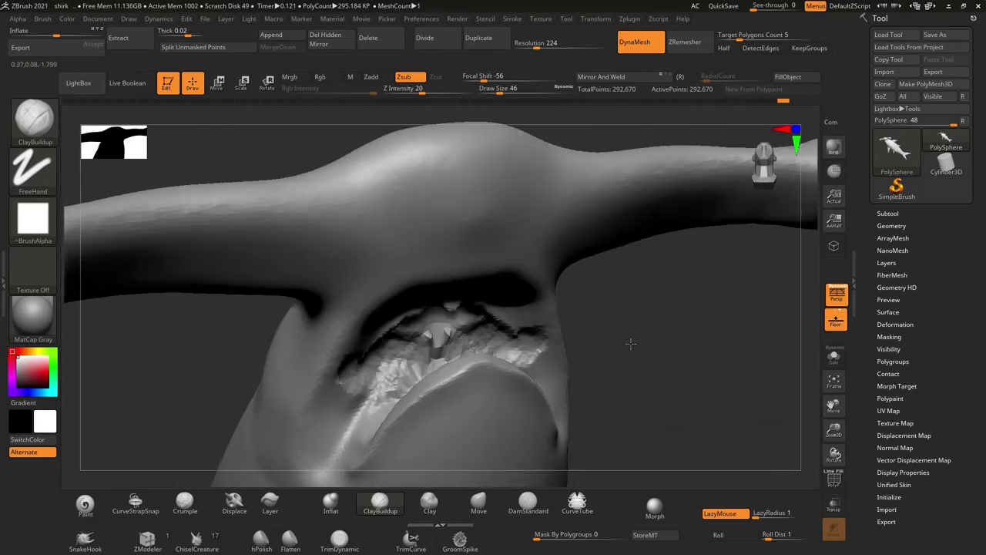
pyautogui.moveTo(532, 346)
pyautogui.keyDown('shift'); pyautogui.mouseDown()
pyautogui.moveTo(439, 303)
pyautogui.moveTo(695, 345)
pyautogui.moveTo(728, 393)
pyautogui.moveTo(649, 318)
pyautogui.moveTo(638, 324)
pyautogui.moveTo(687, 332)
pyautogui.mouseUp(); pyautogui.keyUp('shift')
pyautogui.press('b')
pyautogui.press('t')
pyautogui.press('d')
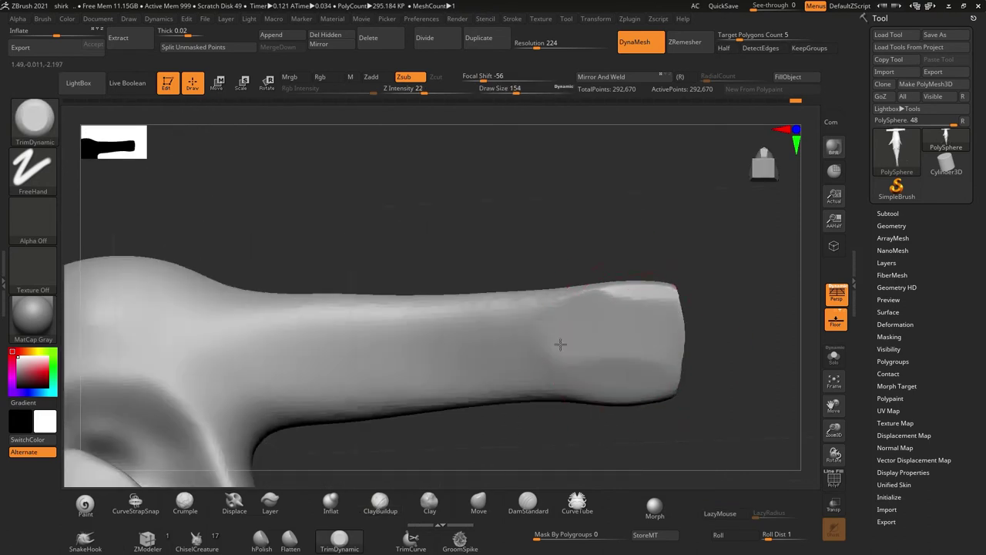
# Flatten and smooth the horn tip with TrimDynamic, then save the project
pyautogui.moveTo(560, 344)
pyautogui.mouseDown()
pyautogui.moveTo(663, 349)
pyautogui.moveTo(370, 223)
pyautogui.mouseUp()
pyautogui.keyDown('shift'); pyautogui.moveTo(540, 259); pyautogui.dragTo(655, 285); pyautogui.keyUp('shift')
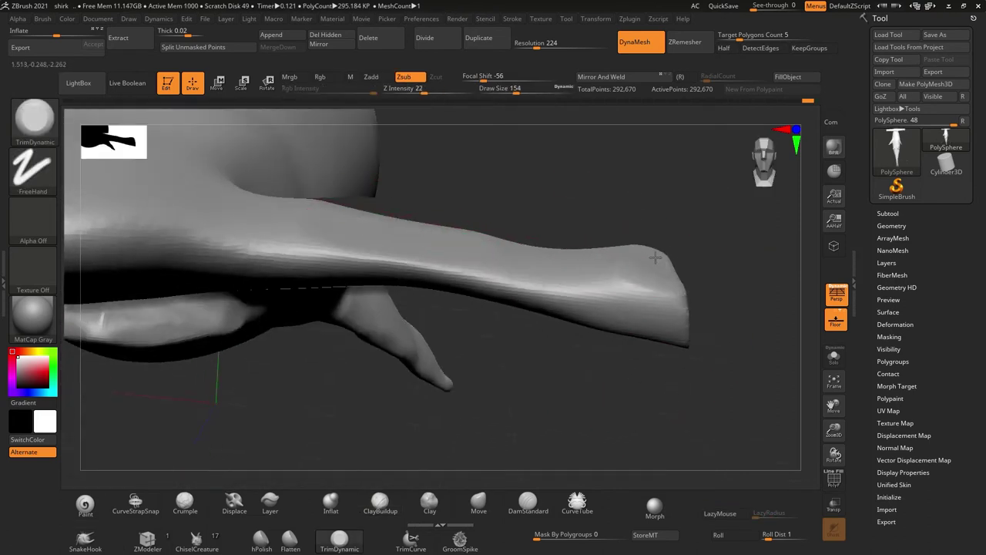
pyautogui.moveTo(770, 308); pyautogui.dragTo(801, 362)
pyautogui.moveTo(844, 412); pyautogui.dragTo(480, 274)
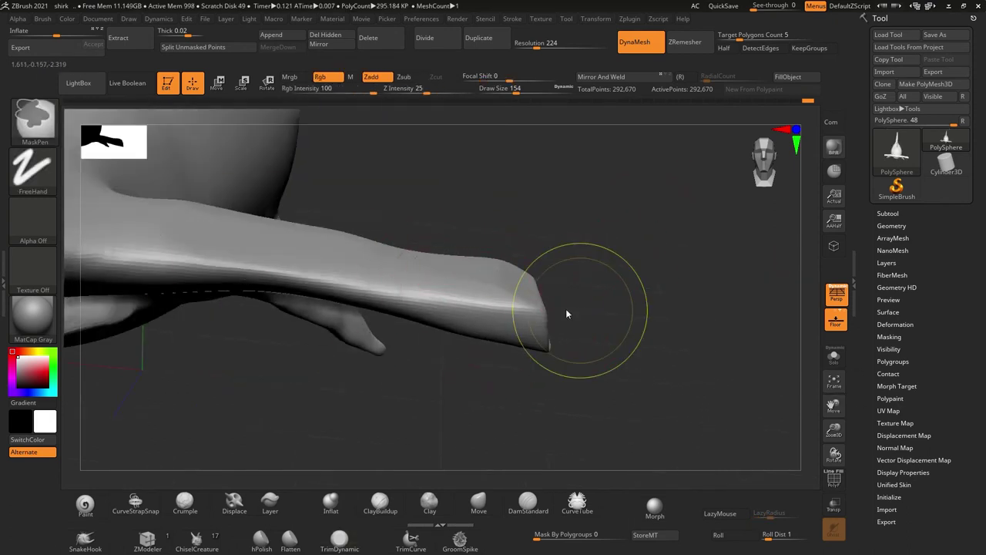
pyautogui.hotkey('ctrl', 's')
# Scale the appended sphere subtool to about 0.22 and move it onto the side of the head
pyautogui.moveTo(635, 345); pyautogui.dragTo(462, 331)
pyautogui.click(888, 213)
pyautogui.click(903, 273)
pyautogui.press('w')
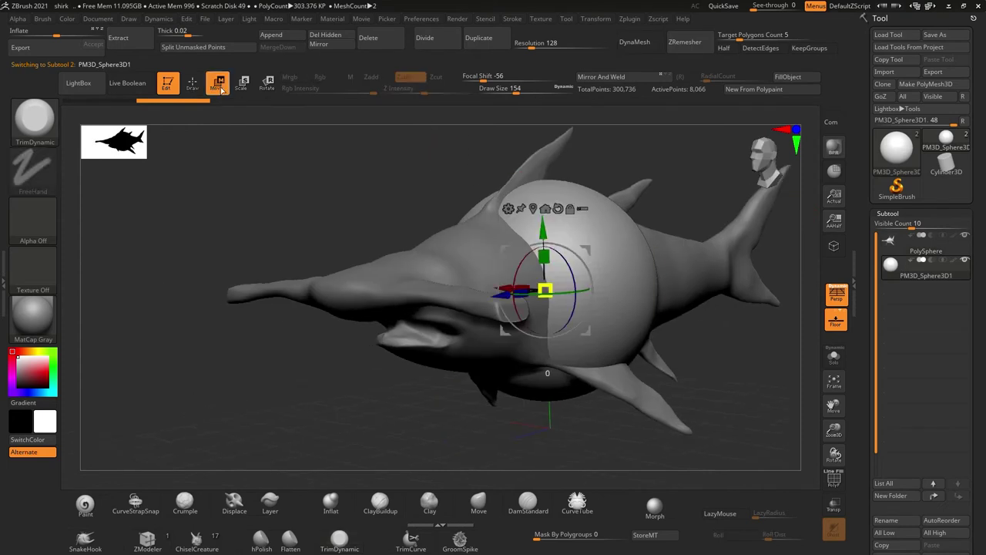
pyautogui.moveTo(616, 347); pyautogui.dragTo(462, 324)
pyautogui.moveTo(392, 309)
pyautogui.mouseDown()
pyautogui.moveTo(305, 295)
pyautogui.moveTo(508, 316)
pyautogui.moveTo(467, 316)
pyautogui.mouseUp()
pyautogui.moveTo(616, 347)
pyautogui.mouseDown()
pyautogui.moveTo(470, 308)
pyautogui.moveTo(500, 324)
pyautogui.moveTo(476, 327)
pyautogui.moveTo(590, 286)
pyautogui.moveTo(720, 271)
pyautogui.moveTo(375, 201)
pyautogui.moveTo(739, 391)
pyautogui.moveTo(684, 383)
pyautogui.mouseUp()
# Merge the sphere down into the shark body and reselect the TrimDynamic brush
pyautogui.press('Return')
pyautogui.press('b')
pyautogui.press('t')
pyautogui.press('d')
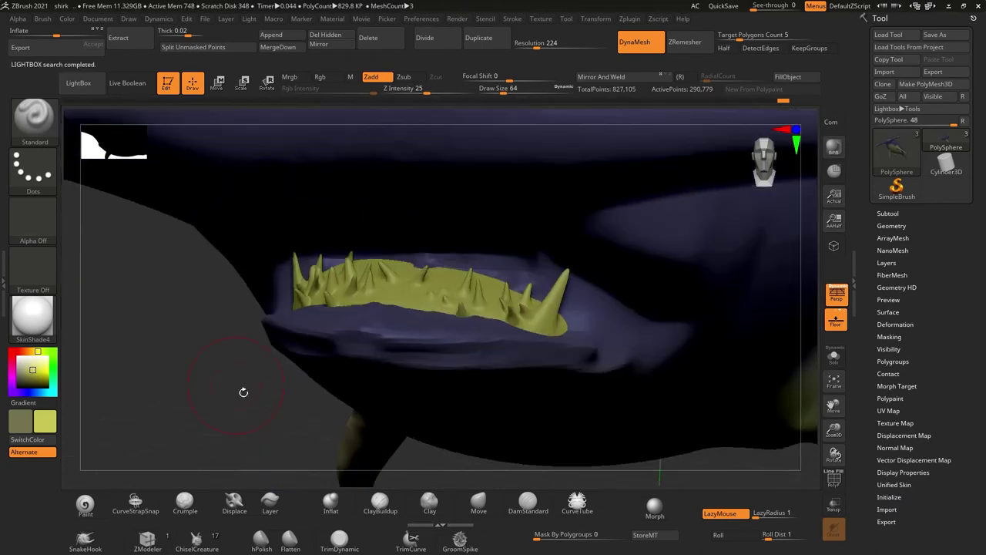
pyautogui.moveTo(242, 391)
pyautogui.mouseDown()
pyautogui.moveTo(804, 418)
pyautogui.moveTo(663, 262)
pyautogui.mouseUp()
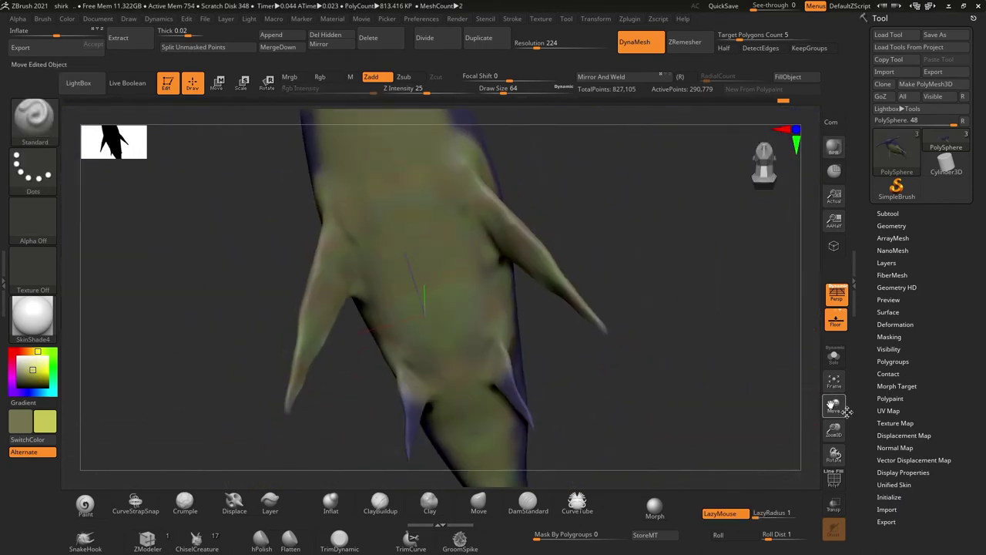
# With the Paint brush in Rgb mode, paint the belly, neck and hammerhead underside white
pyautogui.click(14, 353)
pyautogui.press('b')
pyautogui.press('p')
pyautogui.press('a')
pyautogui.moveTo(447, 385); pyautogui.dragTo(416, 262)
pyautogui.moveTo(401, 154)
pyautogui.mouseDown()
pyautogui.moveTo(459, 330)
pyautogui.moveTo(434, 223)
pyautogui.moveTo(473, 242)
pyautogui.mouseUp()
pyautogui.moveTo(639, 224)
pyautogui.mouseDown()
pyautogui.moveTo(622, 270)
pyautogui.moveTo(637, 225)
pyautogui.mouseUp()
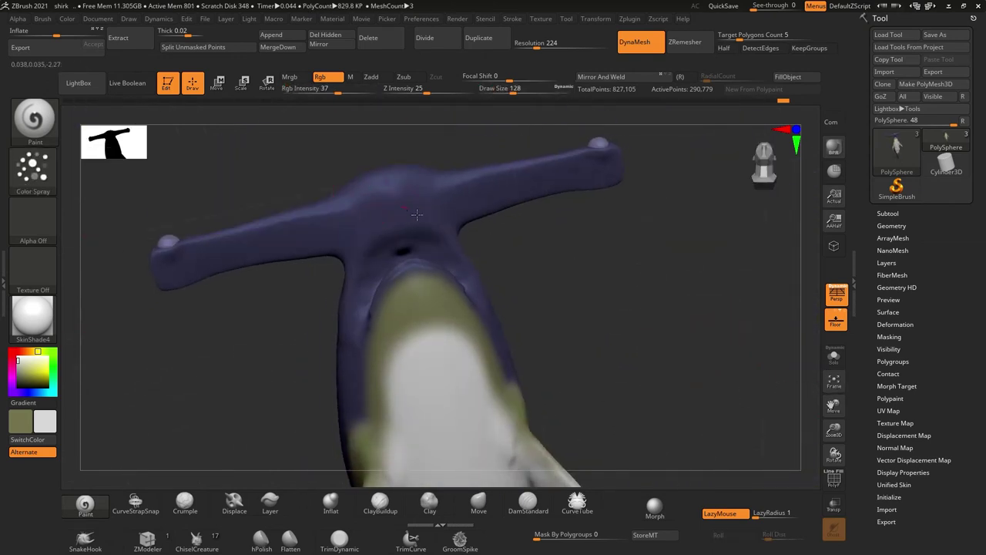
pyautogui.moveTo(493, 185)
pyautogui.mouseDown()
pyautogui.moveTo(309, 231)
pyautogui.moveTo(595, 171)
pyautogui.mouseUp()
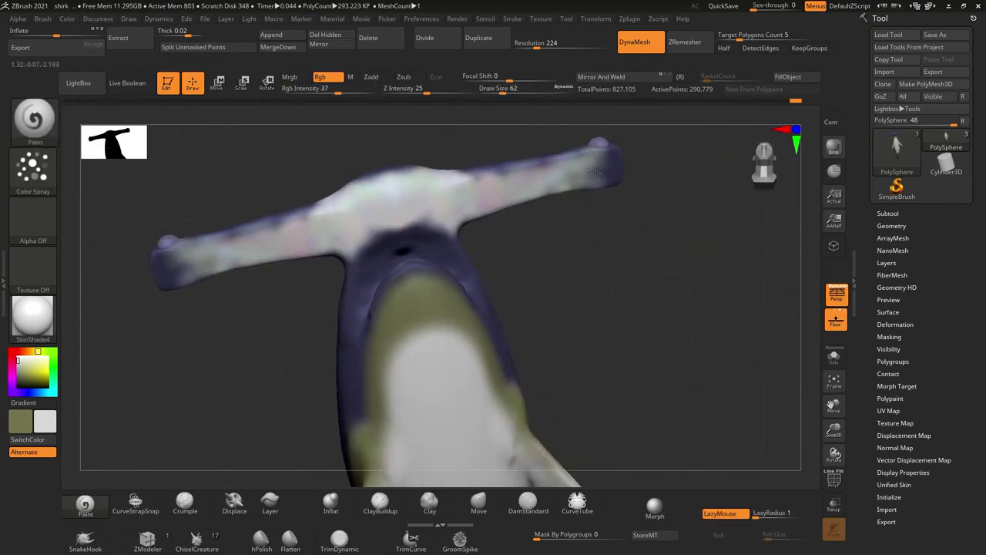
pyautogui.moveTo(468, 209)
pyautogui.mouseDown()
pyautogui.moveTo(352, 318)
pyautogui.moveTo(492, 362)
pyautogui.mouseUp()
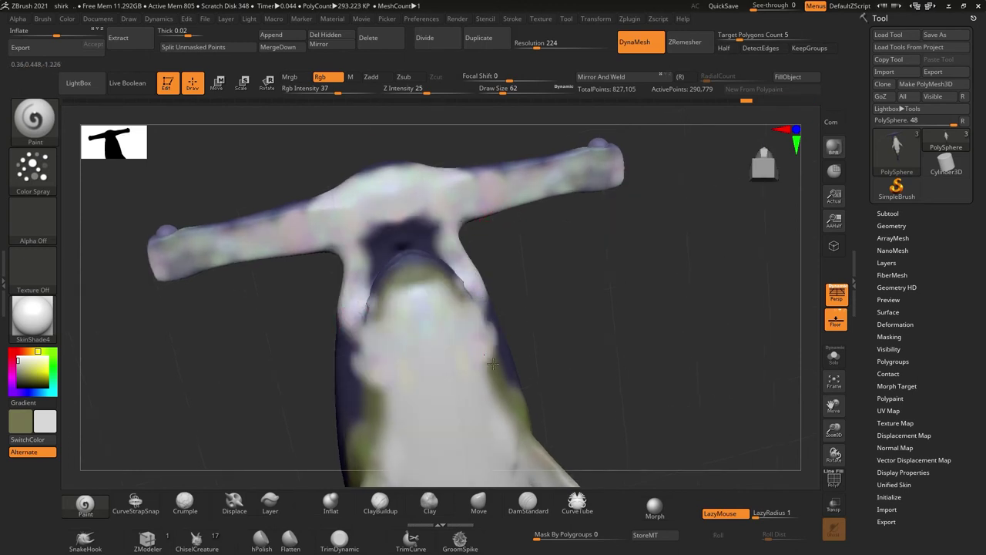
# Paint the sides and lower fins purple, using a darker purple over the belly edge and fin
pyautogui.moveTo(655, 309); pyautogui.dragTo(809, 198)
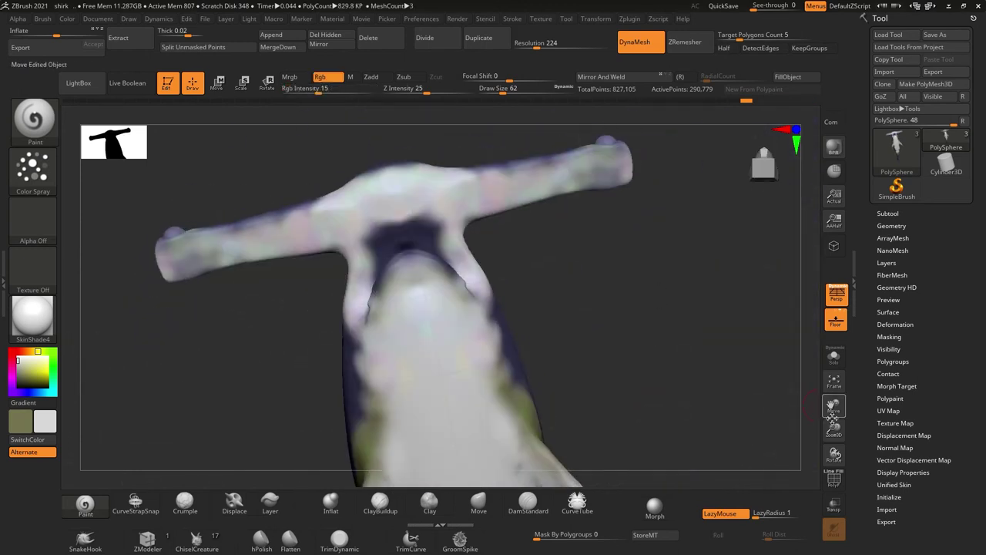
pyautogui.moveTo(487, 380); pyautogui.dragTo(31, 384)
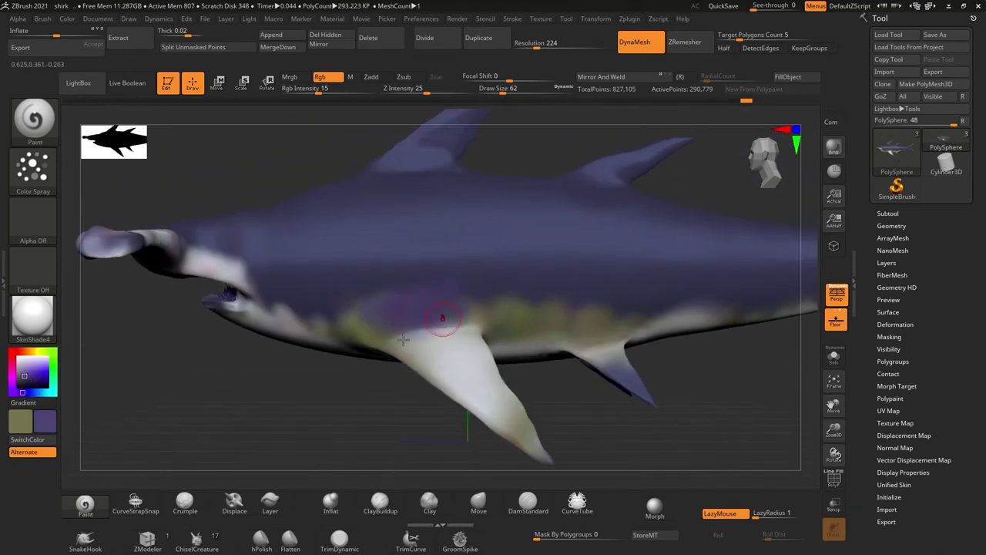
pyautogui.press('c')
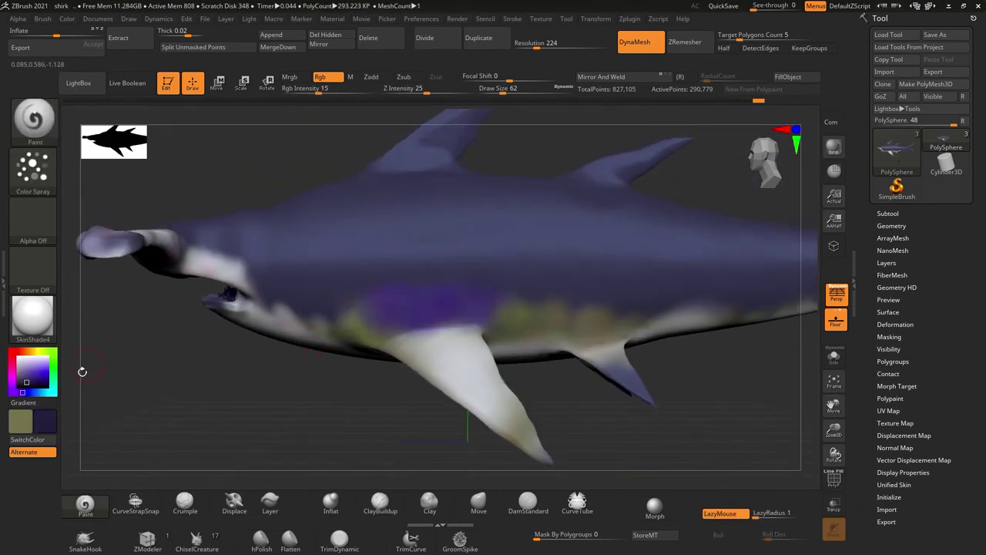
pyautogui.moveTo(689, 319); pyautogui.dragTo(479, 440)
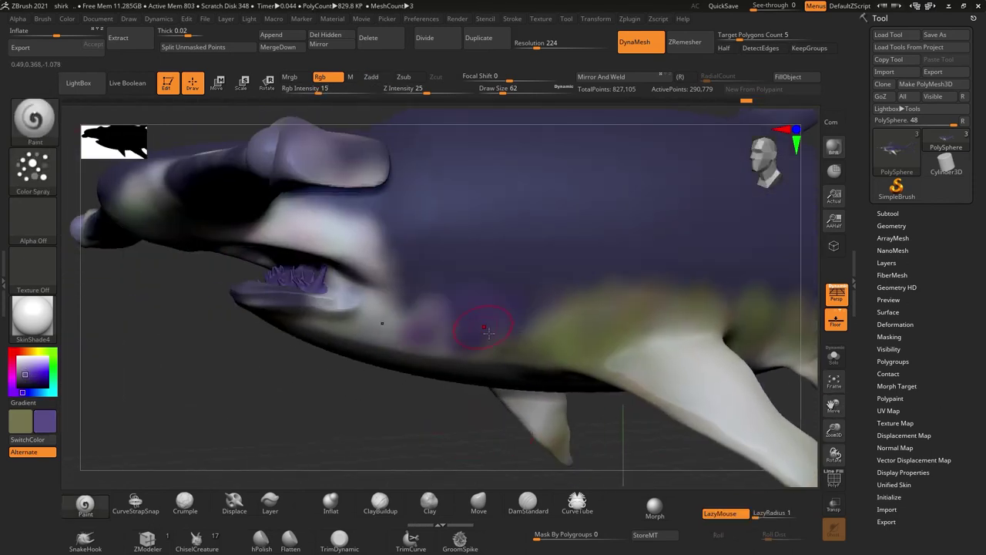
pyautogui.moveTo(477, 331); pyautogui.dragTo(762, 339)
pyautogui.moveTo(561, 438); pyautogui.dragTo(404, 427)
pyautogui.moveTo(501, 408); pyautogui.dragTo(360, 346)
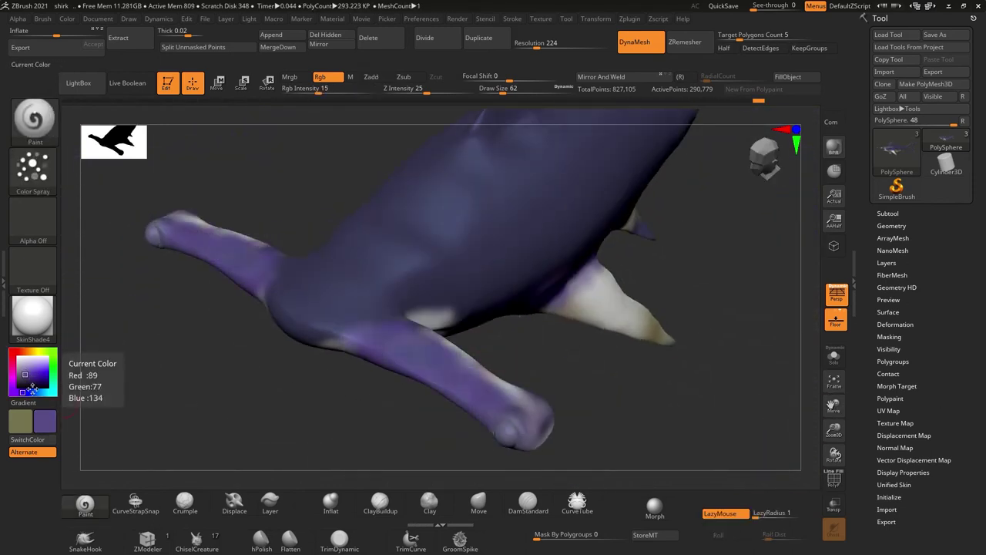
pyautogui.click(26, 380)
pyautogui.moveTo(232, 431); pyautogui.dragTo(539, 347)
pyautogui.moveTo(834, 404)
pyautogui.mouseDown()
pyautogui.moveTo(570, 426)
pyautogui.moveTo(264, 413)
pyautogui.moveTo(539, 232)
pyautogui.mouseUp()
pyautogui.moveTo(617, 193)
pyautogui.mouseDown()
pyautogui.moveTo(765, 351)
pyautogui.moveTo(387, 340)
pyautogui.mouseUp()
# Lighten the paint on the fin and body with white touch-ups
pyautogui.moveTo(304, 301); pyautogui.dragTo(77, 277)
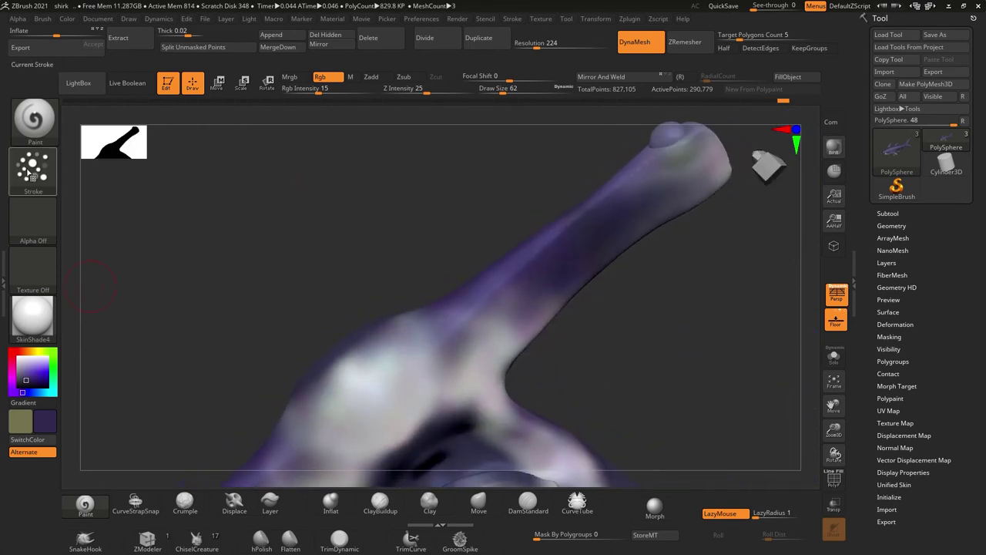
pyautogui.moveTo(480, 378)
pyautogui.mouseDown()
pyautogui.moveTo(455, 375)
pyautogui.moveTo(502, 295)
pyautogui.mouseUp()
pyautogui.moveTo(834, 404)
pyautogui.mouseDown()
pyautogui.moveTo(820, 319)
pyautogui.moveTo(834, 404)
pyautogui.mouseUp()
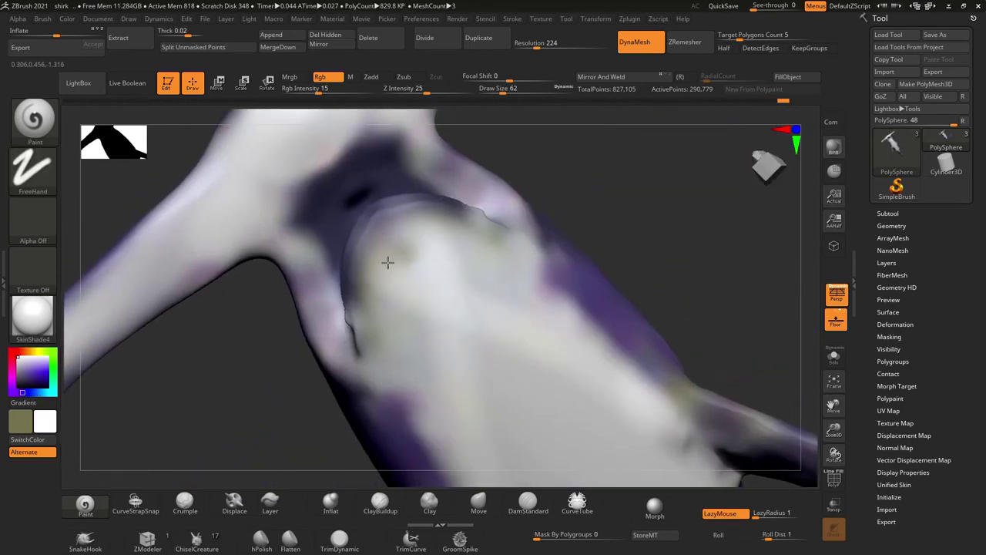
pyautogui.moveTo(388, 260)
pyautogui.mouseDown()
pyautogui.moveTo(408, 231)
pyautogui.moveTo(616, 272)
pyautogui.moveTo(493, 255)
pyautogui.moveTo(462, 277)
pyautogui.mouseUp()
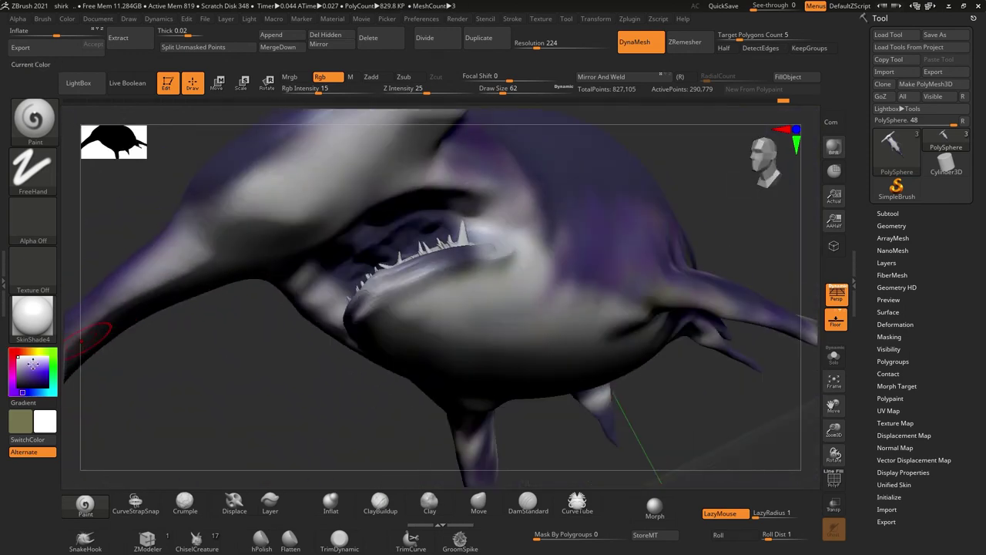
# Paint the inside of the mouth red and check it from below and the side
pyautogui.moveTo(432, 231)
pyautogui.mouseDown()
pyautogui.moveTo(470, 223)
pyautogui.moveTo(376, 288)
pyautogui.mouseUp()
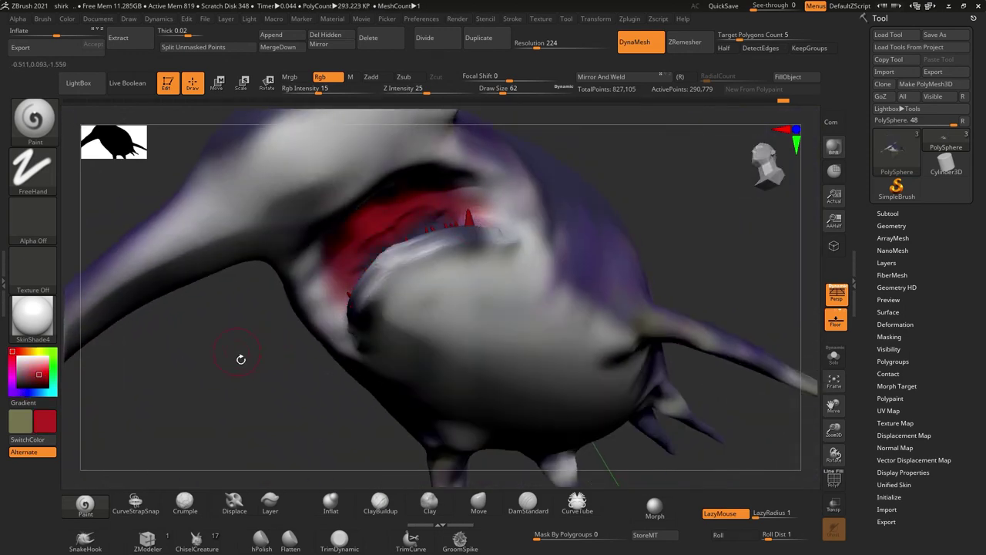
pyautogui.moveTo(241, 359); pyautogui.dragTo(404, 264)
pyautogui.moveTo(379, 307); pyautogui.dragTo(414, 193)
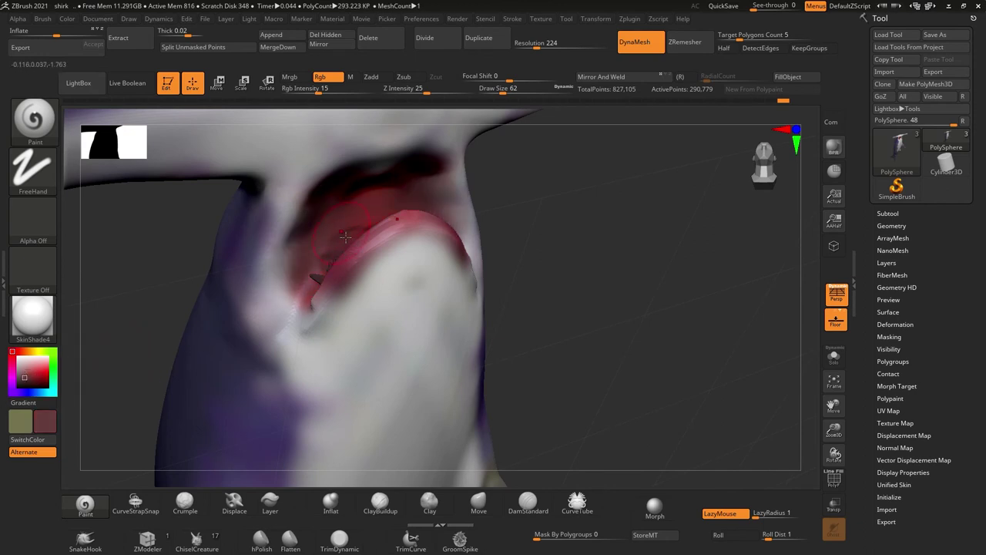
pyautogui.moveTo(424, 158); pyautogui.dragTo(416, 264)
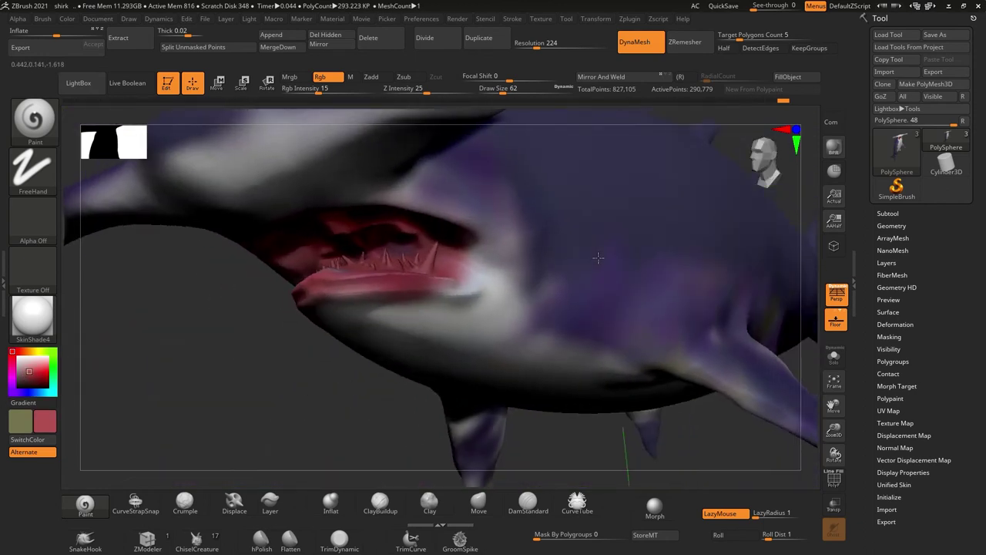
# Turn off polypaint on the teeth subtool and give the teeth a beige colour
pyautogui.click(887, 213)
pyautogui.click(954, 285)
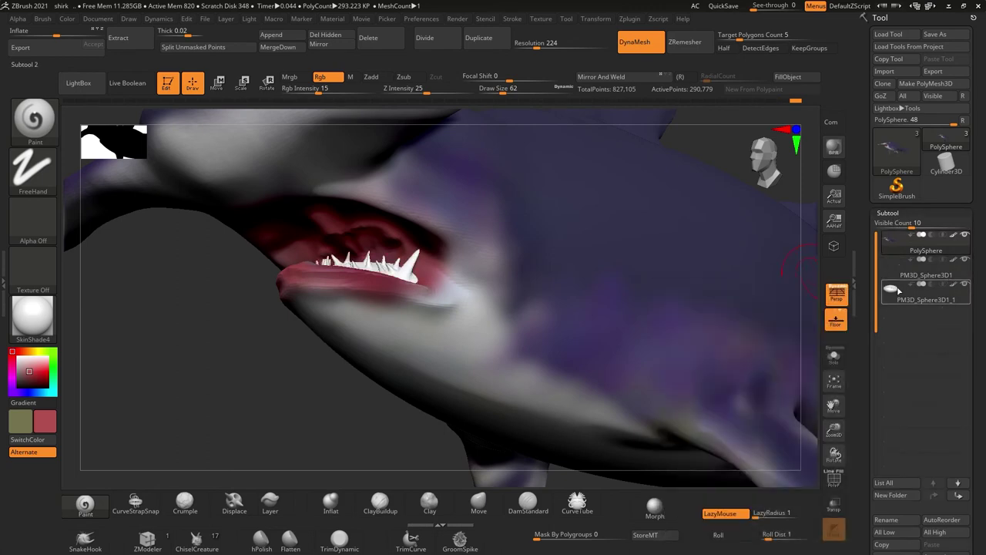
pyautogui.moveTo(324, 431); pyautogui.dragTo(74, 365)
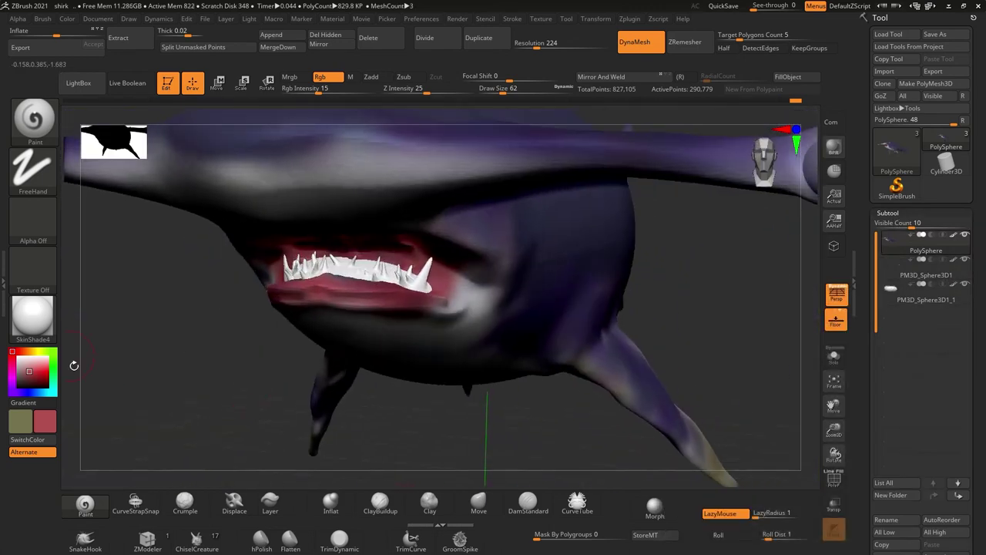
pyautogui.click(26, 369)
pyautogui.click(801, 80)
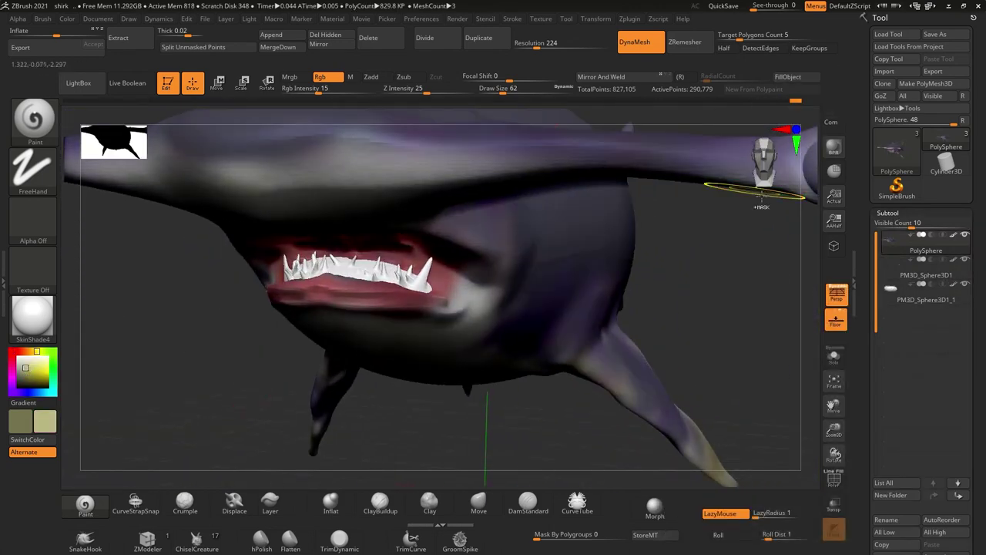
# Undo the body colour changes and pick a dark blue paint colour
pyautogui.hotkey('ctrl', 'z')
pyautogui.hotkey('ctrl', 'z')
pyautogui.hotkey('ctrl', 'z')
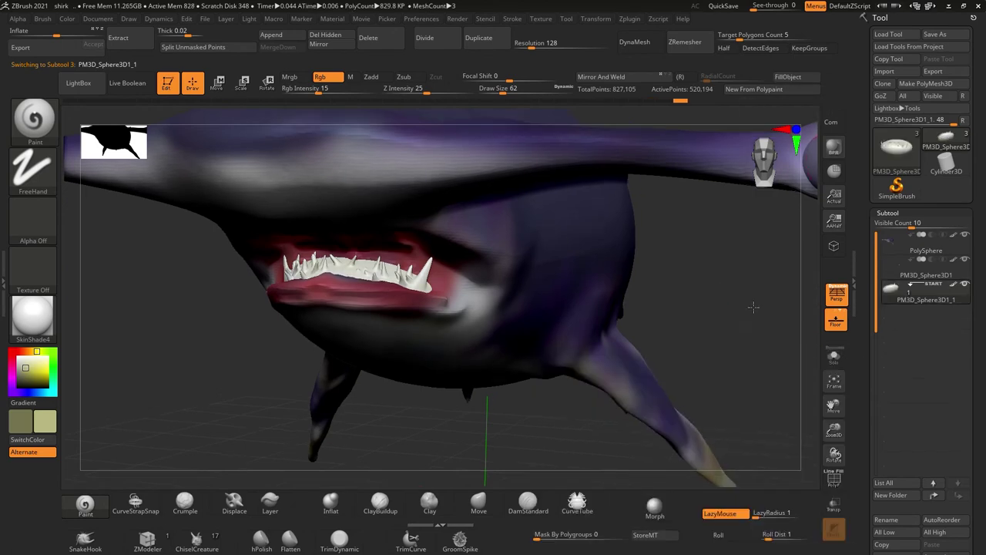
pyautogui.hotkey('ctrl', 'z')
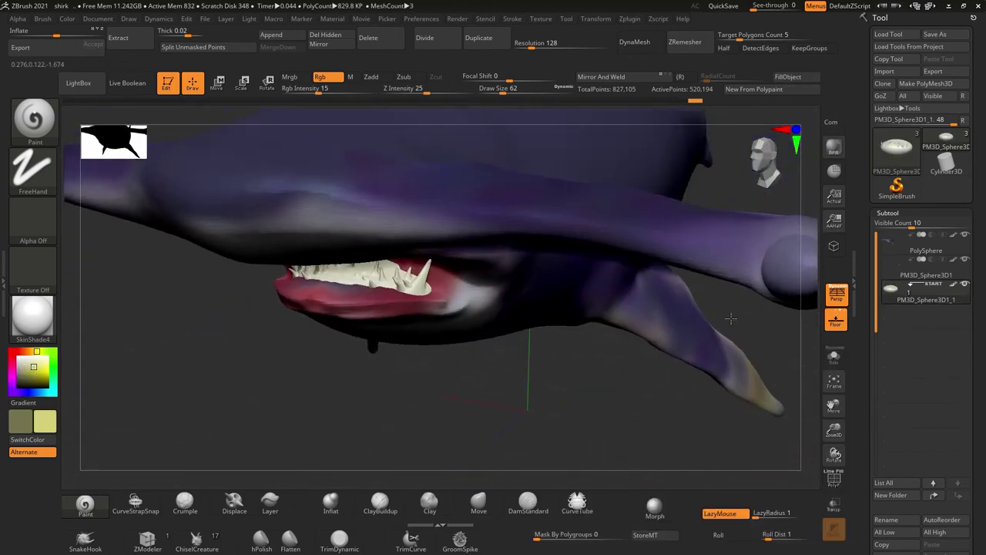
pyautogui.click(834, 381)
pyautogui.hotkey('ctrl', 'z')
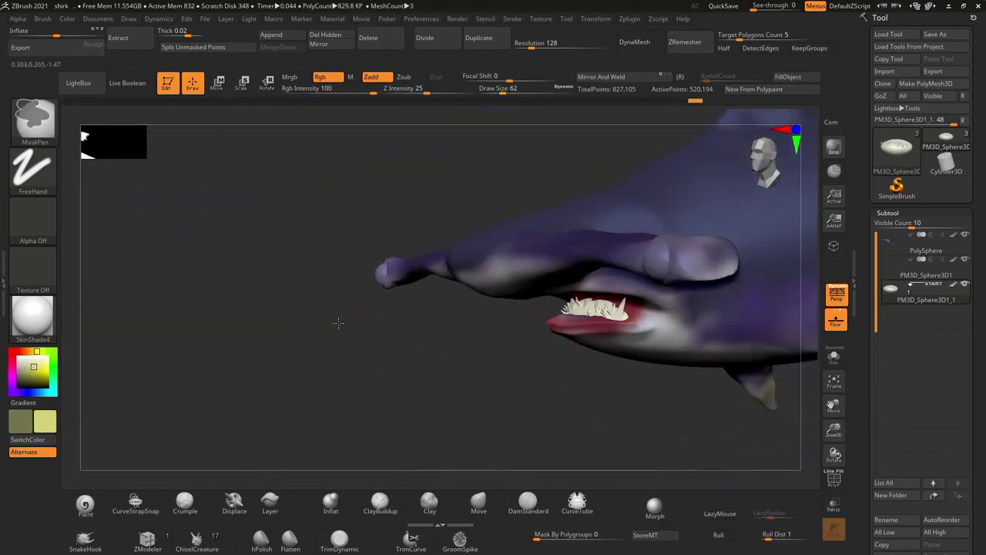
pyautogui.hotkey('ctrl', 'z')
pyautogui.click(30, 375)
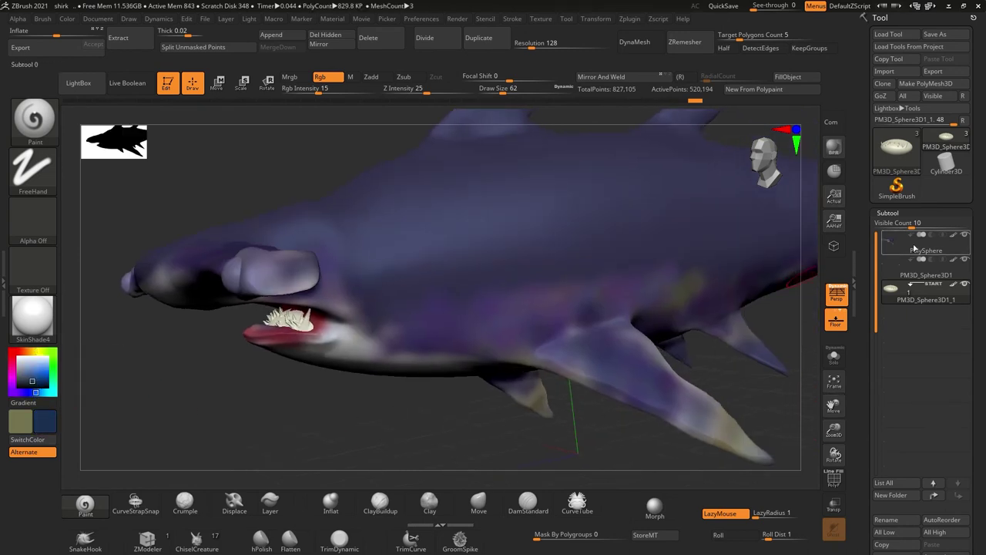
# Repaint the shark body subtool dark blue
pyautogui.click(914, 248)
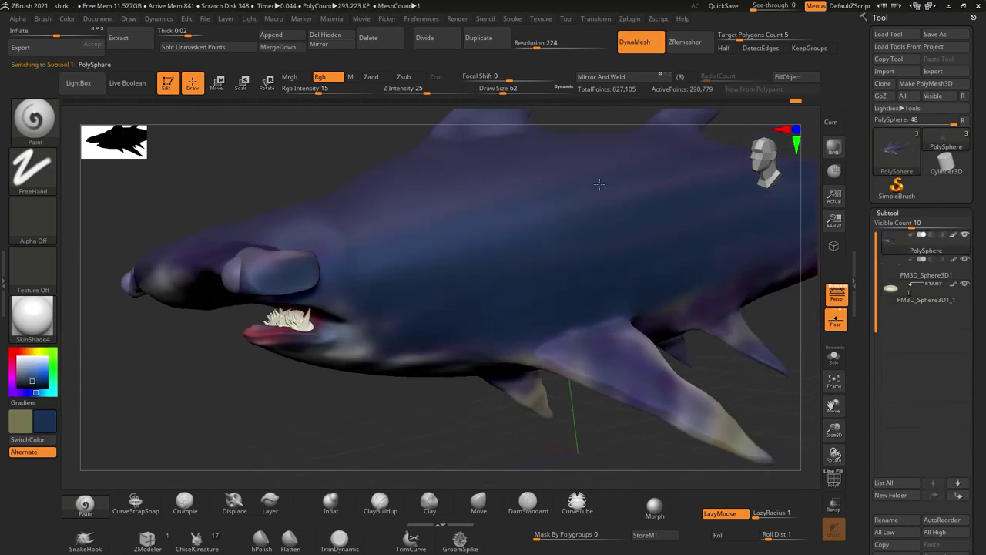
pyautogui.moveTo(561, 312); pyautogui.dragTo(308, 292)
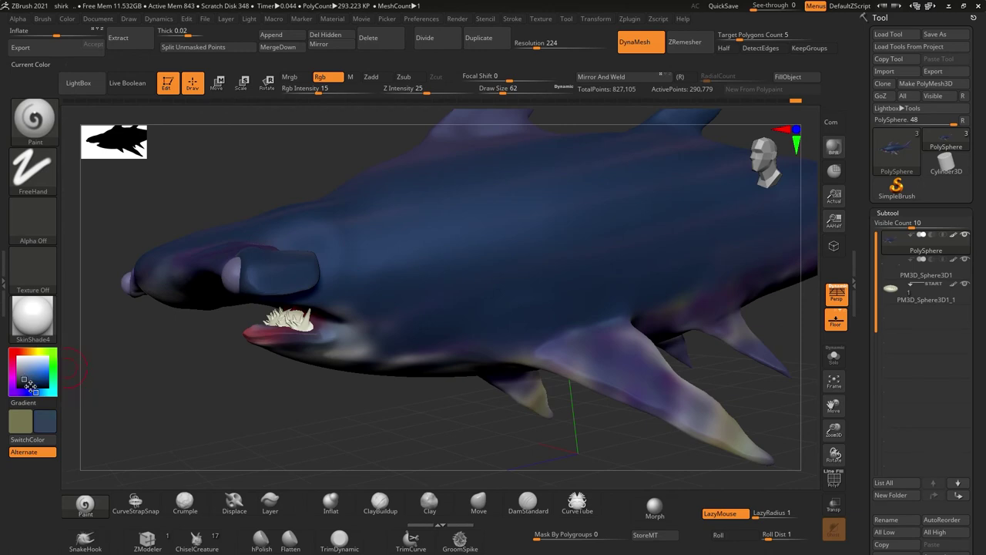
pyautogui.click(798, 131)
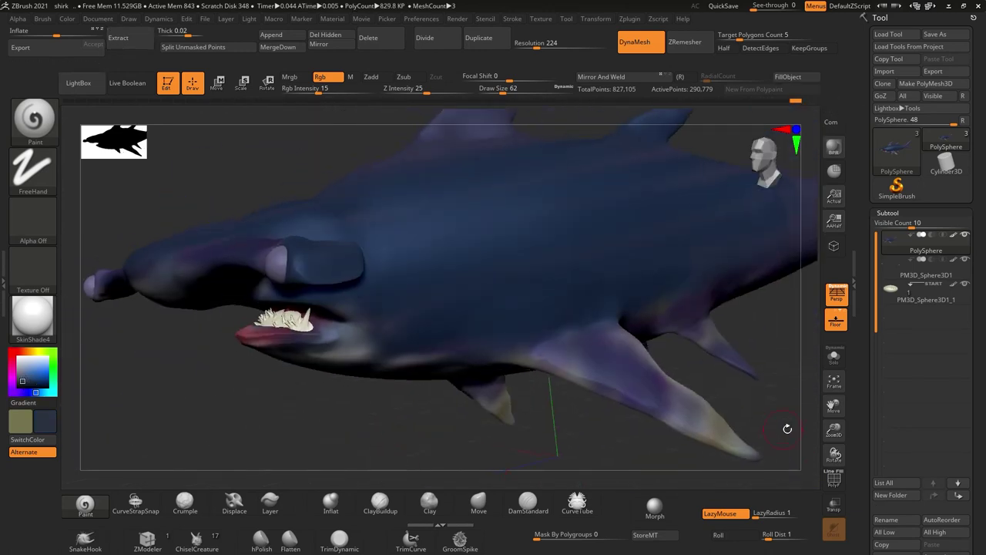
pyautogui.moveTo(798, 131); pyautogui.dragTo(130, 365)
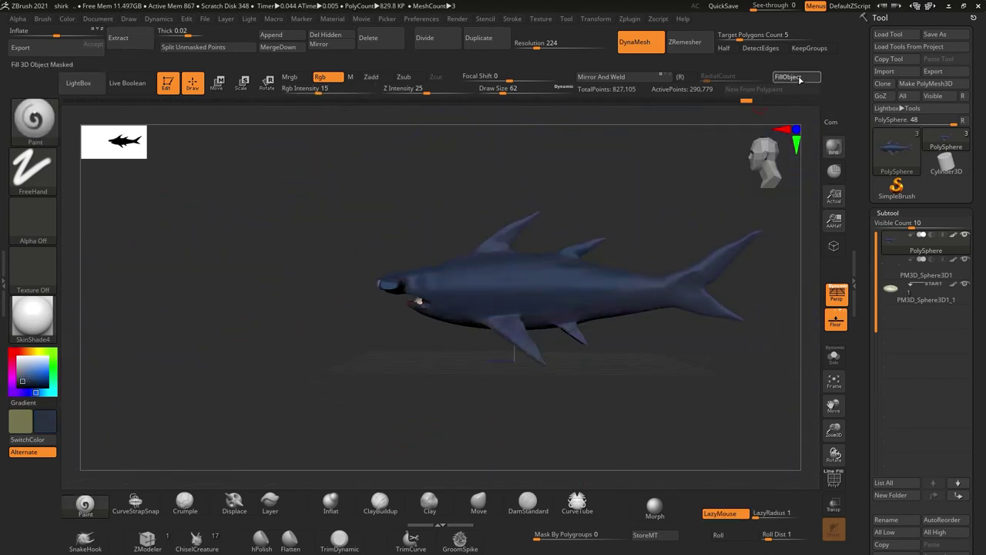
# Paint a white stripe down the belly, enlarging the brush to size 140
pyautogui.click(794, 129)
pyautogui.moveTo(709, 216); pyautogui.dragTo(67, 357)
pyautogui.click(17, 359)
pyautogui.scroll(3, 265, 378)
pyautogui.moveTo(389, 393); pyautogui.dragTo(394, 249)
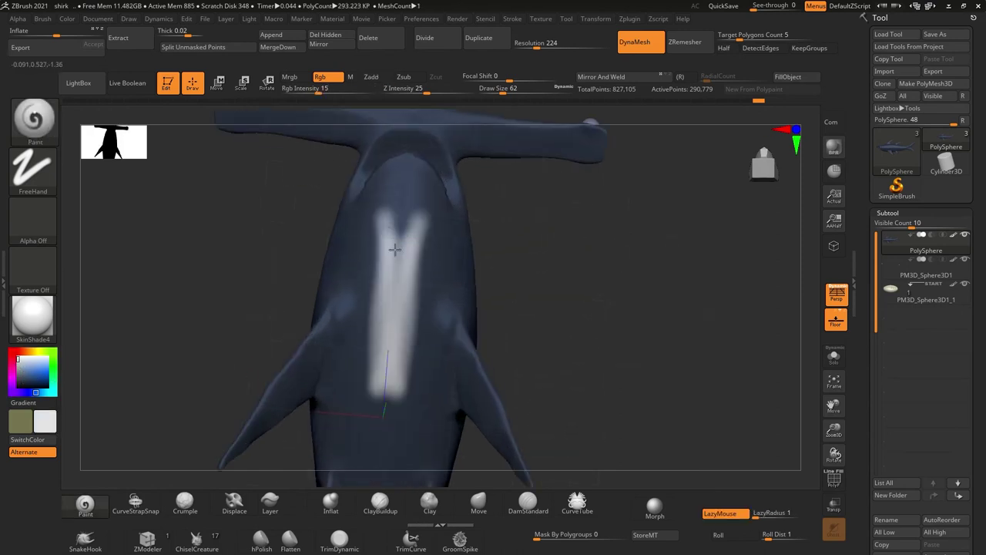
pyautogui.press('s')
pyautogui.moveTo(396, 286); pyautogui.dragTo(431, 286)
pyautogui.moveTo(391, 216); pyautogui.dragTo(386, 439)
# Reduce the brush to size 87 and widen the white stripe up the full belly
pyautogui.moveTo(362, 192); pyautogui.dragTo(401, 478)
pyautogui.moveTo(585, 246); pyautogui.dragTo(608, 340)
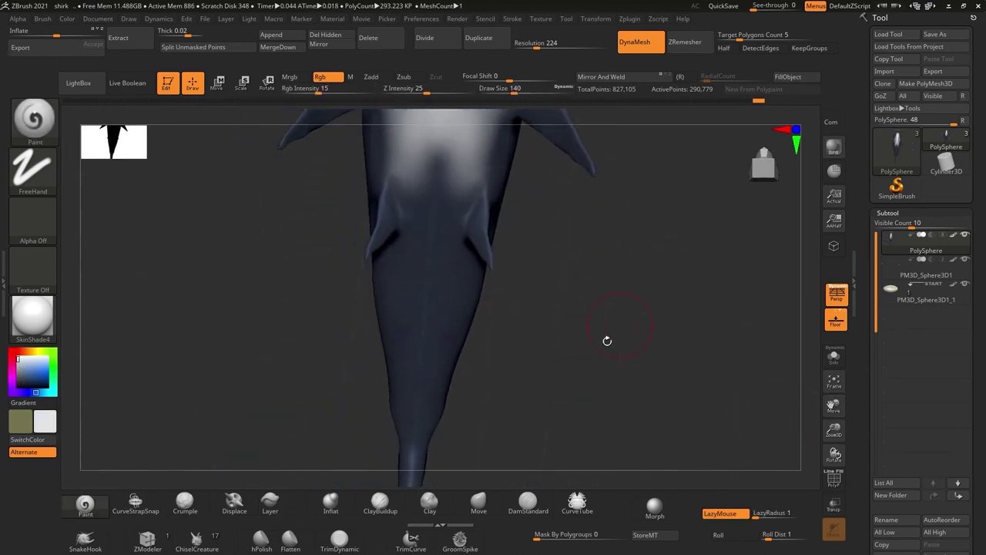
pyautogui.press('s')
pyautogui.moveTo(435, 358); pyautogui.dragTo(416, 359)
pyautogui.moveTo(416, 439)
pyautogui.mouseDown()
pyautogui.moveTo(432, 231)
pyautogui.moveTo(476, 166)
pyautogui.mouseUp()
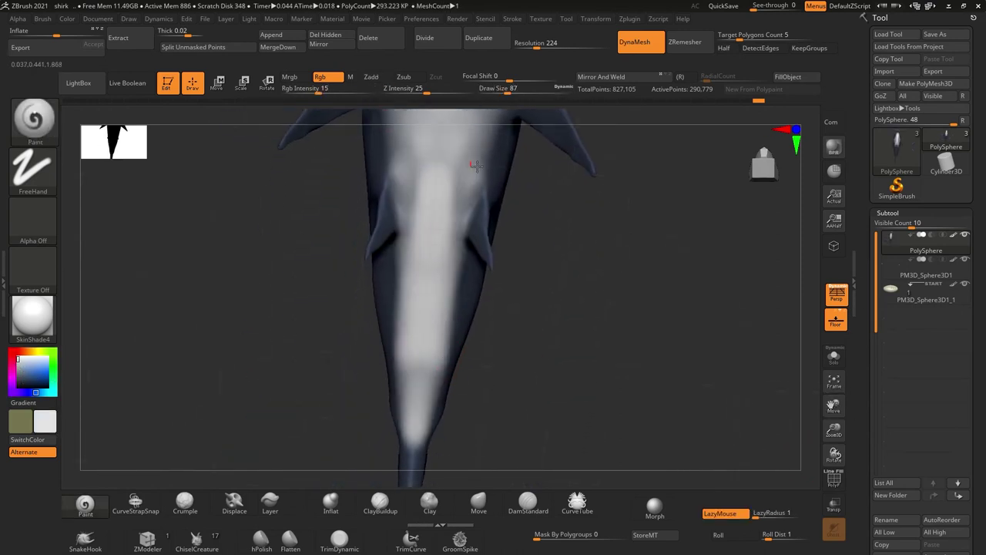
pyautogui.moveTo(836, 408); pyautogui.dragTo(836, 524)
pyautogui.moveTo(451, 198); pyautogui.dragTo(439, 326)
pyautogui.moveTo(438, 432)
pyautogui.mouseDown()
pyautogui.moveTo(467, 247)
pyautogui.moveTo(447, 363)
pyautogui.mouseUp()
# Paint white across the underside of the hammerhead and inspect the body and fins
pyautogui.moveTo(631, 240); pyautogui.dragTo(511, 313)
pyautogui.moveTo(531, 161); pyautogui.dragTo(705, 347)
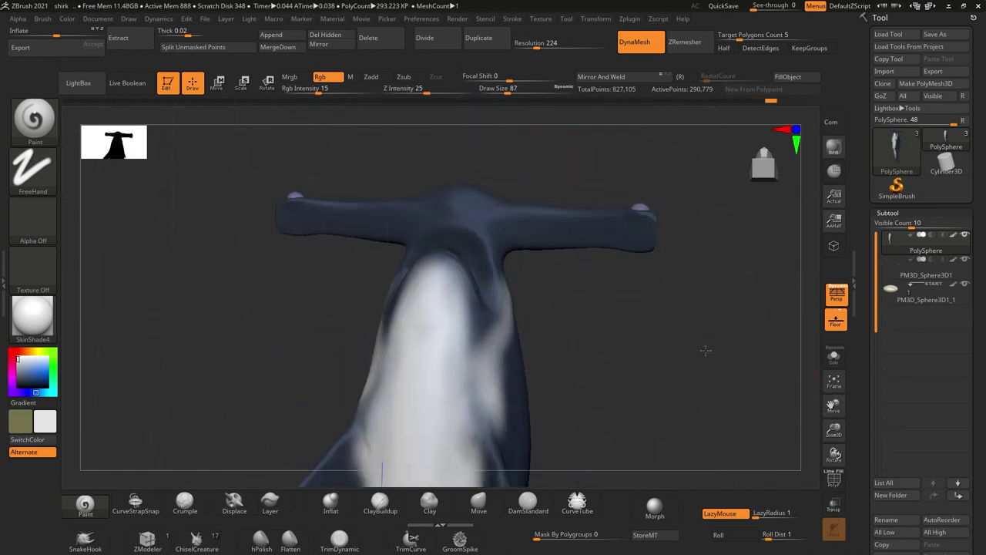
pyautogui.moveTo(409, 216)
pyautogui.mouseDown()
pyautogui.moveTo(501, 212)
pyautogui.moveTo(293, 216)
pyautogui.moveTo(630, 232)
pyautogui.moveTo(465, 242)
pyautogui.mouseUp()
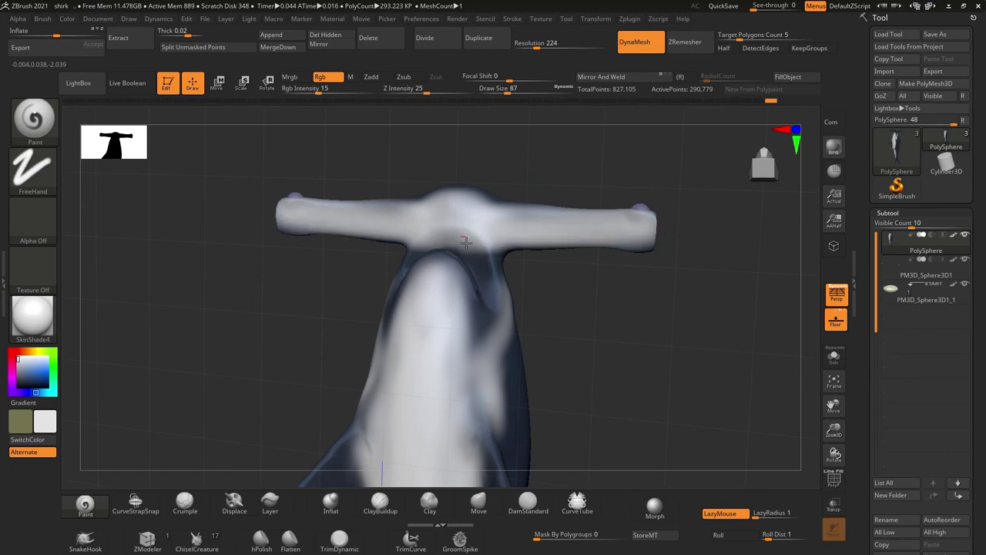
pyautogui.moveTo(578, 315); pyautogui.dragTo(509, 330)
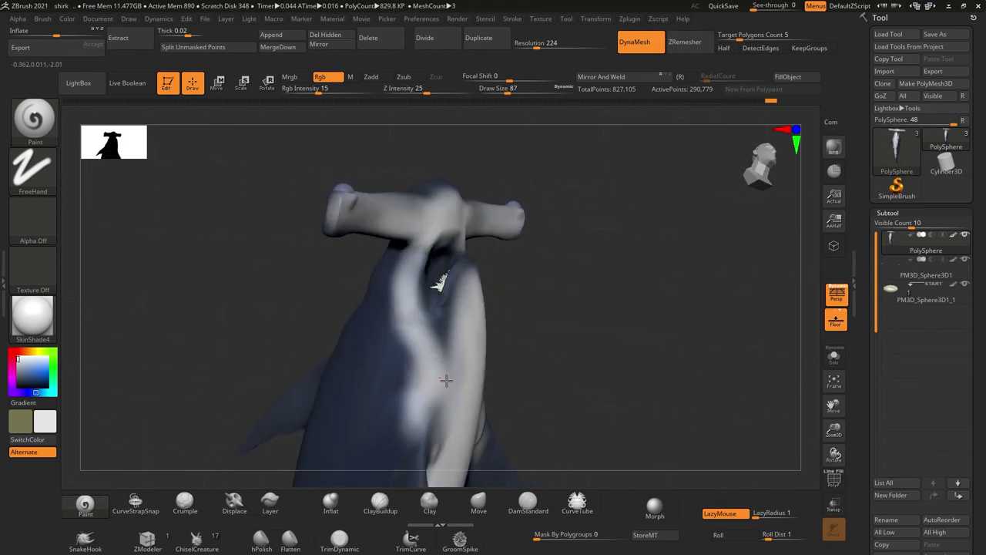
pyautogui.moveTo(490, 282); pyautogui.dragTo(701, 294)
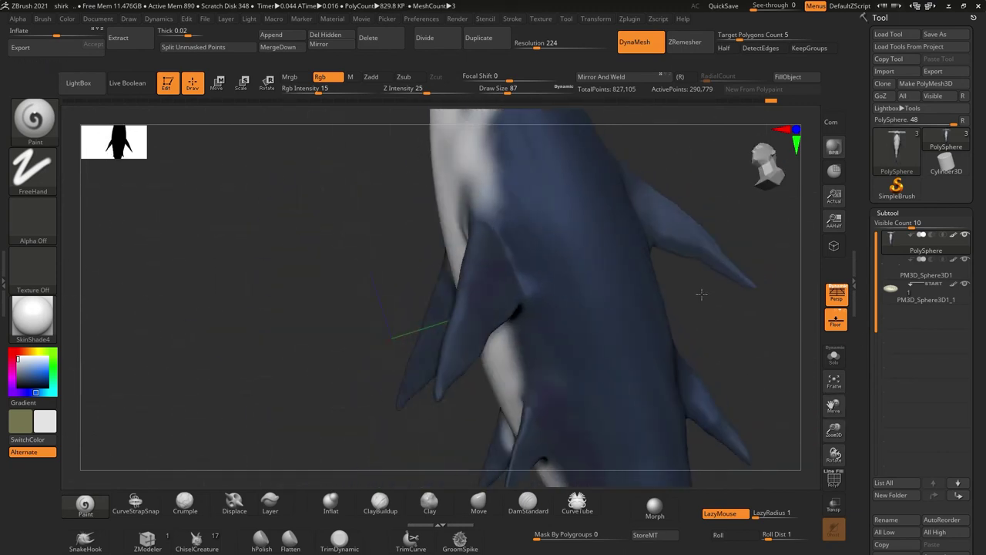
pyautogui.moveTo(536, 343); pyautogui.dragTo(793, 278)
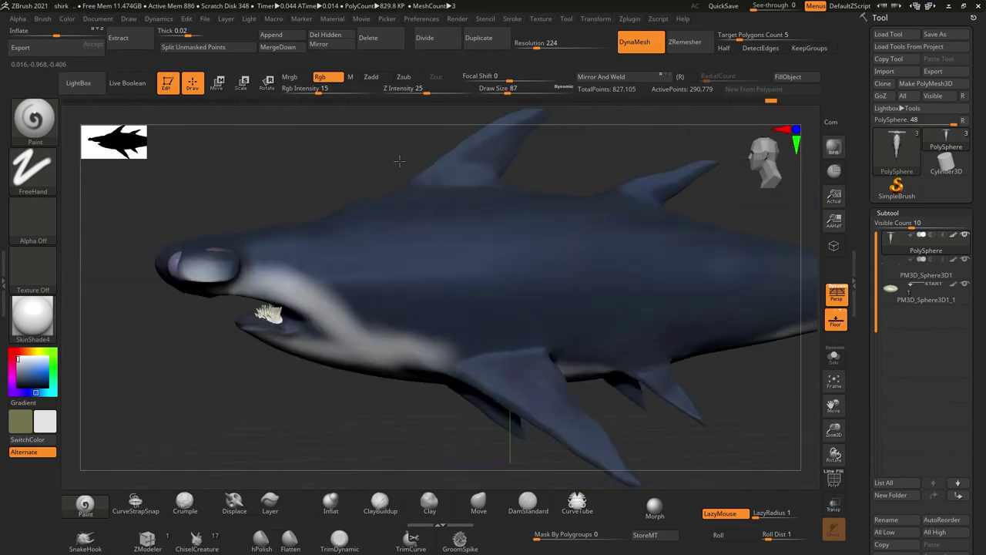
pyautogui.click(886, 271)
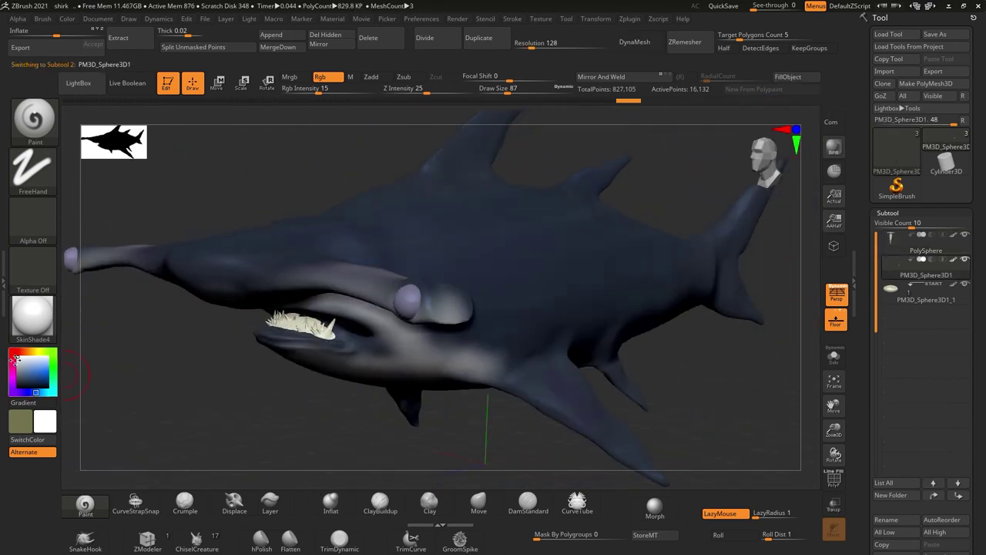
# Zoom in on the eye sphere and back out to inspect the eyes against the whole shark
pyautogui.moveTo(319, 404); pyautogui.dragTo(643, 379)
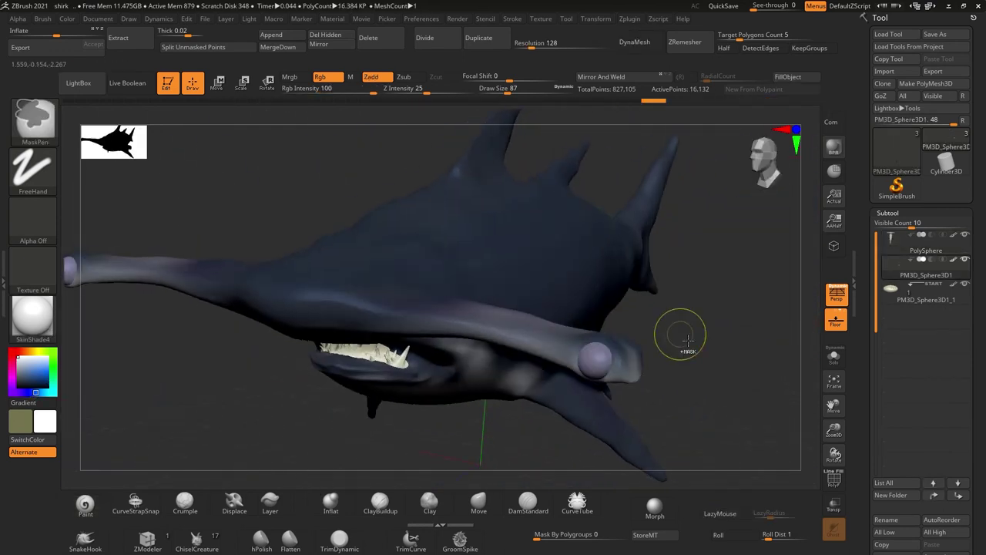
pyautogui.moveTo(589, 375); pyautogui.dragTo(753, 365)
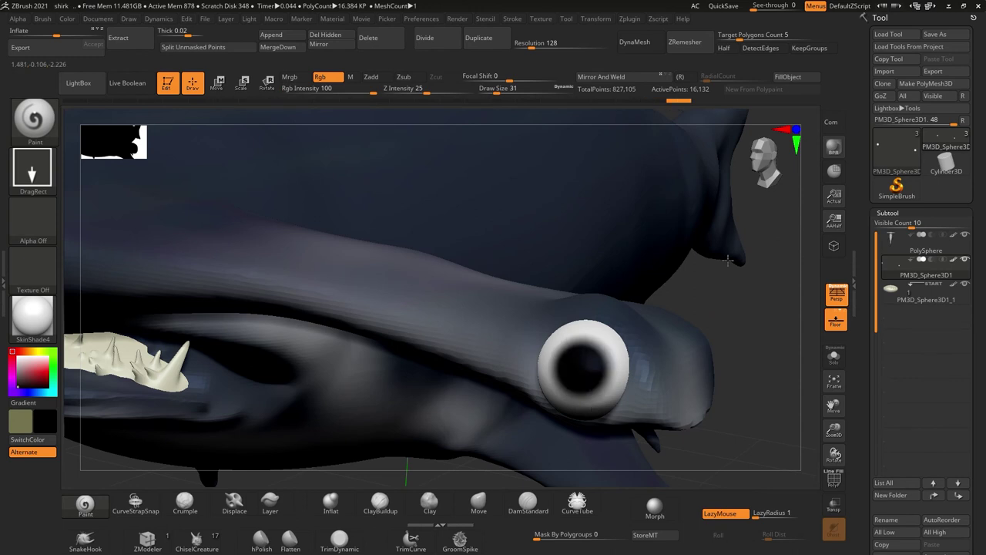
pyautogui.moveTo(726, 260)
pyautogui.mouseDown()
pyautogui.moveTo(852, 419)
pyautogui.moveTo(693, 369)
pyautogui.mouseUp()
pyautogui.moveTo(701, 412)
pyautogui.keyDown('alt'); pyautogui.mouseDown()
pyautogui.moveTo(788, 409)
pyautogui.moveTo(233, 438)
pyautogui.mouseUp(); pyautogui.keyUp('alt')
# Set up the Displace brush with a Dots stroke and carve curved gill slits behind the head
pyautogui.press('b')
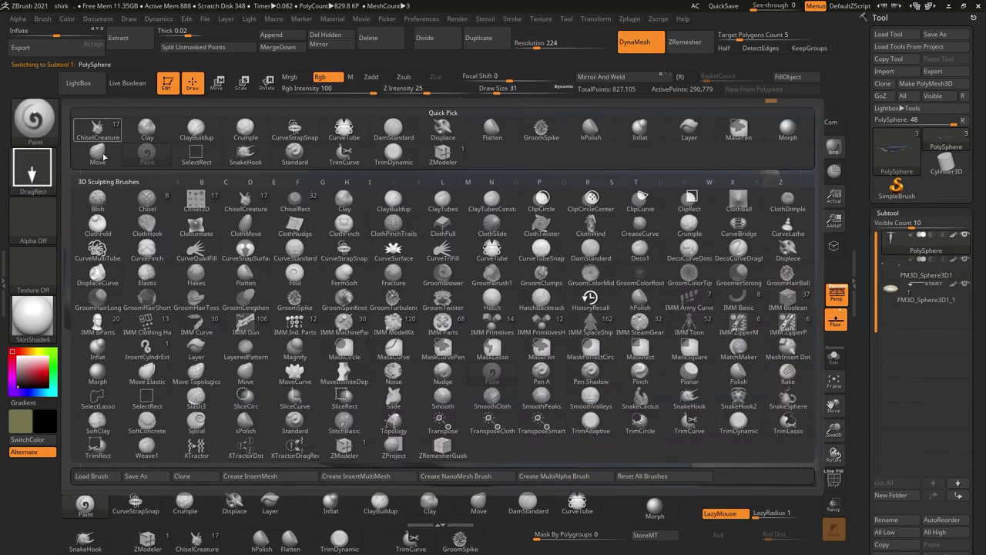
pyautogui.press('d')
pyautogui.press('p')
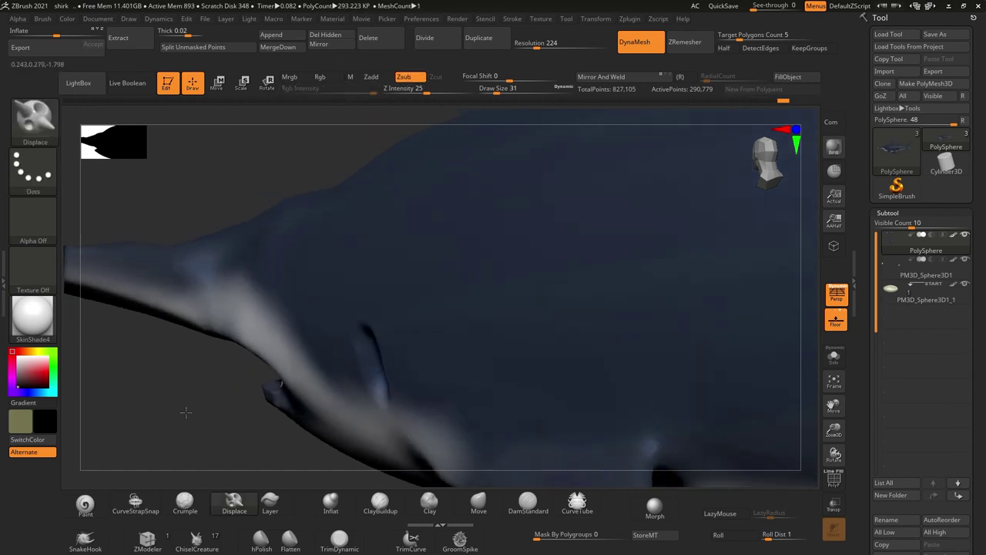
pyautogui.keyDown('alt'); pyautogui.moveTo(373, 357); pyautogui.dragTo(337, 339); pyautogui.keyUp('alt')
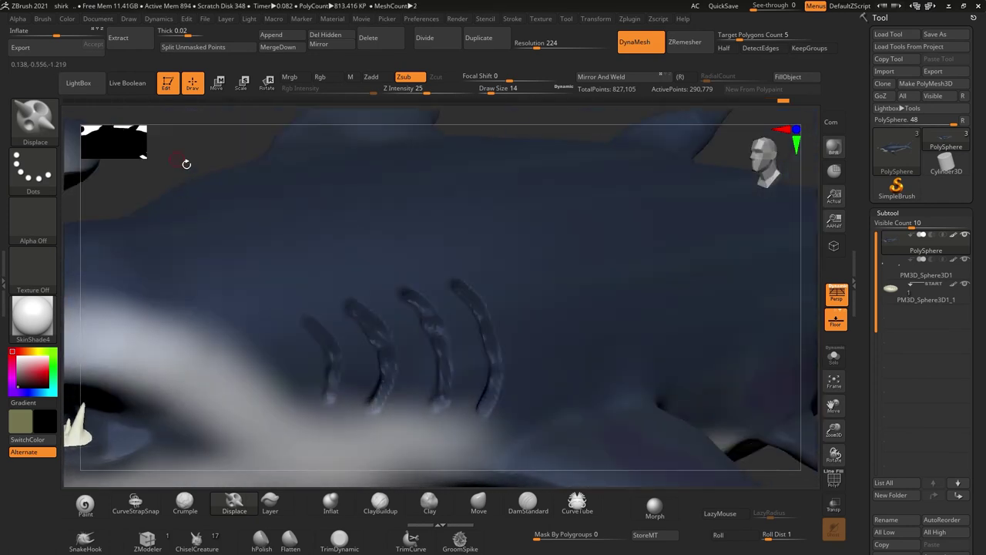
pyautogui.press('shift')
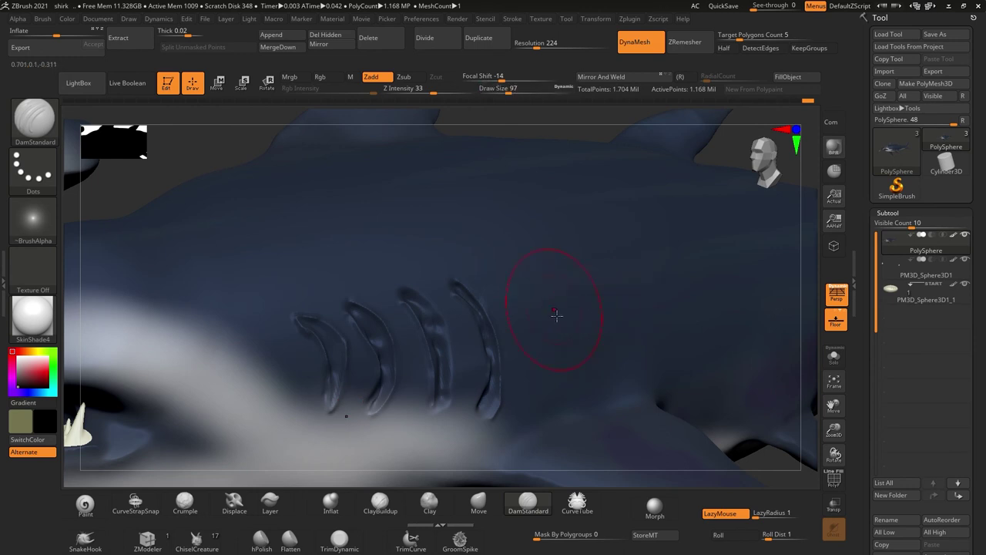
# Smooth the gill slit edges, then frame the gills in a close view
pyautogui.keyDown('shift'); pyautogui.click(334, 79); pyautogui.keyUp('shift')
pyautogui.press('shift')
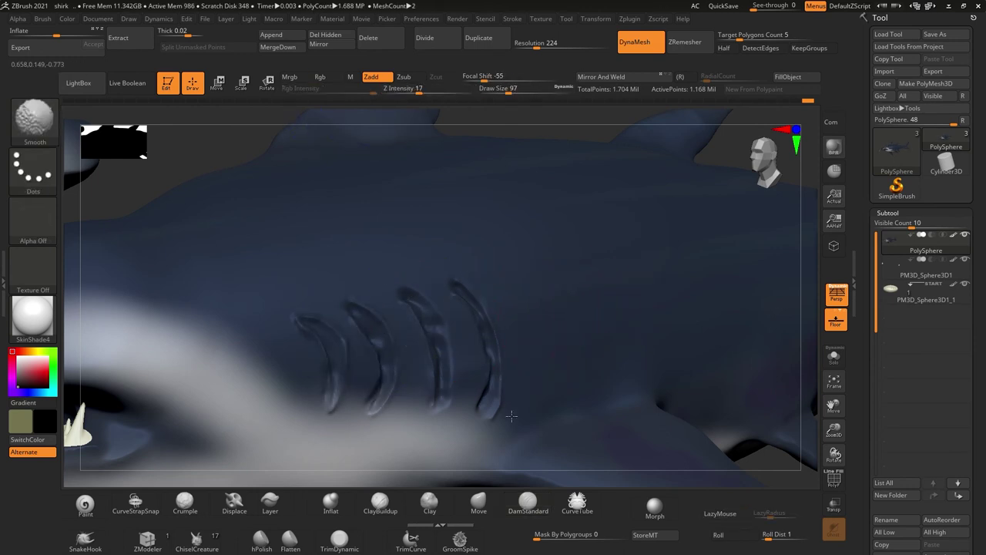
pyautogui.press('f')
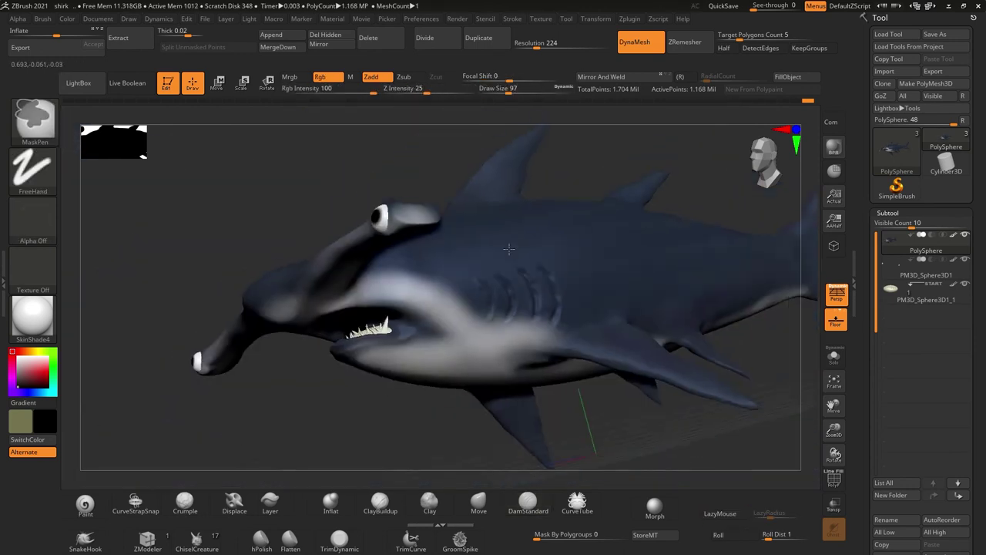
pyautogui.moveTo(446, 354); pyautogui.dragTo(455, 172, button='right')
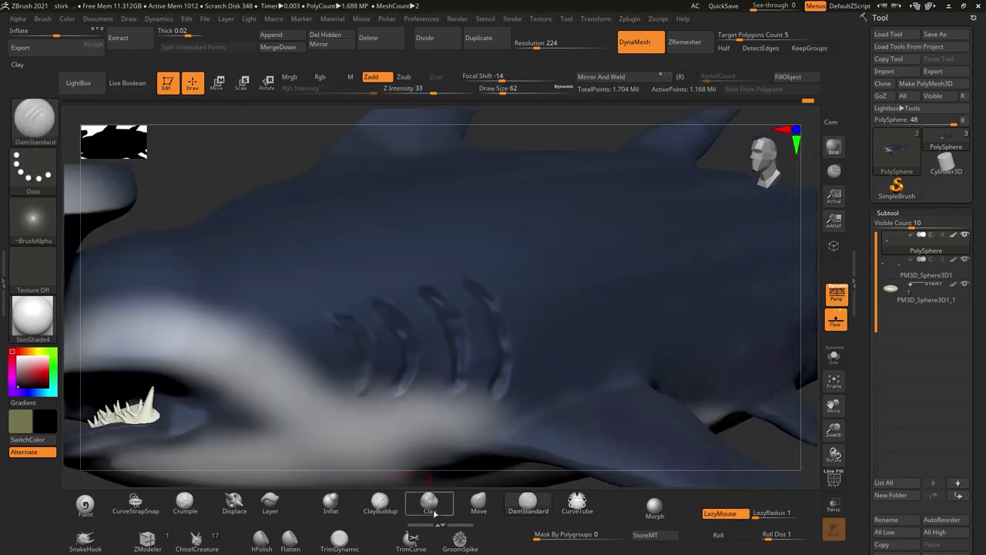
pyautogui.press('b')
pyautogui.press('m')
pyautogui.press('v')
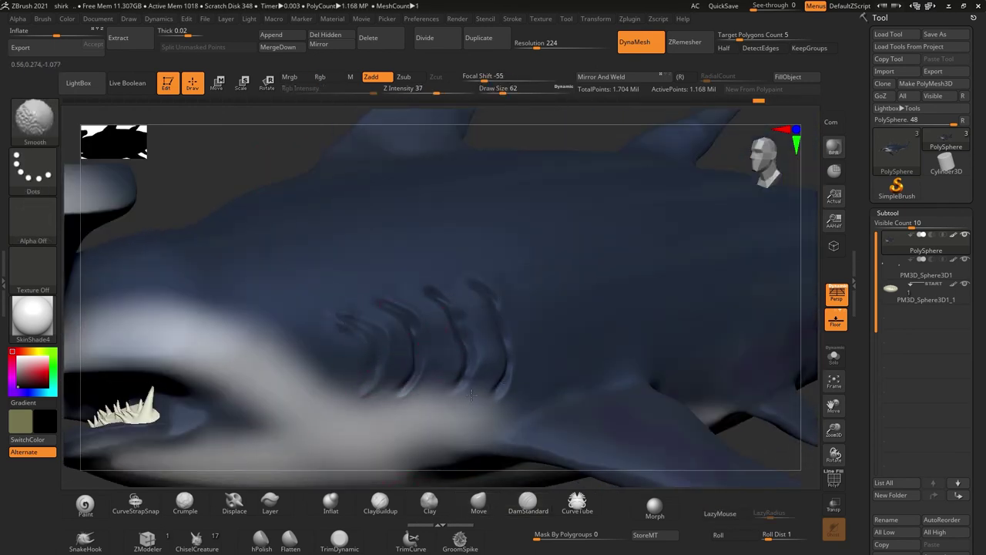
pyautogui.moveTo(472, 395)
pyautogui.mouseDown(button='right')
pyautogui.moveTo(781, 408)
pyautogui.moveTo(671, 363)
pyautogui.mouseUp(button='right')
# Deepen the gill grooves with DamStandard and subdivide the mesh with Ctrl+D
pyautogui.press('b')
pyautogui.press('d')
pyautogui.press('s')
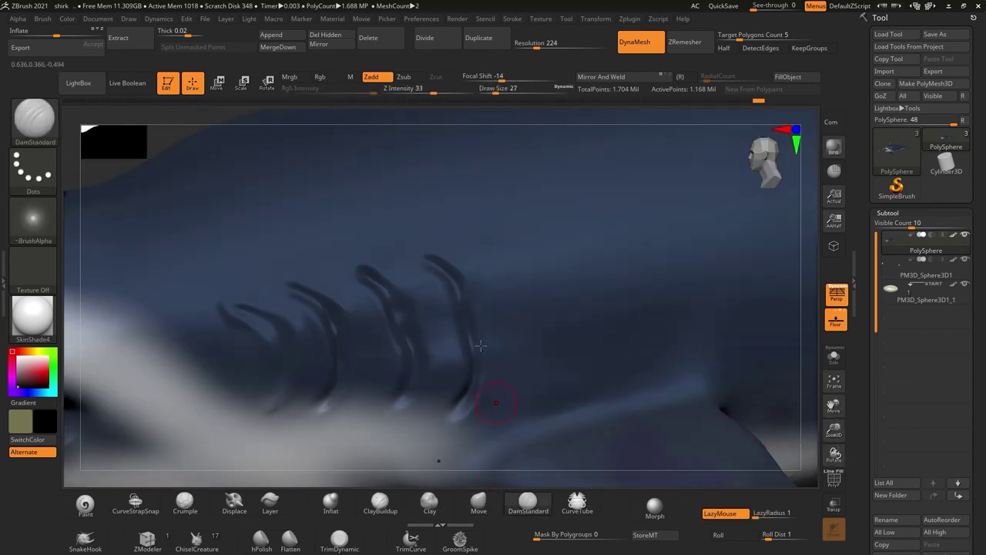
pyautogui.hotkey('ctrl', 'z')
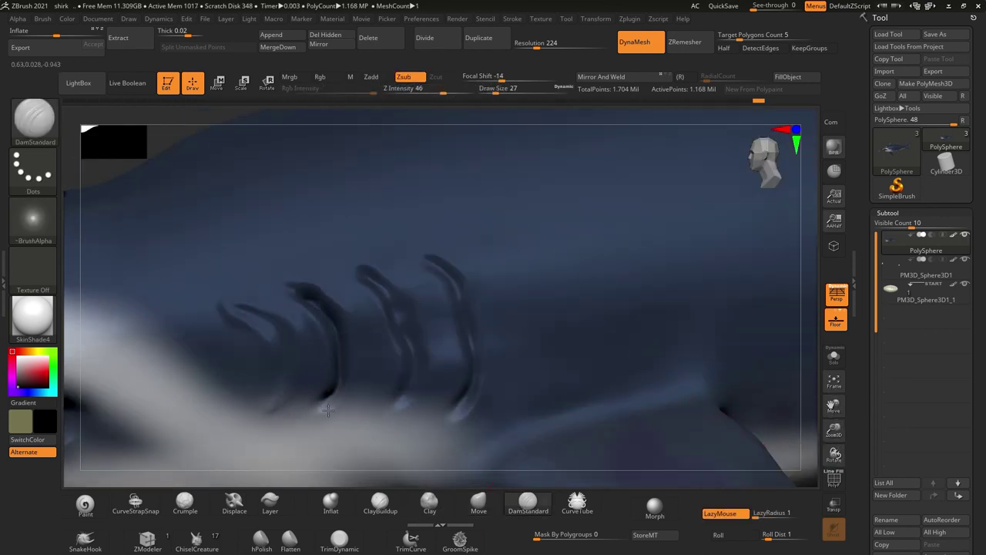
pyautogui.moveTo(847, 466); pyautogui.dragTo(360, 291)
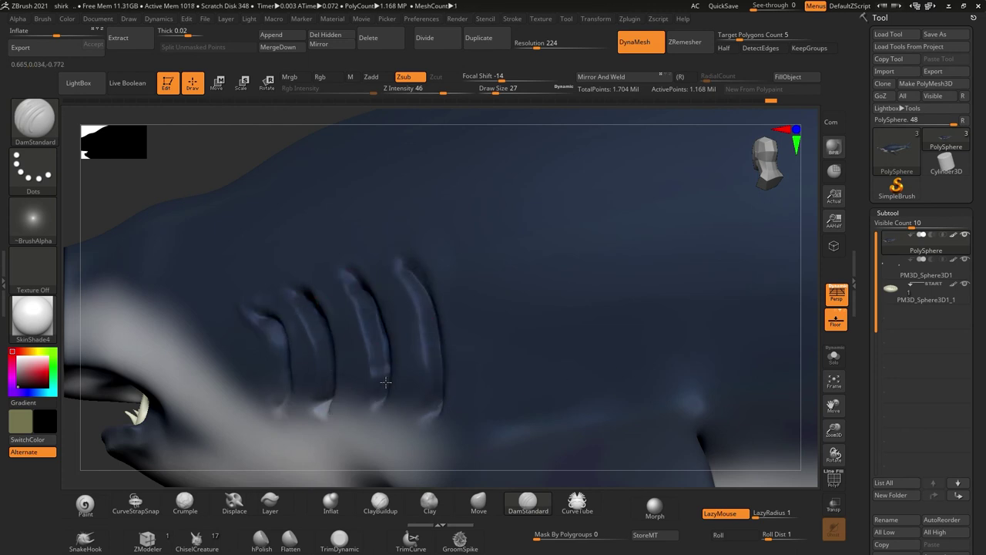
pyautogui.moveTo(838, 453); pyautogui.dragTo(801, 440)
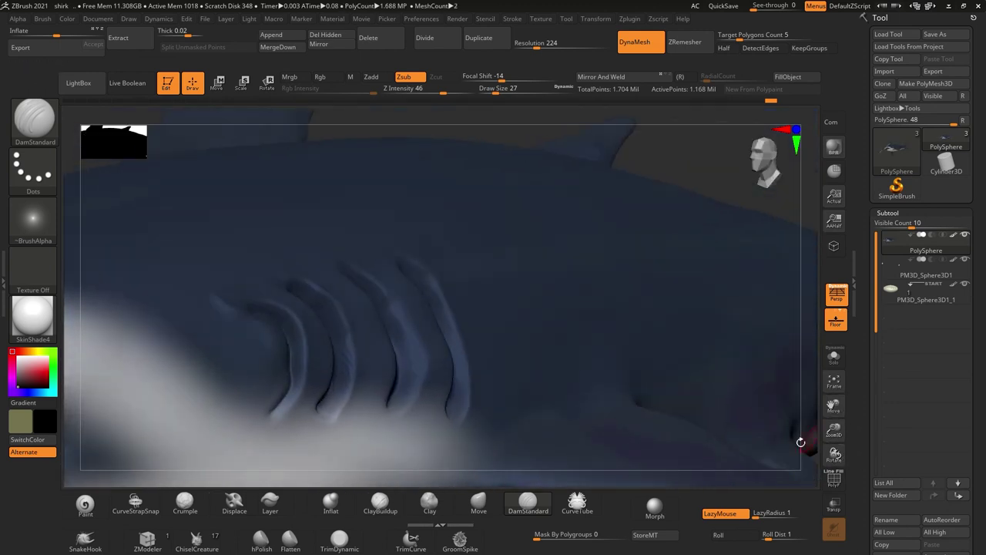
pyautogui.hotkey('ctrl', 'd')
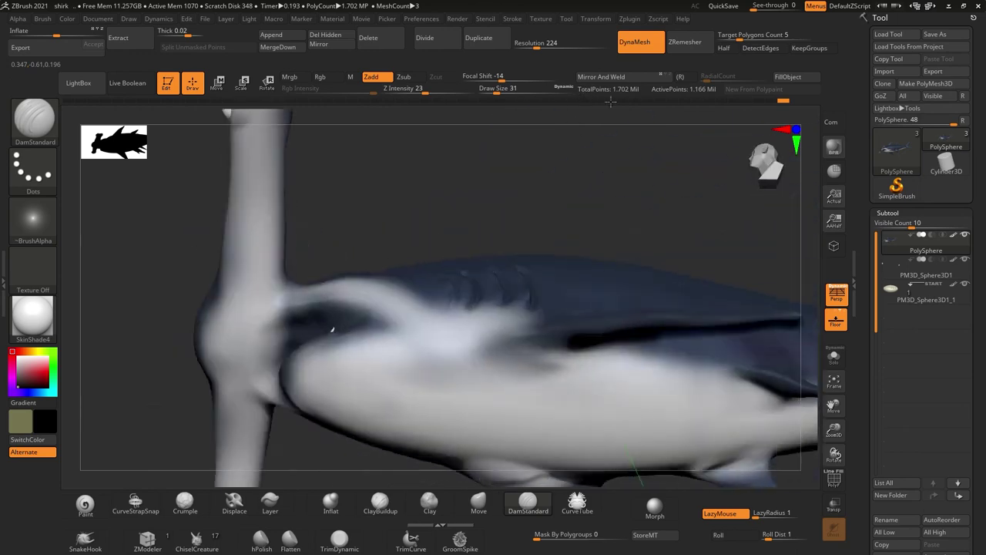
# Set the brush size to 207, turn the shark sideways and run a BPR render with shadows
pyautogui.press('s')
pyautogui.moveTo(509, 299); pyautogui.dragTo(526, 304)
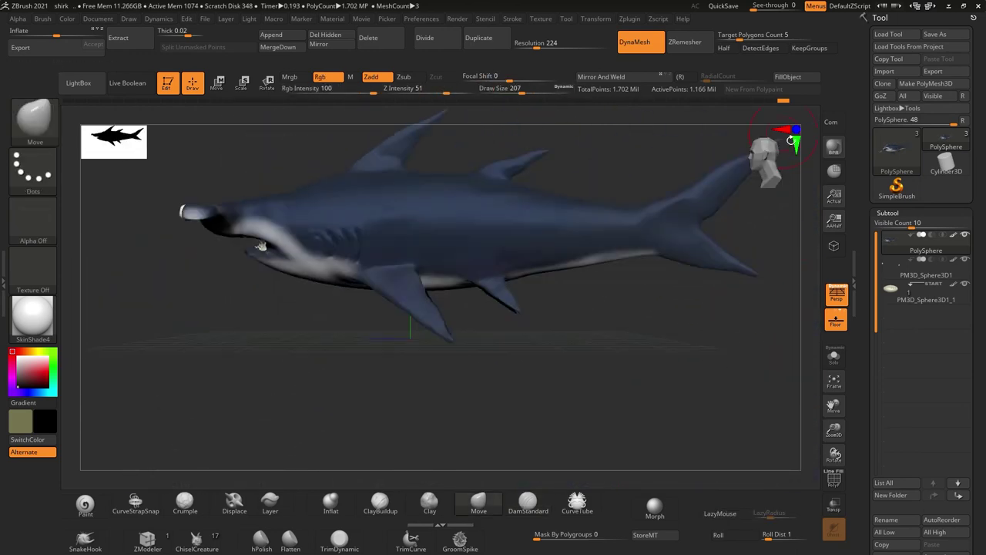
pyautogui.moveTo(654, 251); pyautogui.dragTo(675, 244)
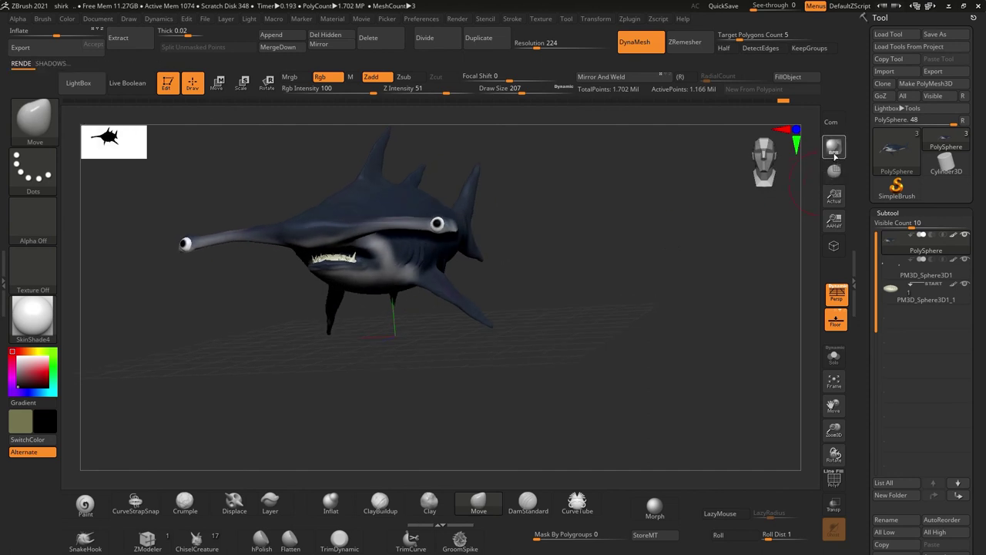
pyautogui.moveTo(617, 254); pyautogui.dragTo(649, 257)
pyautogui.hotkey('shift', 'r')
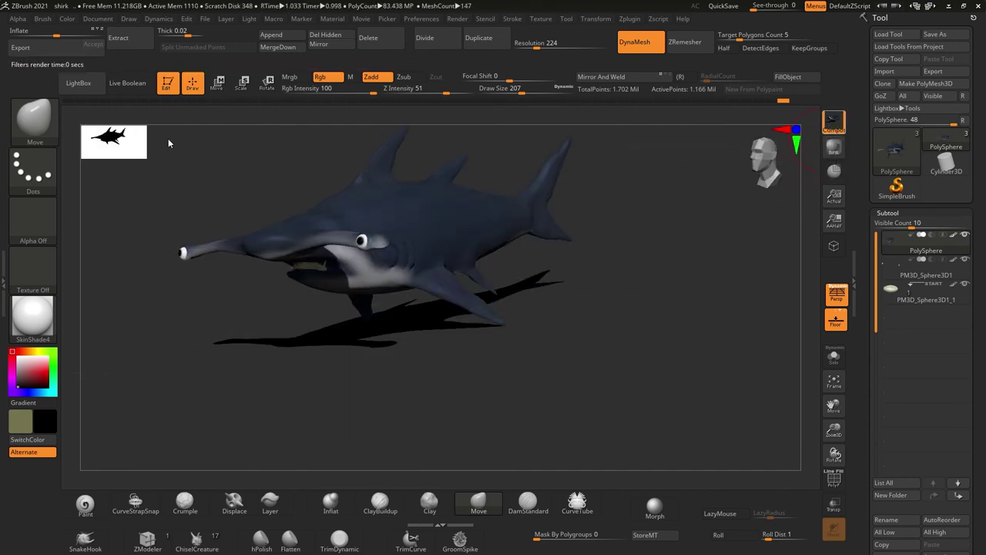
pyautogui.moveTo(578, 400)
pyautogui.mouseDown()
pyautogui.moveTo(693, 370)
pyautogui.moveTo(744, 386)
pyautogui.moveTo(744, 335)
pyautogui.moveTo(799, 414)
pyautogui.moveTo(801, 385)
pyautogui.mouseUp()
# BPR-render the shark, turn it to a new angle, and render it again
pyautogui.click(833, 148)
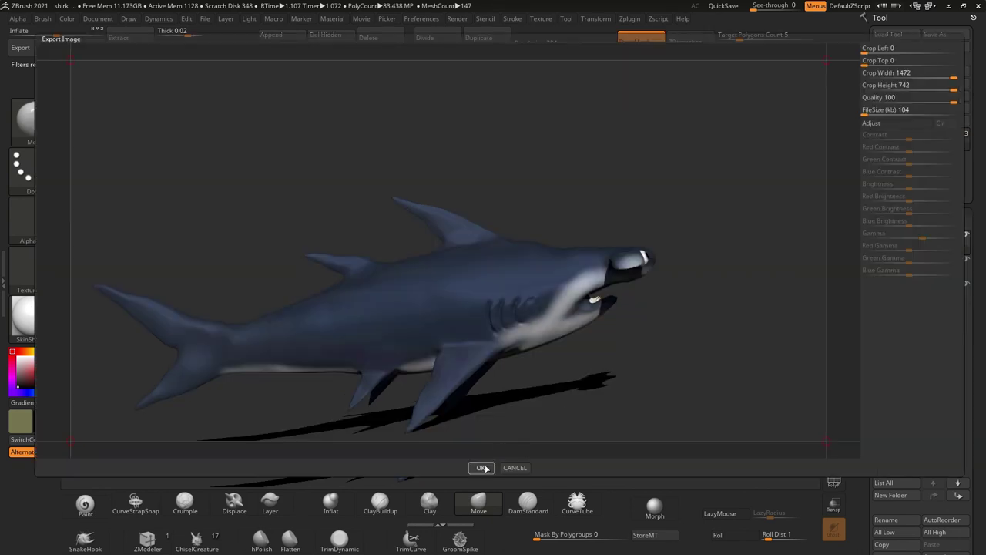
pyautogui.moveTo(740, 385)
pyautogui.mouseDown()
pyautogui.moveTo(758, 399)
pyautogui.moveTo(695, 411)
pyautogui.moveTo(798, 359)
pyautogui.moveTo(771, 262)
pyautogui.moveTo(739, 213)
pyautogui.moveTo(695, 220)
pyautogui.mouseUp()
pyautogui.moveTo(793, 201); pyautogui.dragTo(709, 238)
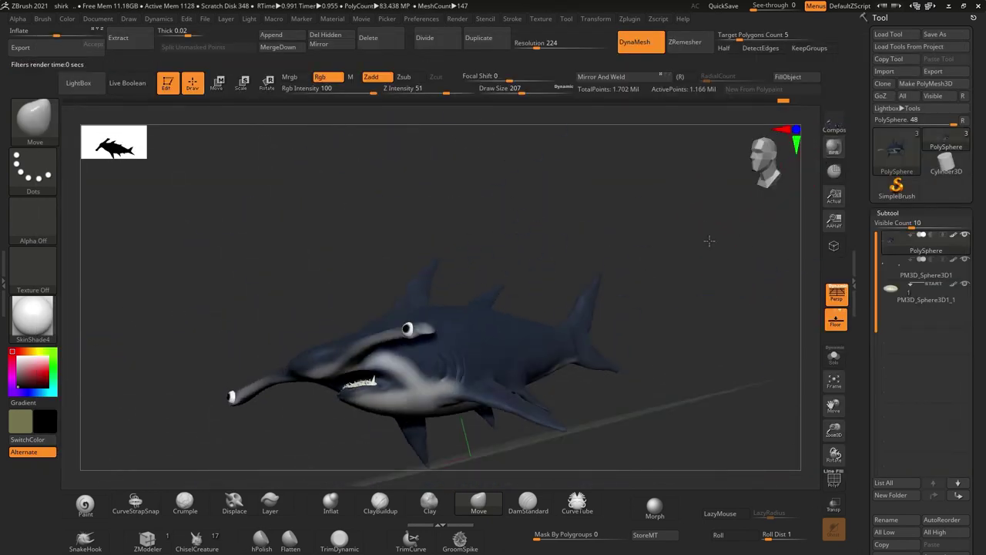
pyautogui.click(833, 148)
pyautogui.moveTo(801, 178)
pyautogui.mouseDown()
pyautogui.moveTo(778, 312)
pyautogui.moveTo(705, 212)
pyautogui.mouseUp()
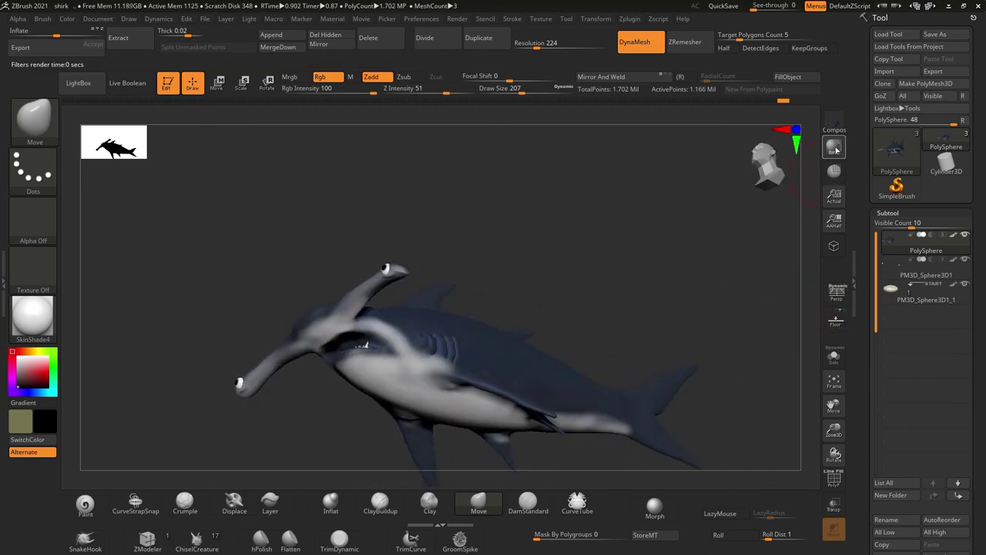